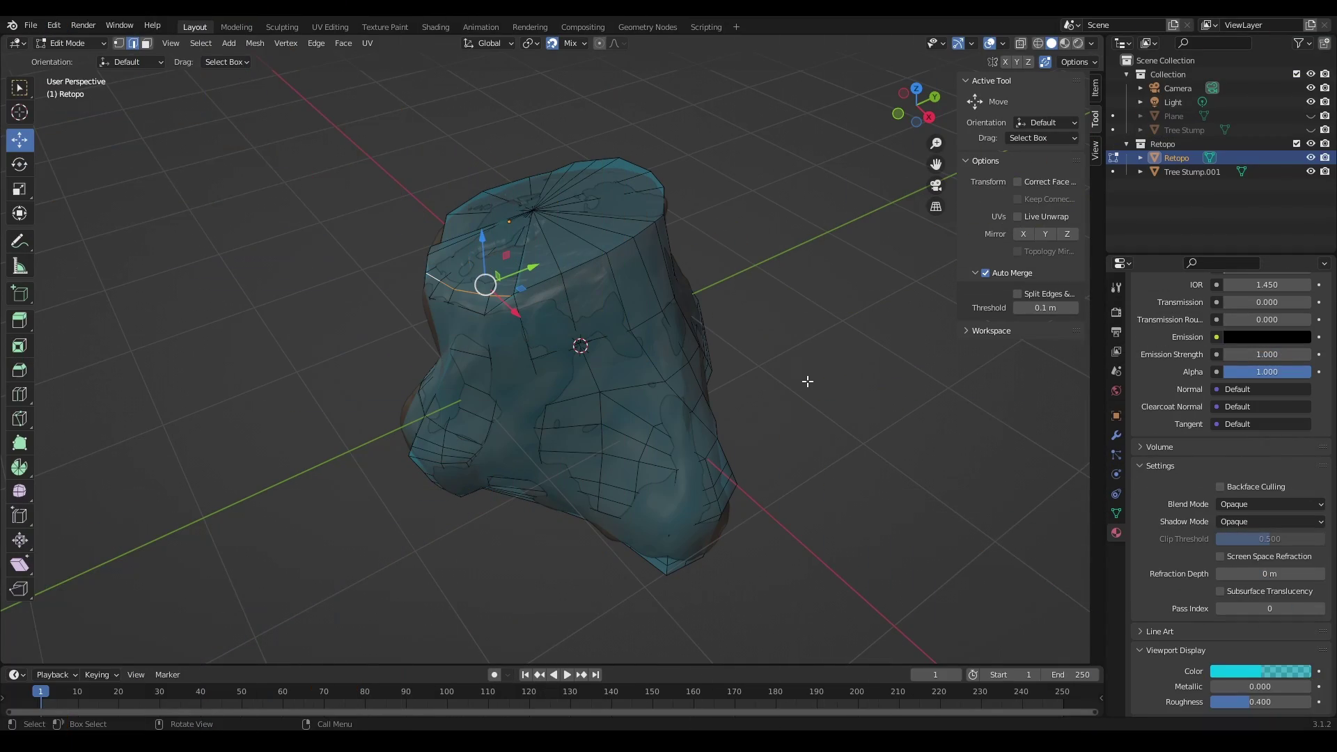
# Orbit the view around the cyan retopology mesh.
pyautogui.moveTo(805, 382)
pyautogui.mouseDown(button='middle')
pyautogui.moveTo(410, 362)
pyautogui.moveTo(245, 387)
pyautogui.mouseUp(button='middle')
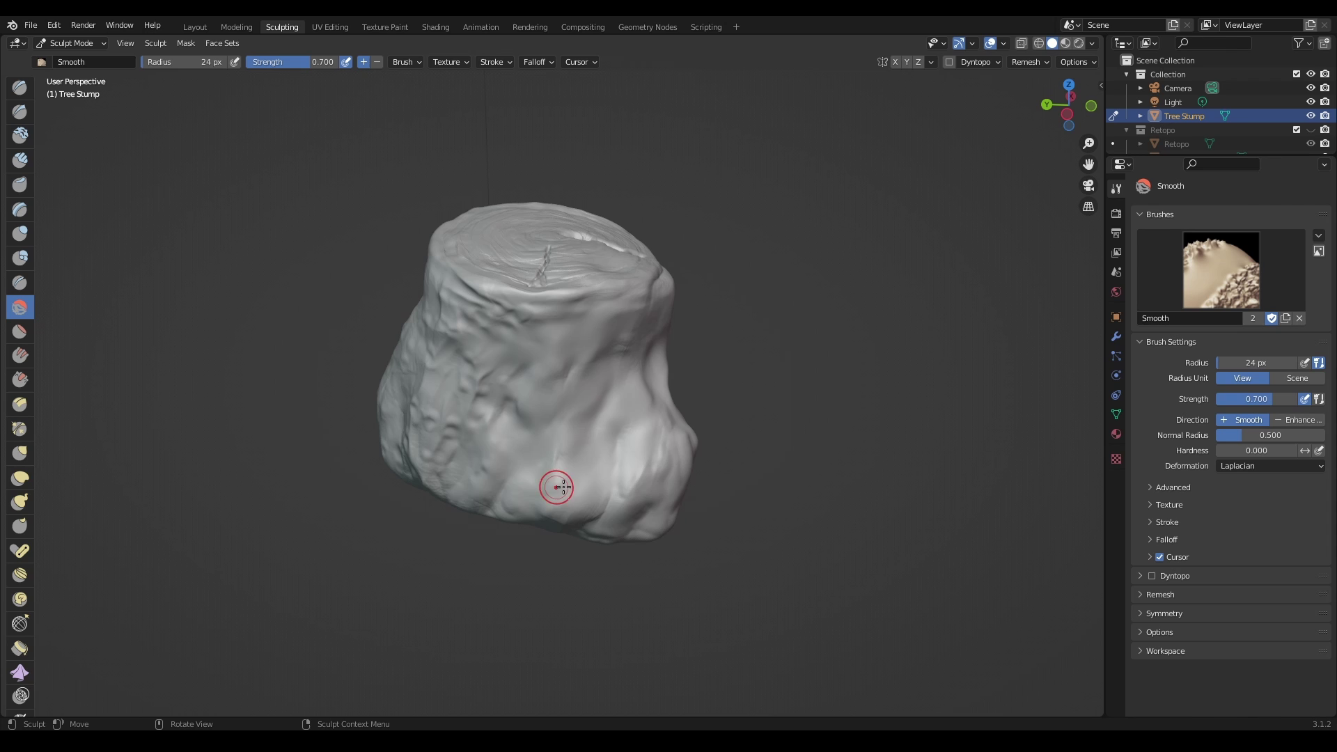
# Orbit around the smoothed stump sculpt and return to Object Mode through the Layout workspace.
pyautogui.moveTo(597, 479)
pyautogui.mouseDown(button='middle')
pyautogui.moveTo(457, 495)
pyautogui.moveTo(212, 489)
pyautogui.mouseUp(button='middle')
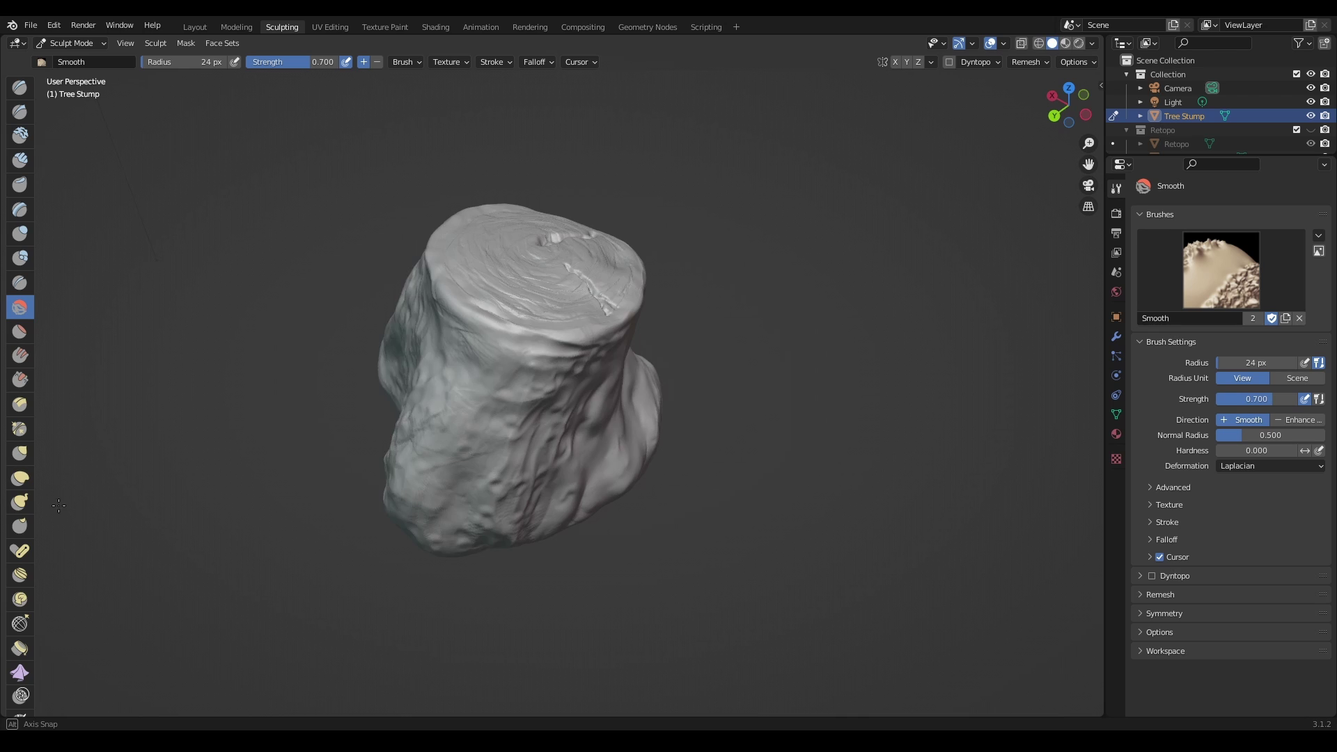
pyautogui.moveTo(212, 489); pyautogui.dragTo(252, 585, button='middle')
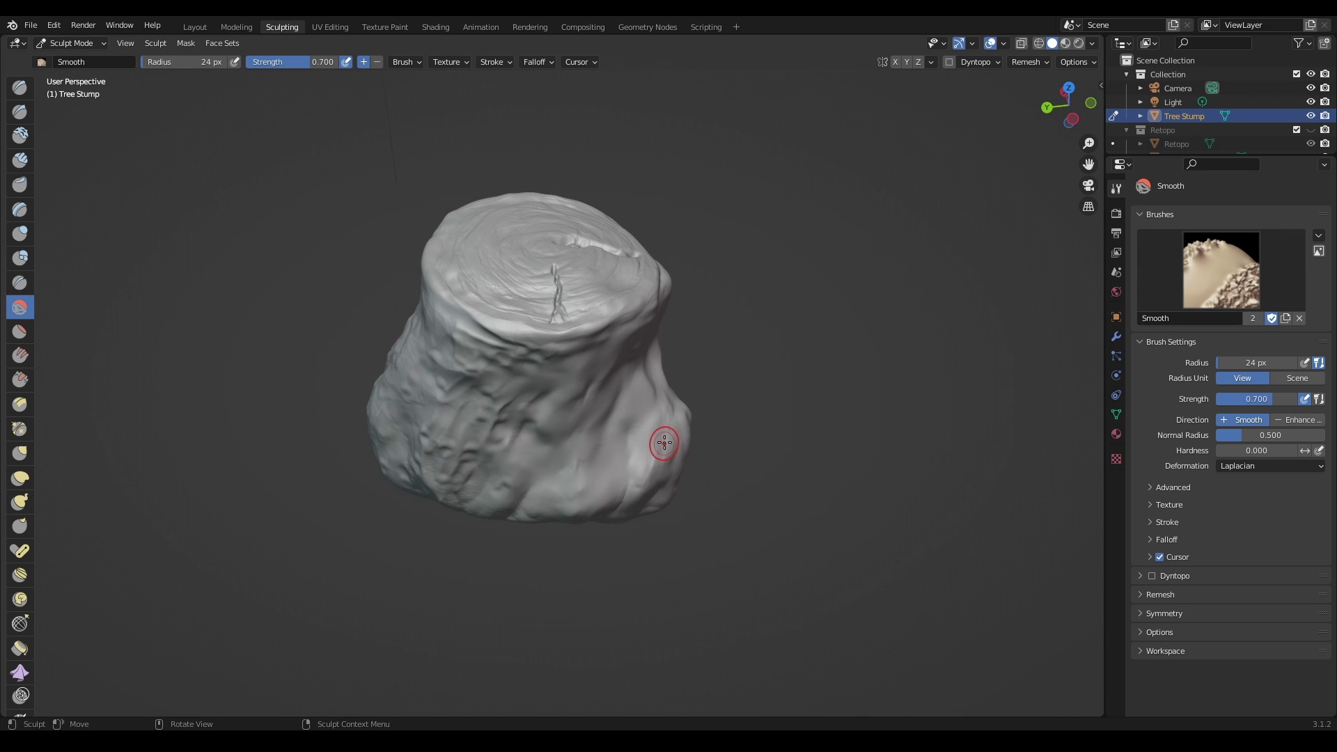
pyautogui.moveTo(663, 442); pyautogui.dragTo(568, 412, button='middle')
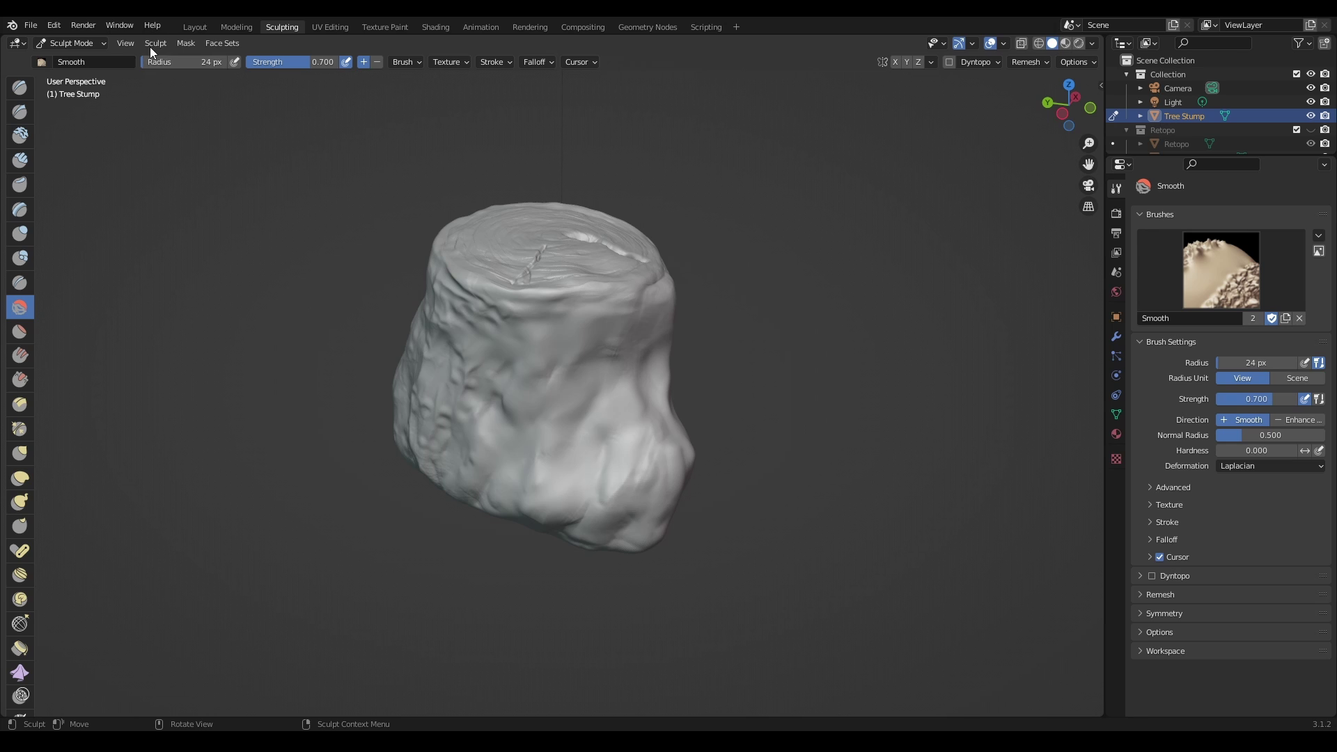
pyautogui.click(195, 26)
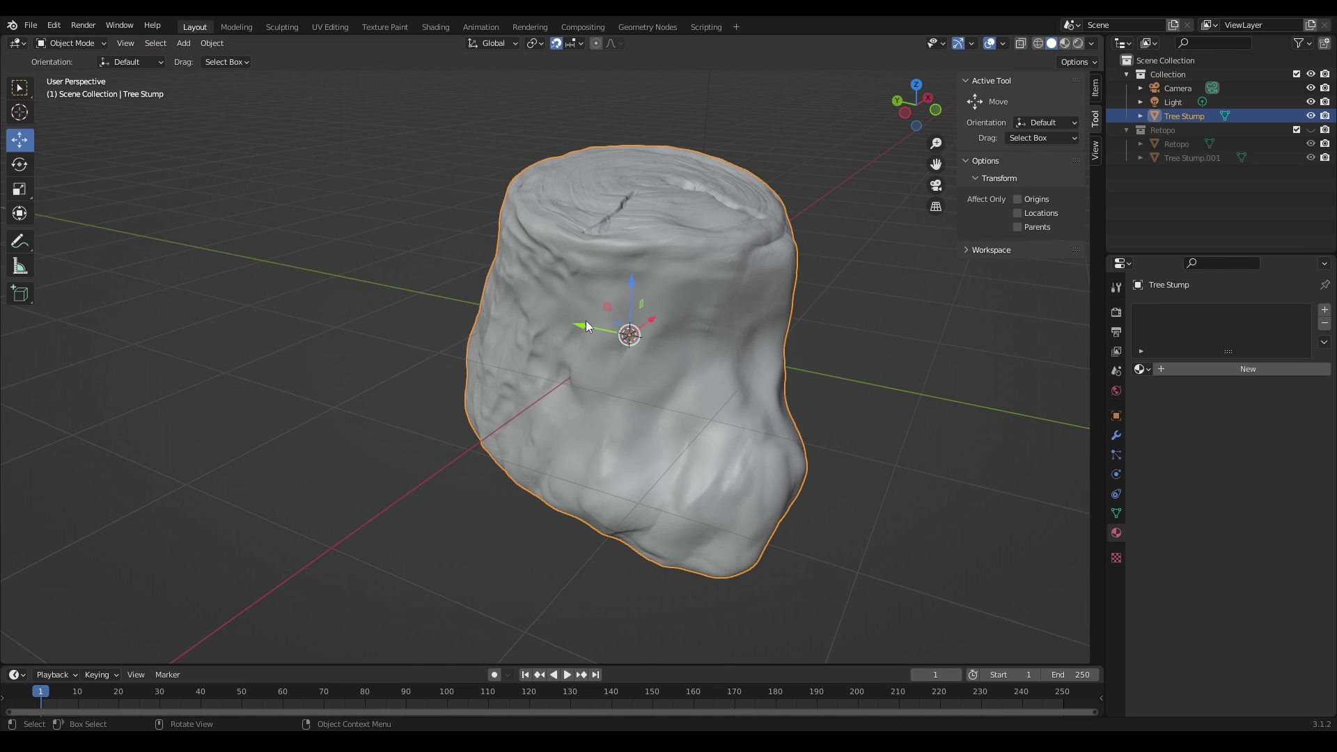
pyautogui.moveTo(681, 390); pyautogui.dragTo(572, 391, button='middle')
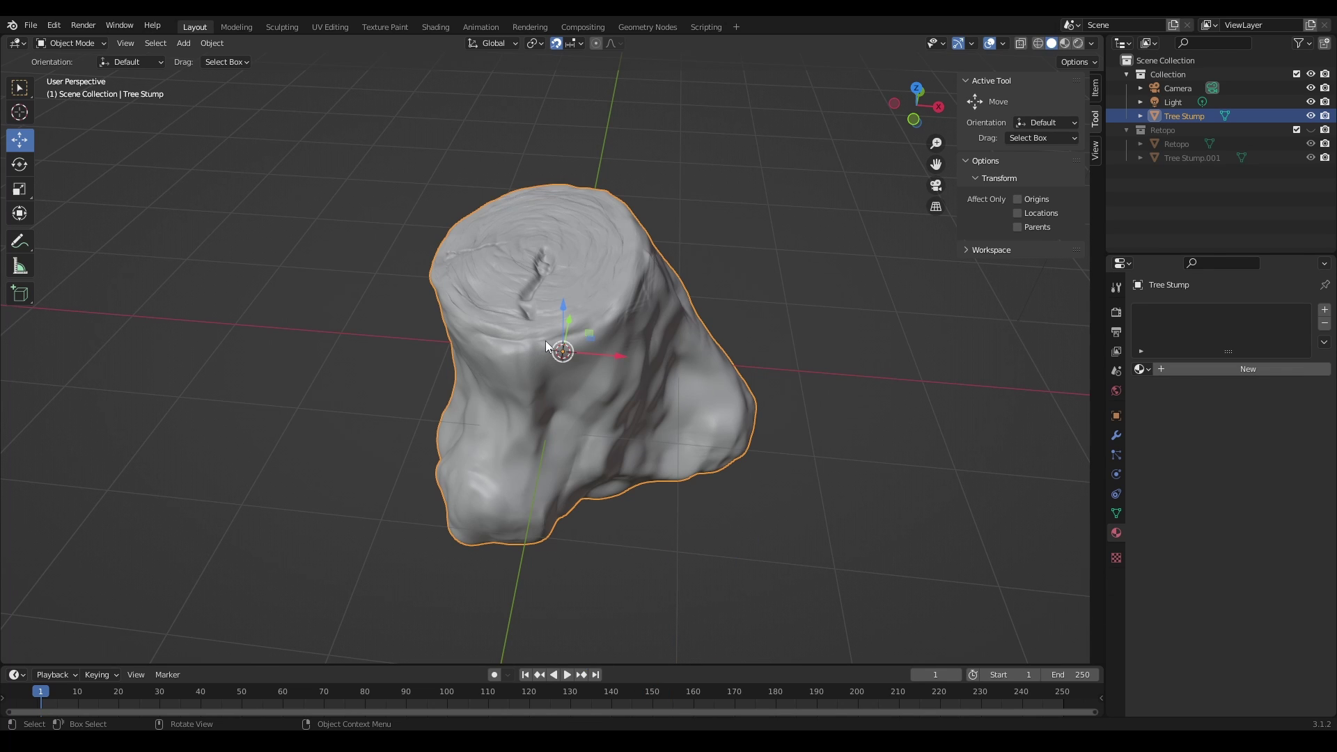
# Deselect the stump, add a plane mesh and rotate it 90° on X to stand upright.
pyautogui.click(729, 226)
pyautogui.hotkey('shift', 'a')
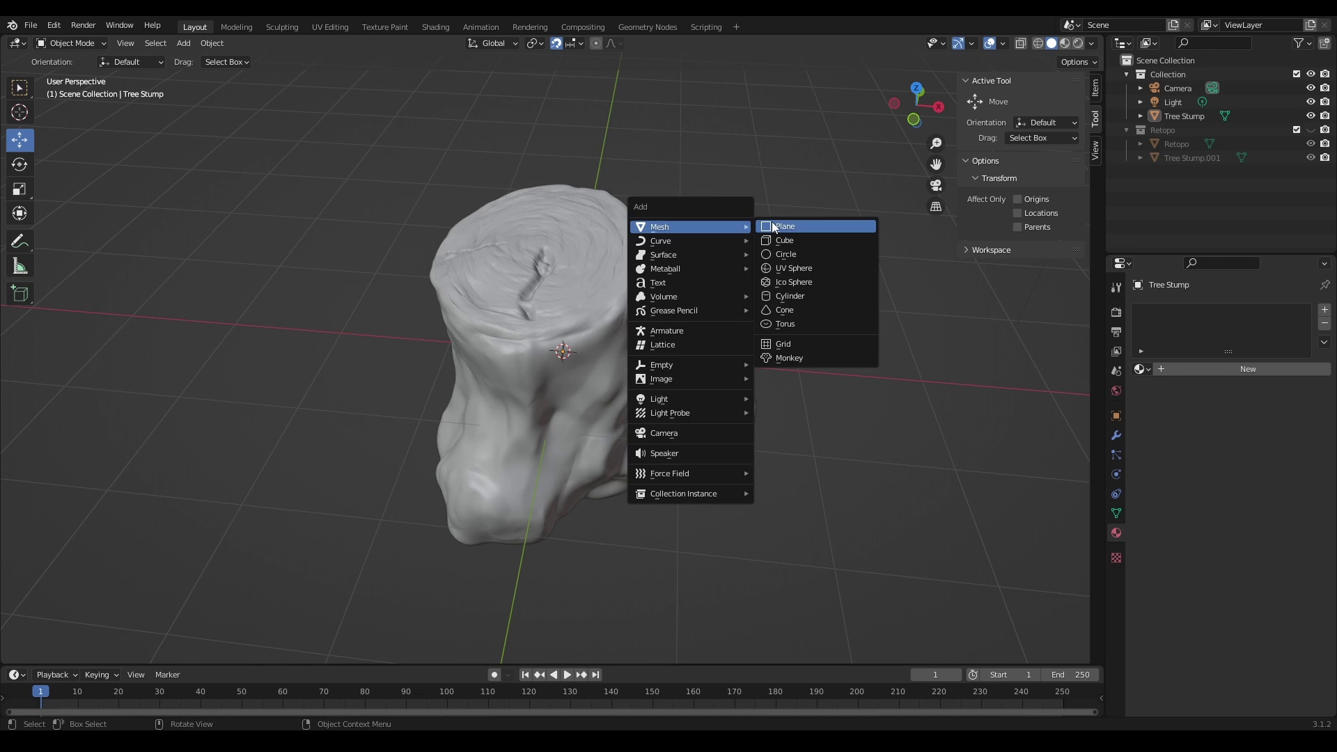
pyautogui.click(785, 226)
pyautogui.moveTo(681, 370)
pyautogui.mouseDown(button='middle')
pyautogui.moveTo(592, 356)
pyautogui.moveTo(611, 370)
pyautogui.mouseUp(button='middle')
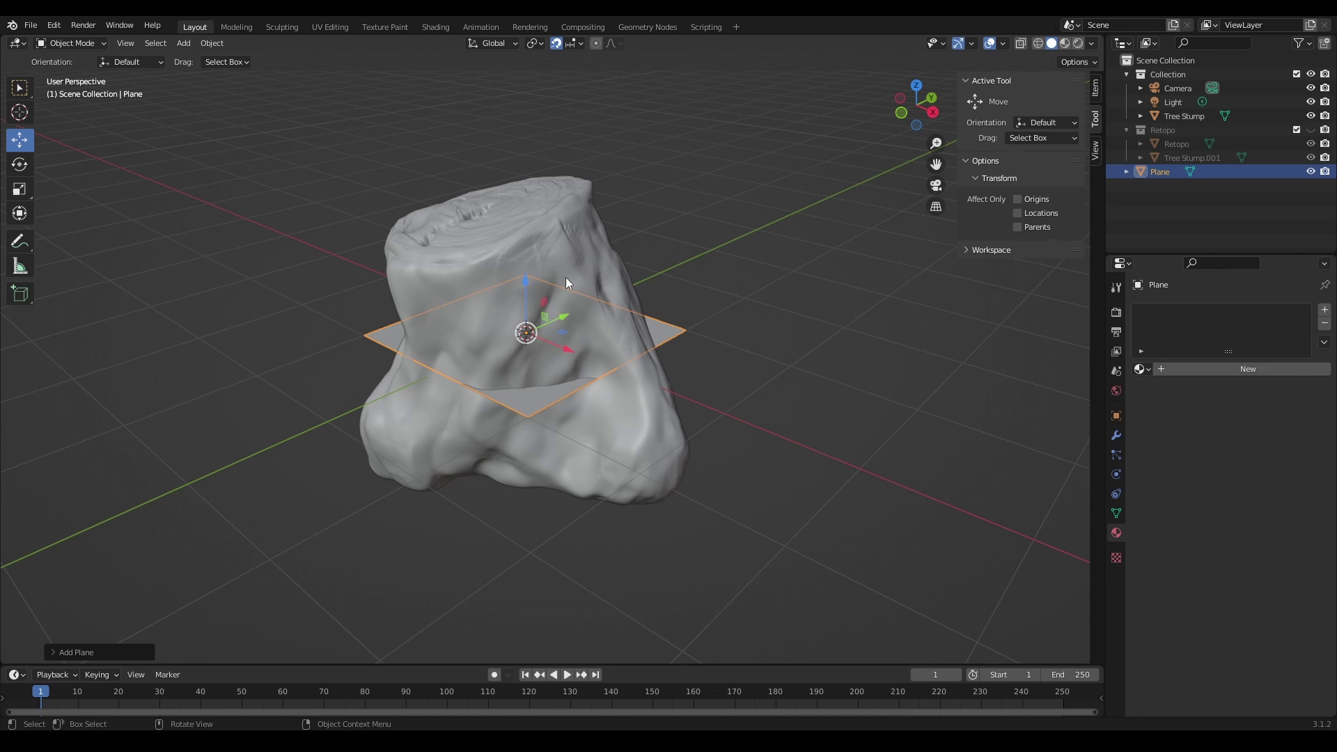
pyautogui.click(19, 164)
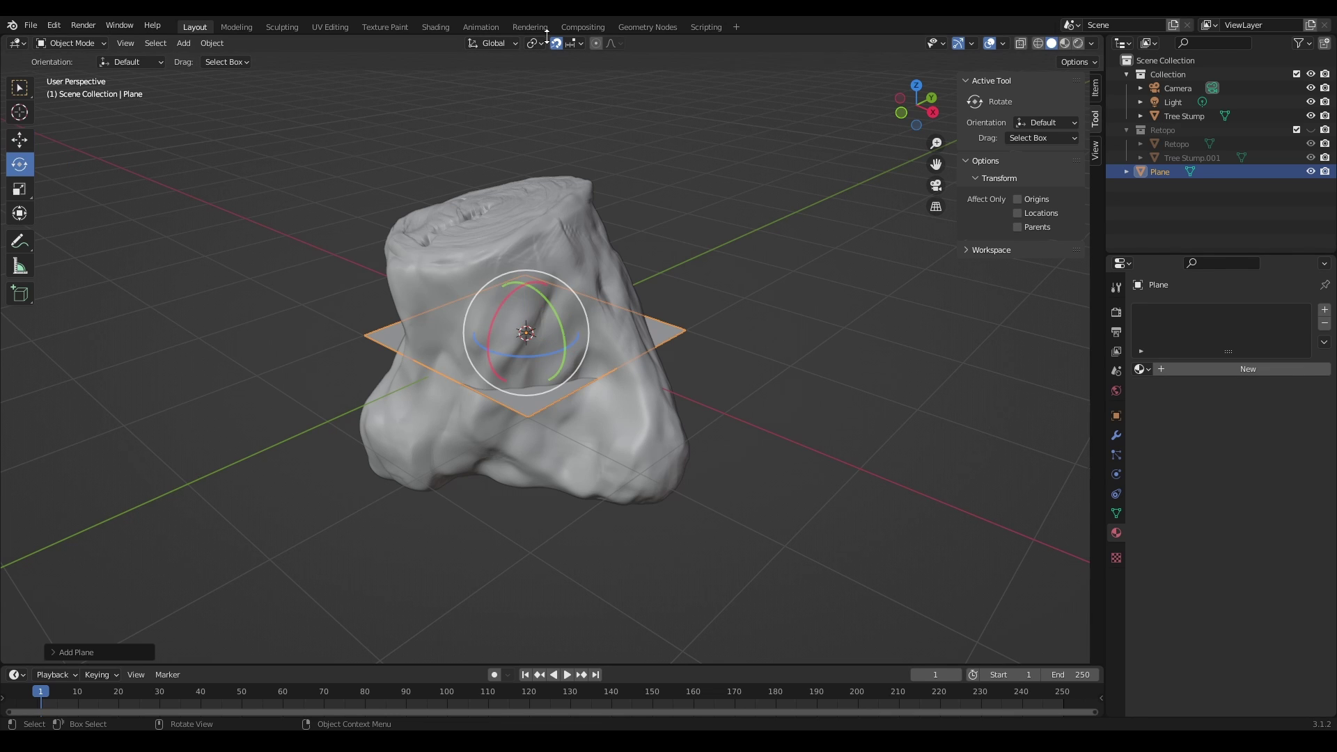
pyautogui.moveTo(742, 259)
pyautogui.mouseDown(button='middle')
pyautogui.moveTo(706, 246)
pyautogui.moveTo(496, 290)
pyautogui.mouseUp(button='middle')
pyautogui.moveTo(493, 274)
pyautogui.mouseDown()
pyautogui.moveTo(429, 332)
pyautogui.moveTo(419, 378)
pyautogui.mouseUp()
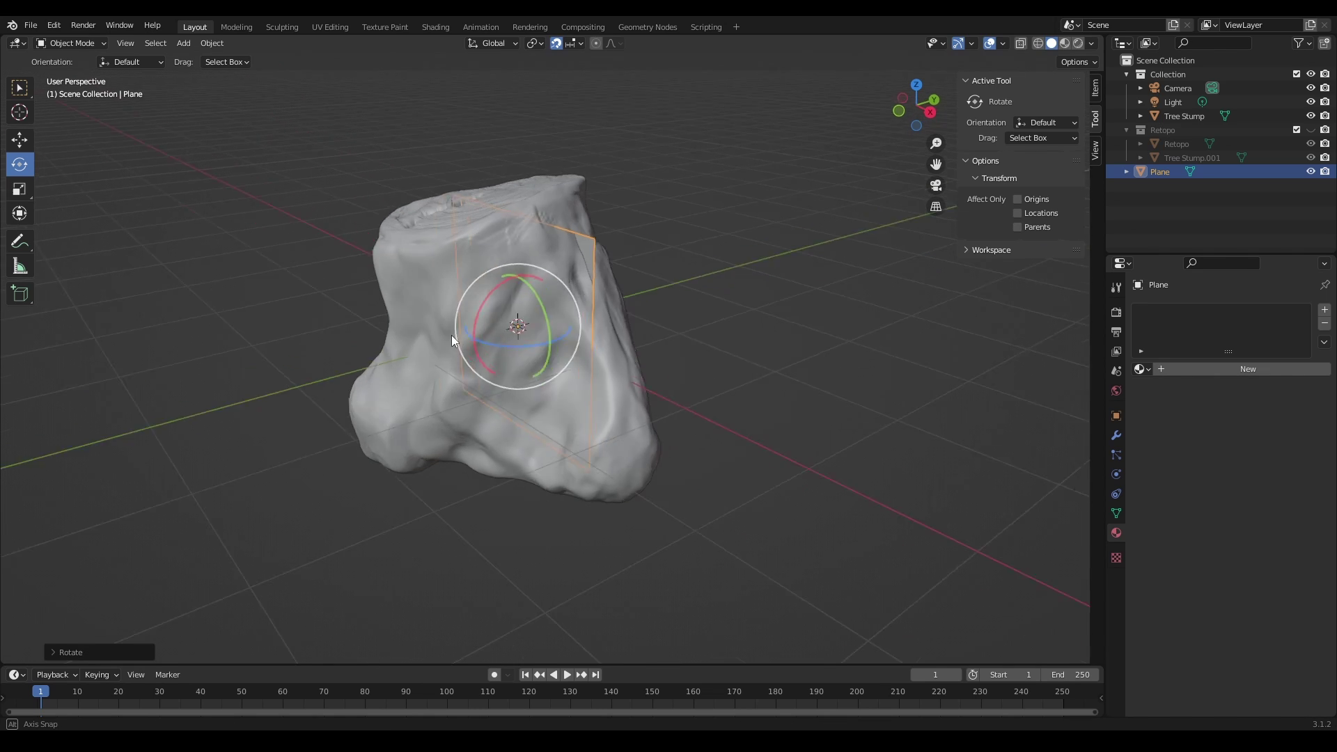
pyautogui.moveTo(420, 377); pyautogui.dragTo(485, 335, button='middle')
# Move and scale down the plane so it rests against the stump's side.
pyautogui.hotkey('shift', 'space')
pyautogui.press('g')
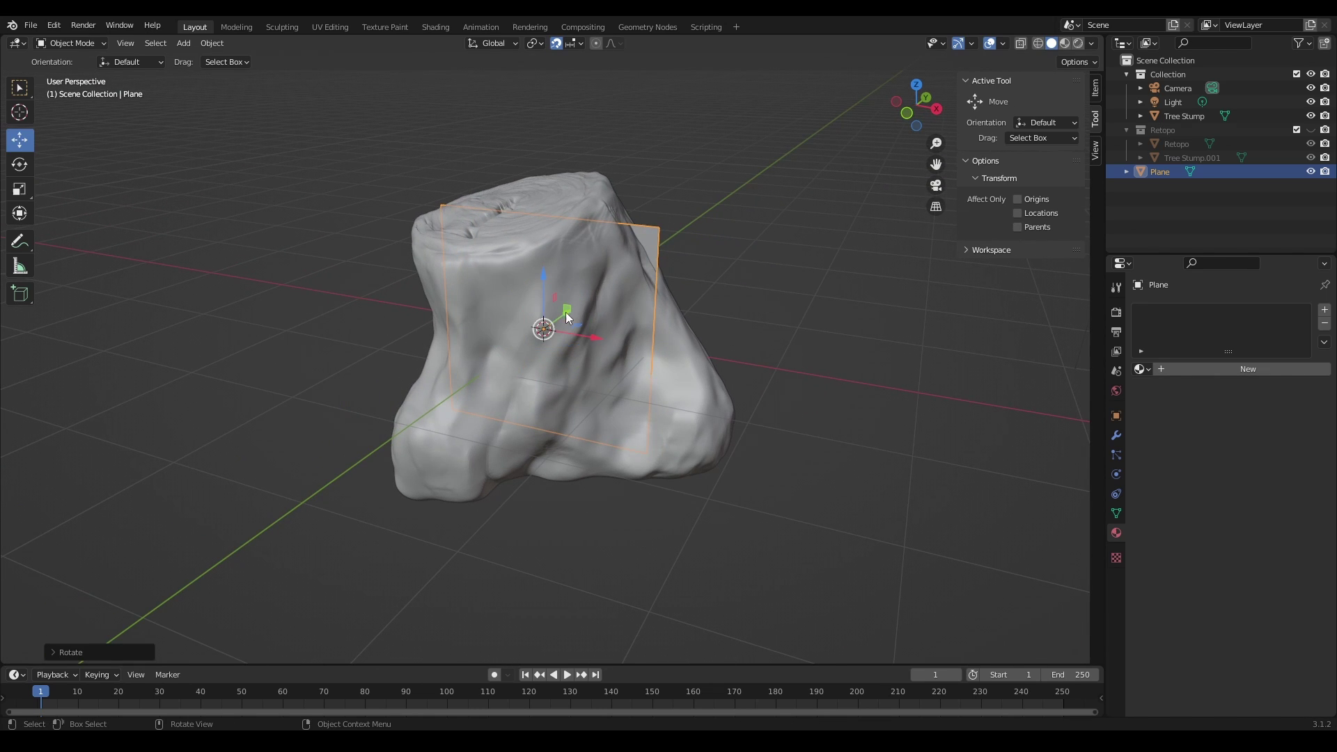
pyautogui.moveTo(563, 317); pyautogui.dragTo(502, 364)
pyautogui.moveTo(628, 348)
pyautogui.mouseDown(button='middle')
pyautogui.moveTo(707, 333)
pyautogui.moveTo(645, 330)
pyautogui.mouseUp(button='middle')
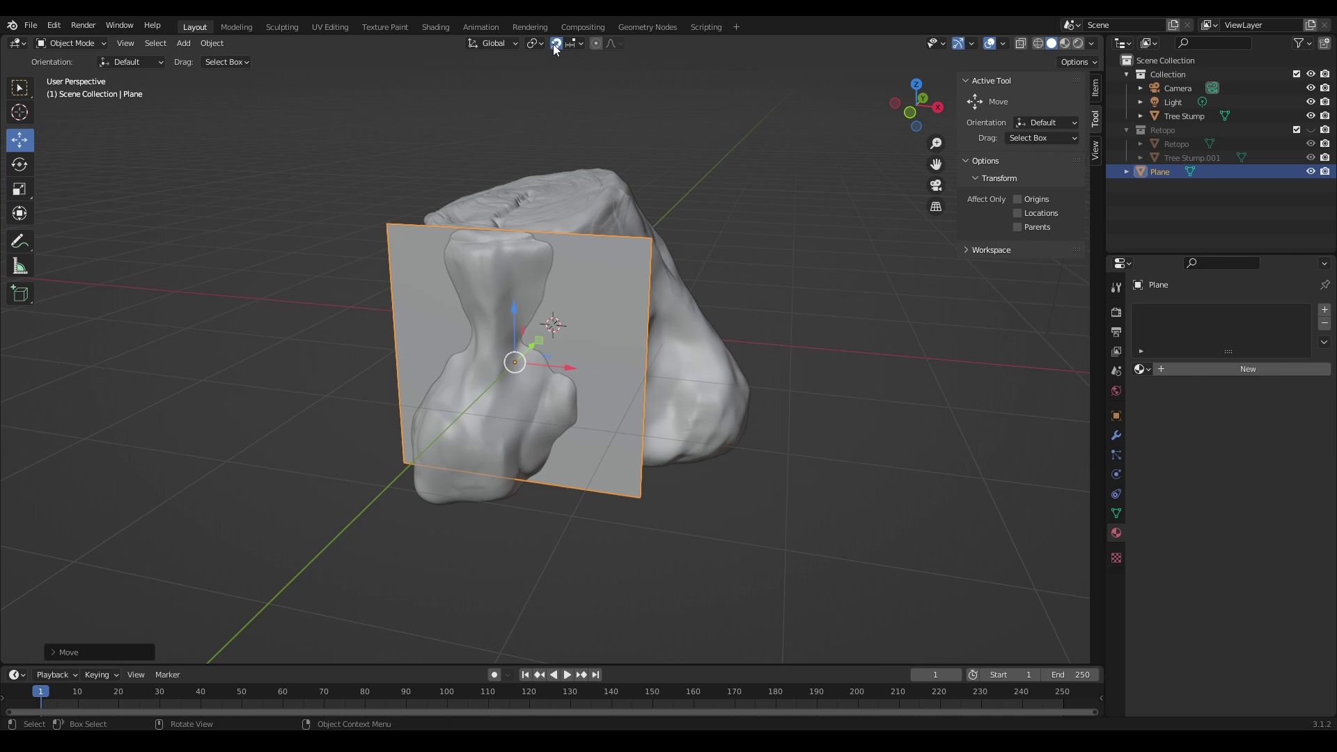
pyautogui.press('s')
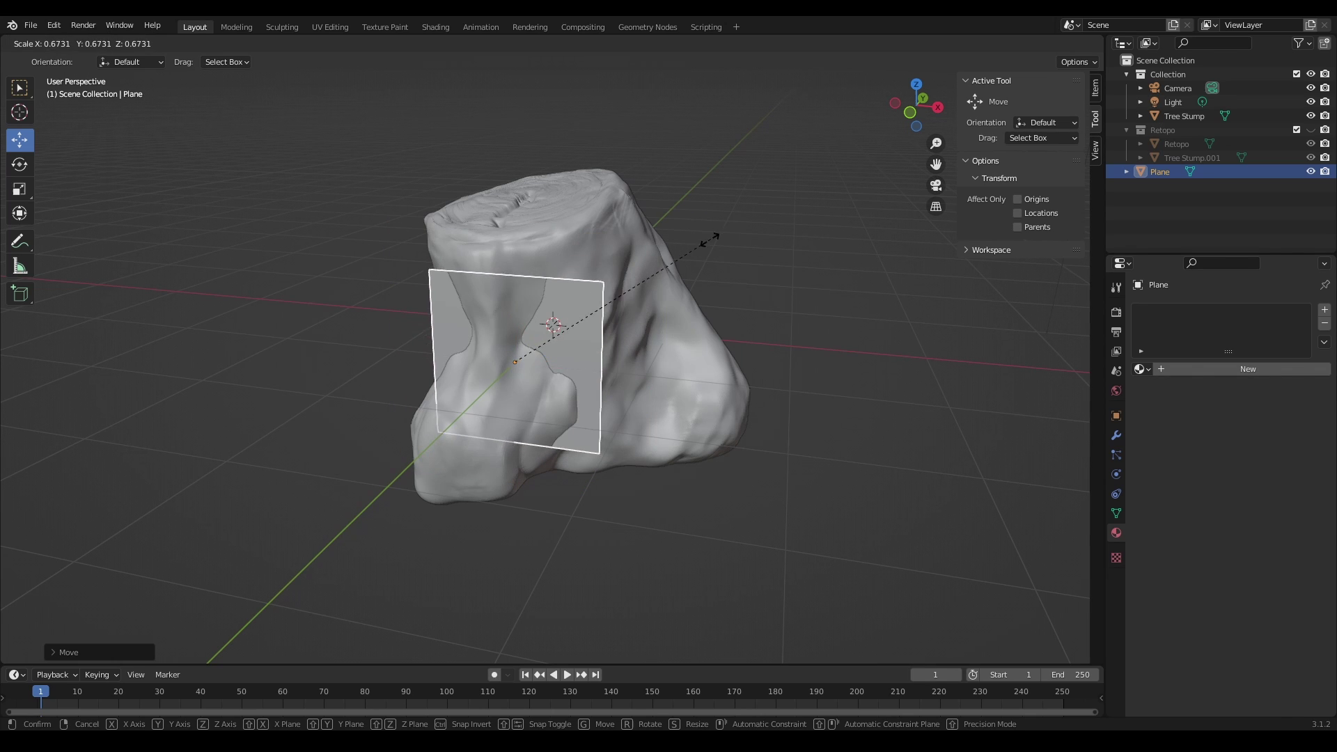
pyautogui.click(592, 356)
pyautogui.press('g')
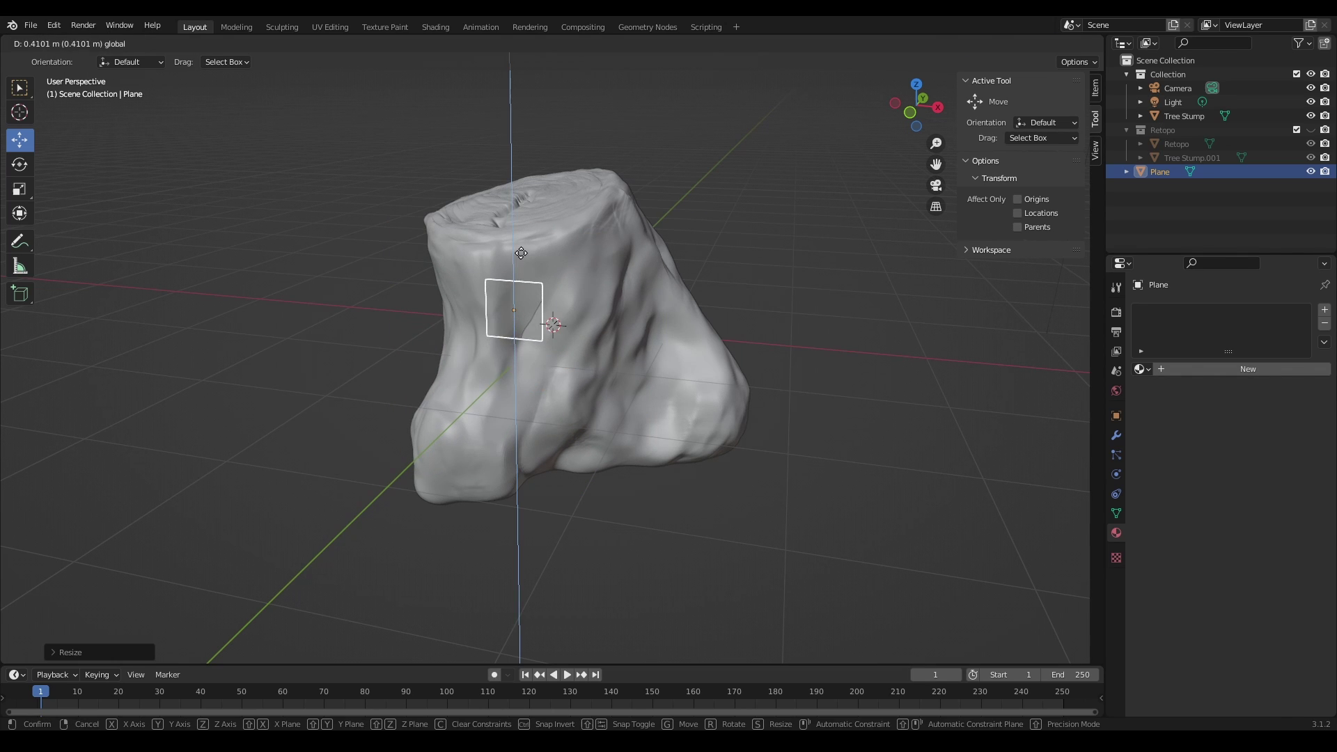
pyautogui.click(540, 288)
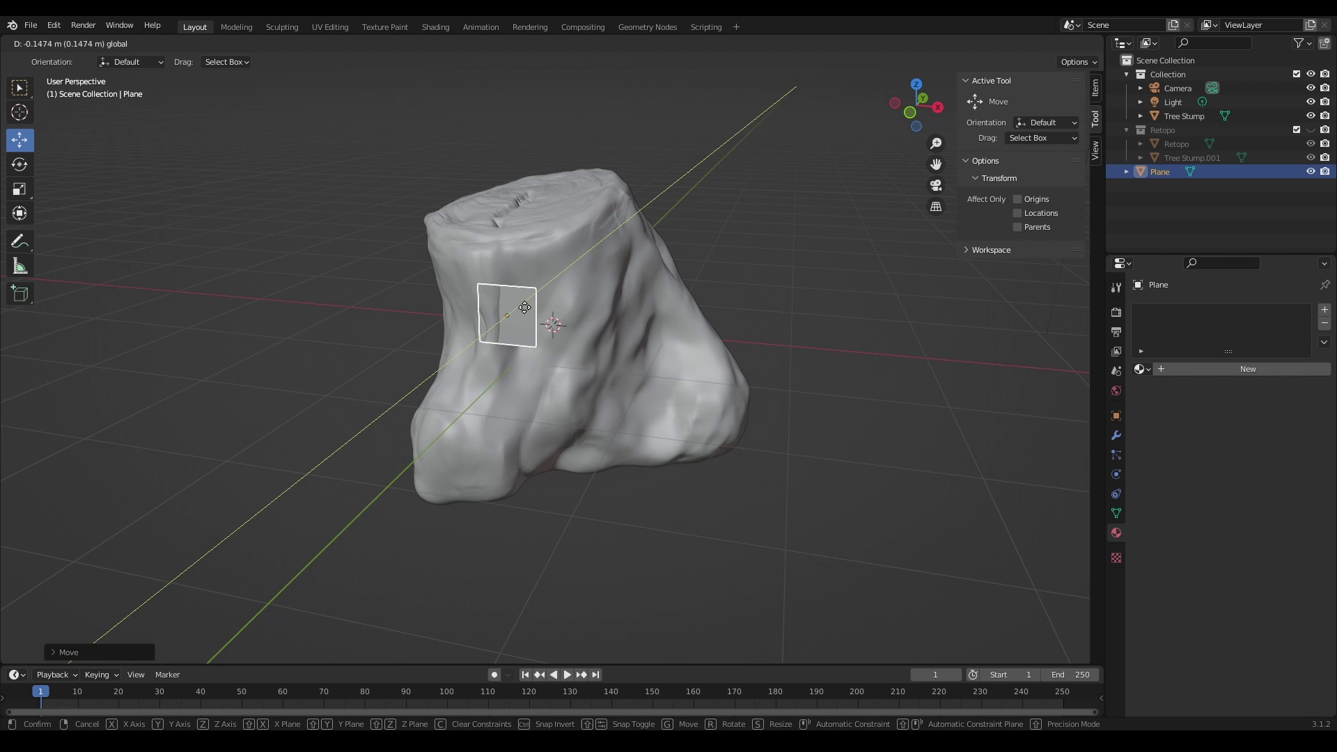
pyautogui.moveTo(536, 296); pyautogui.dragTo(524, 302)
pyautogui.moveTo(525, 302)
pyautogui.mouseDown(button='middle')
pyautogui.moveTo(476, 286)
pyautogui.moveTo(689, 313)
pyautogui.moveTo(601, 259)
pyautogui.mouseUp(button='middle')
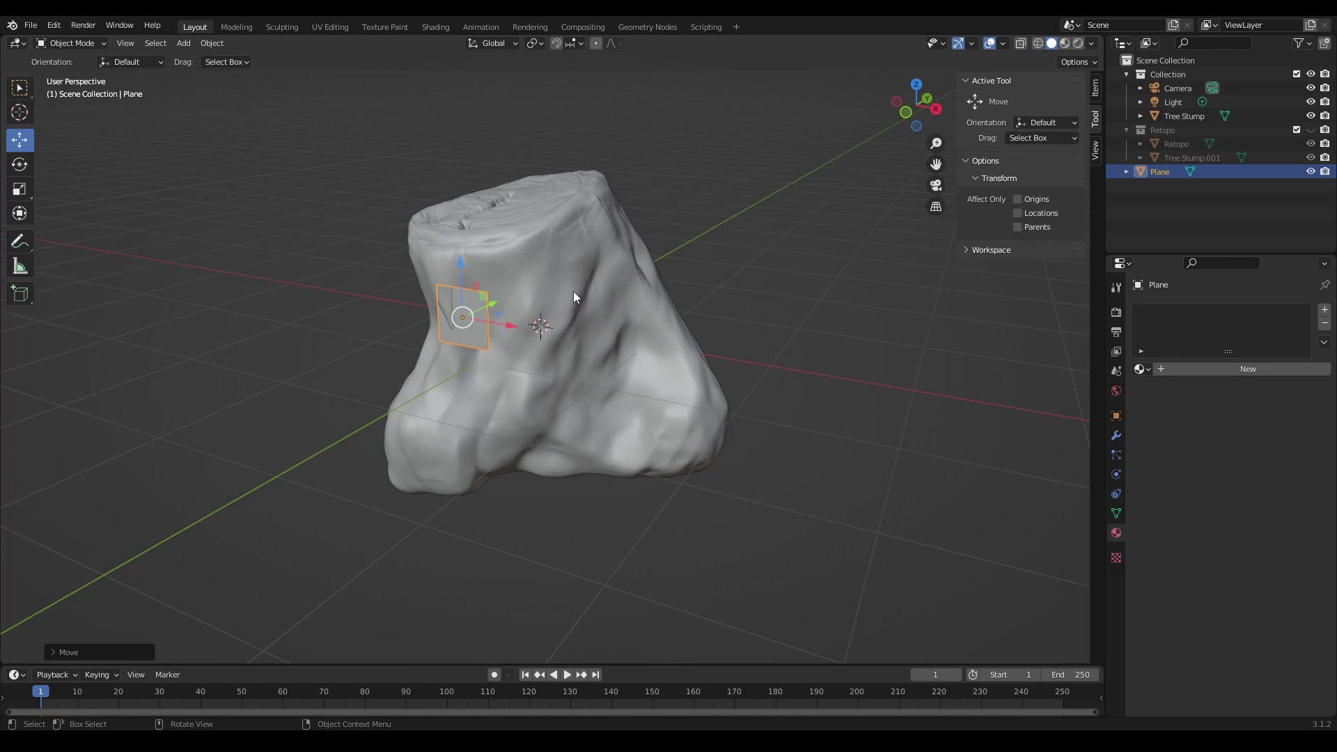
# Set snapping targets to Vertex plus Face (Mix) in the header Snap dropdown.
pyautogui.moveTo(573, 292); pyautogui.dragTo(573, 292, button='middle')
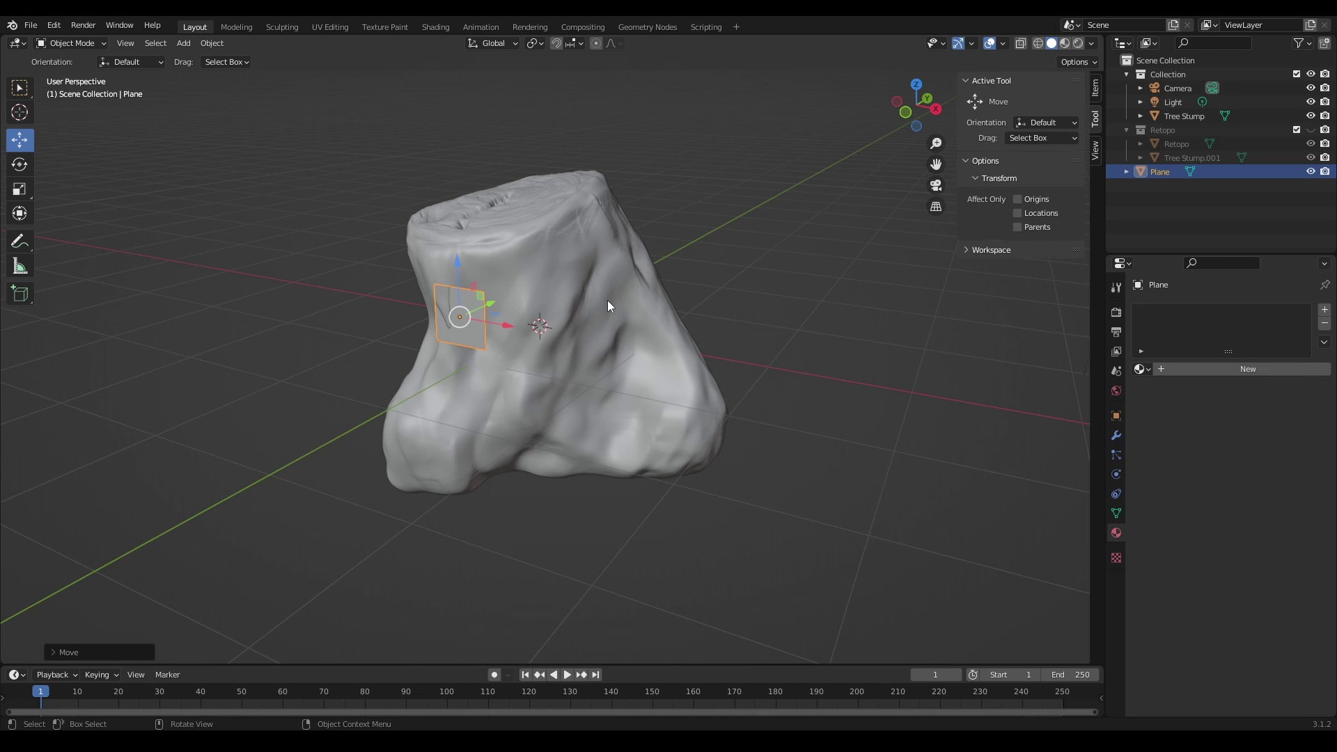
pyautogui.click(578, 44)
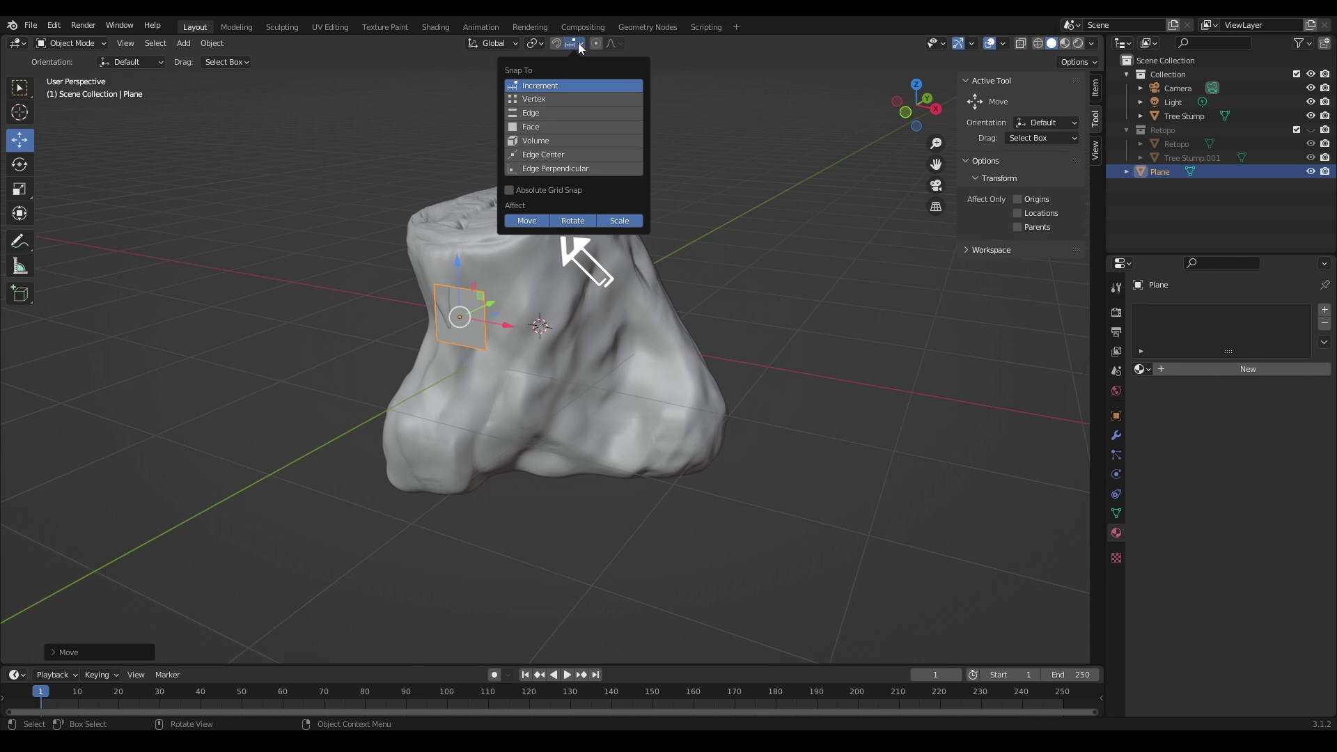
pyautogui.click(539, 97)
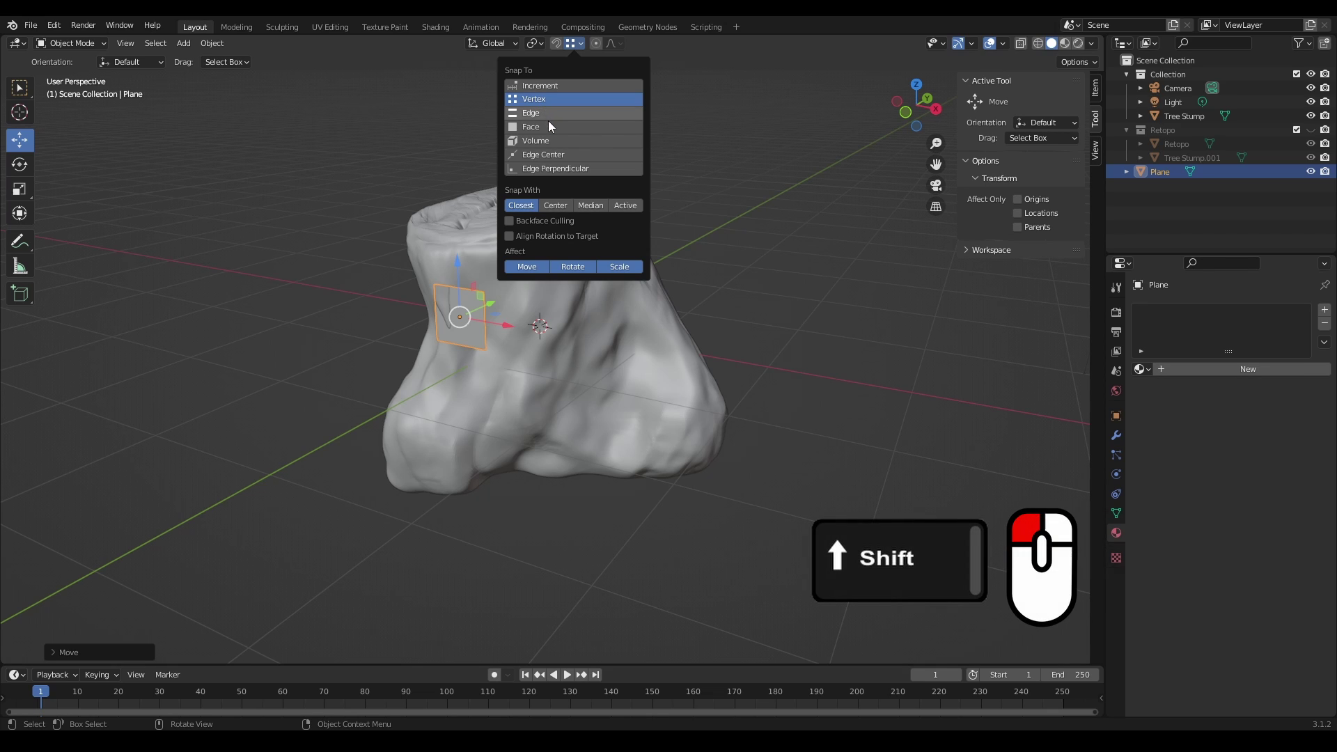
pyautogui.keyDown('shift'); pyautogui.click(549, 126); pyautogui.keyUp('shift')
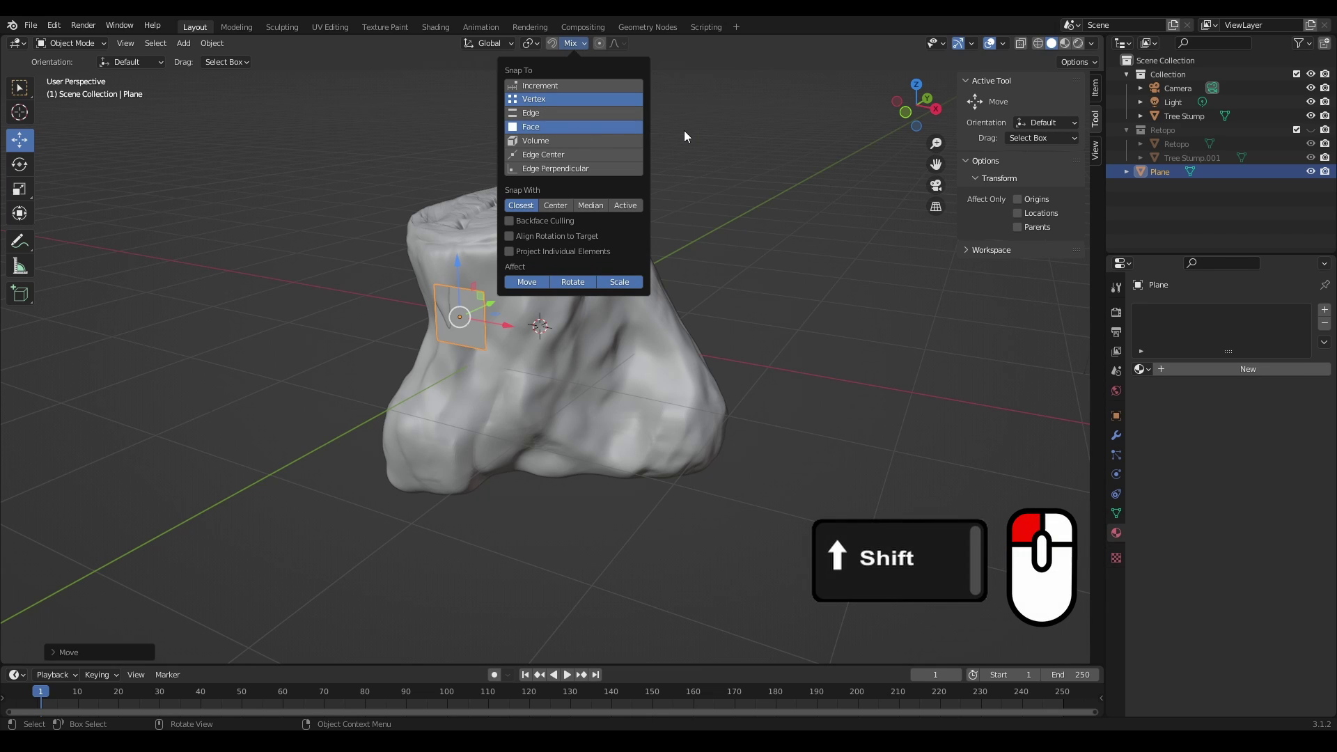
pyautogui.click(582, 45)
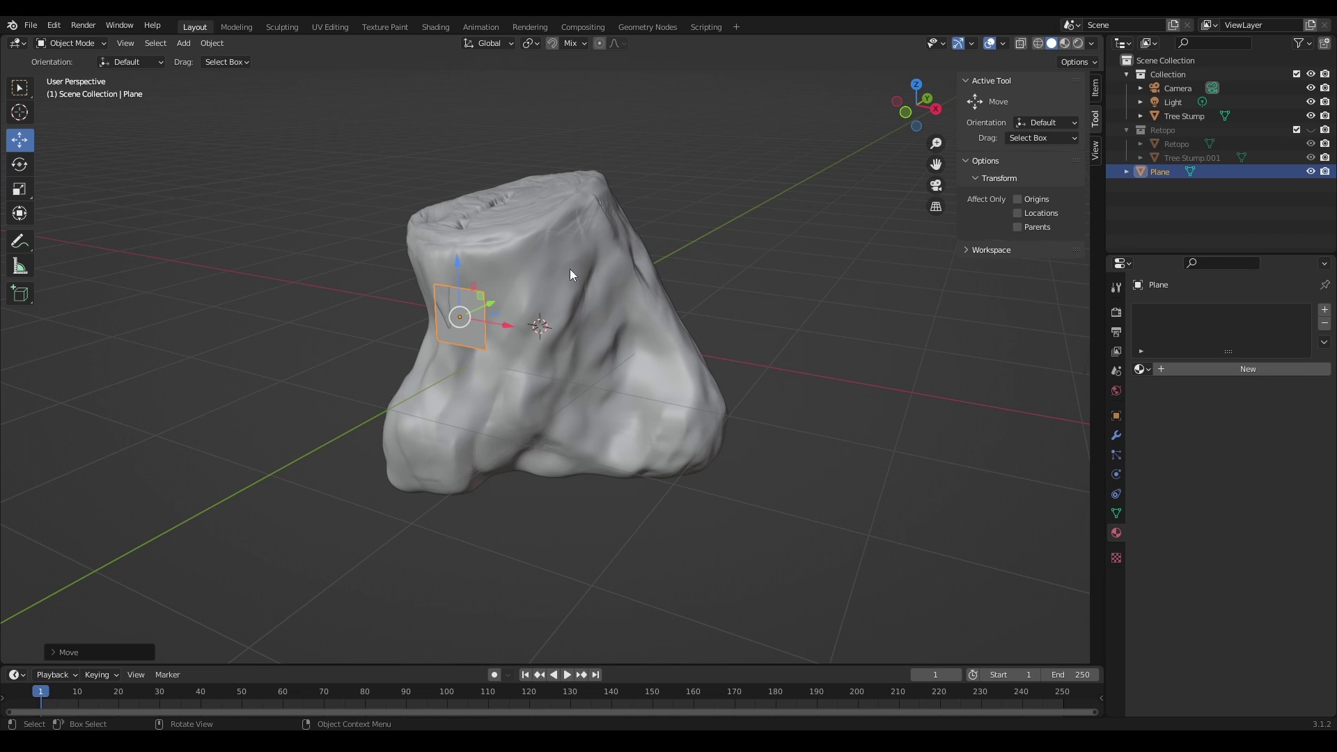
pyautogui.click(571, 43)
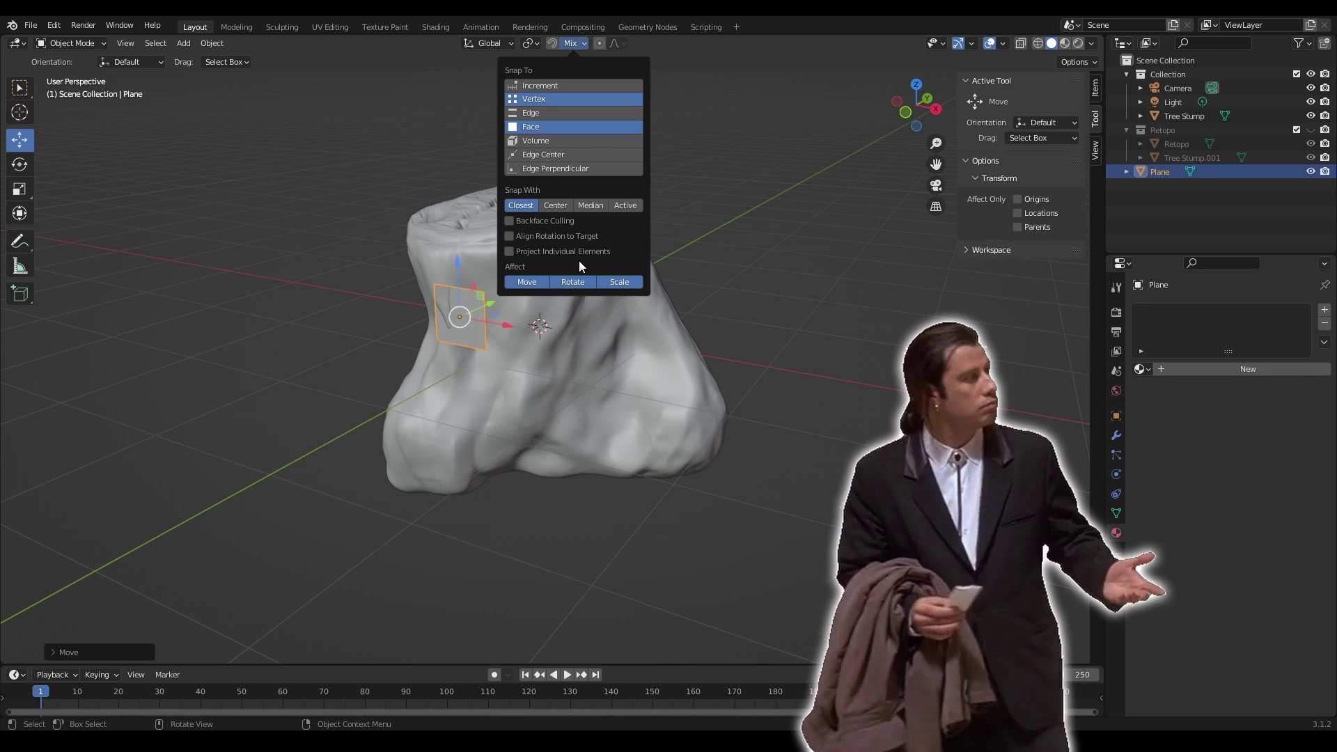
pyautogui.moveTo(215, 395); pyautogui.dragTo(422, 417, button='middle')
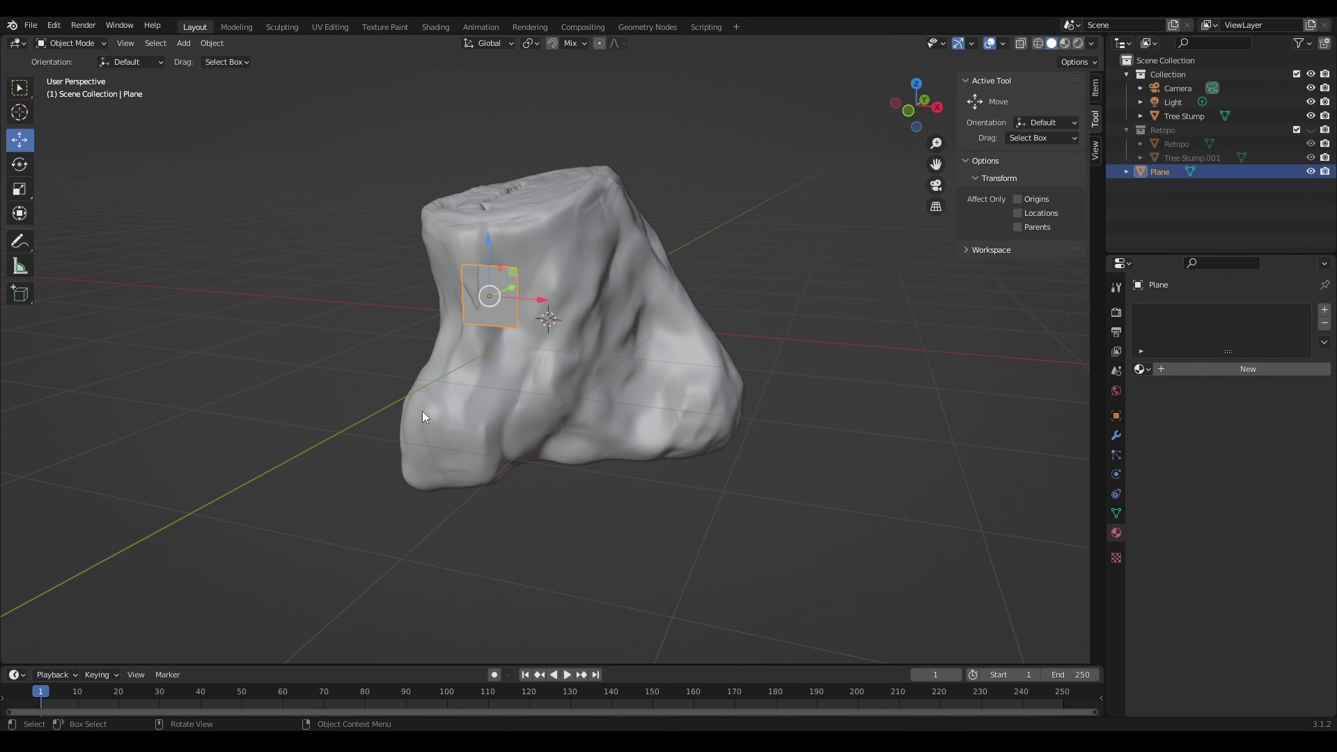
pyautogui.moveTo(501, 359)
pyautogui.mouseDown(button='middle')
pyautogui.moveTo(516, 366)
pyautogui.moveTo(509, 335)
pyautogui.mouseUp(button='middle')
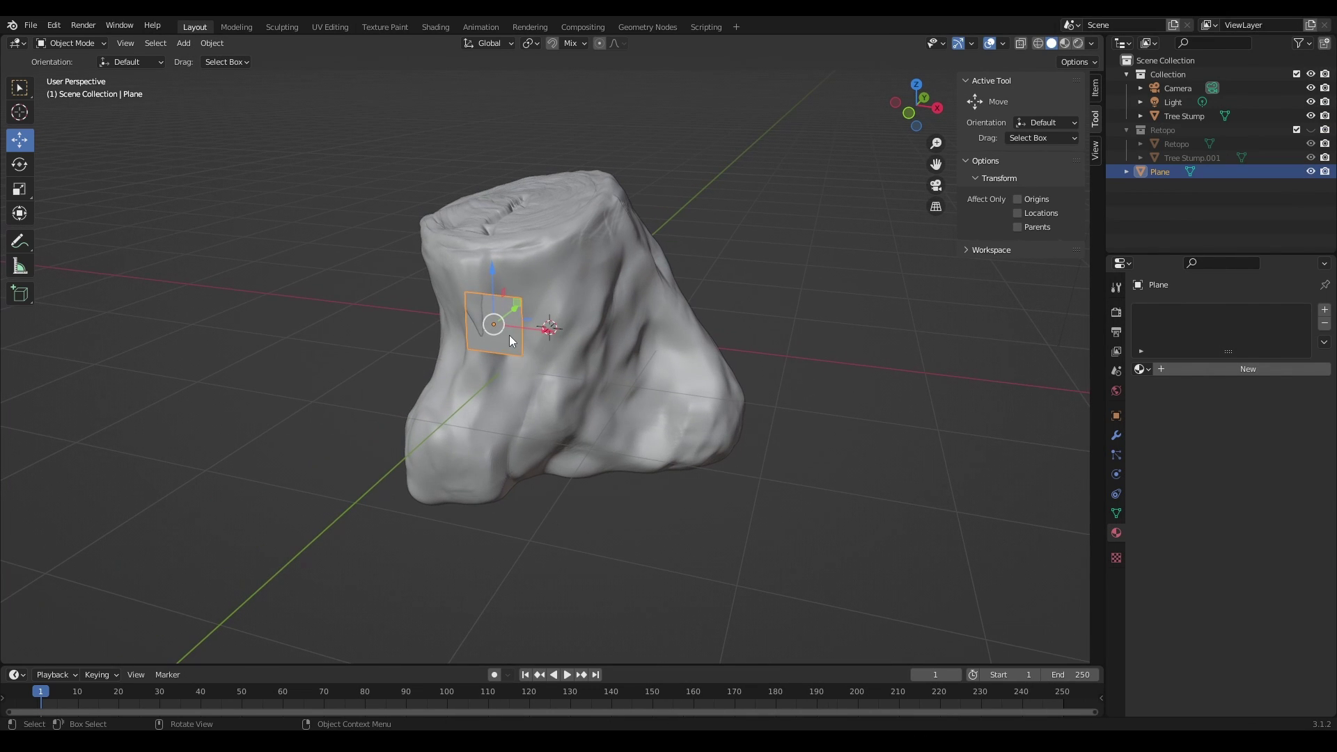
pyautogui.click(578, 44)
pyautogui.press('Tab')
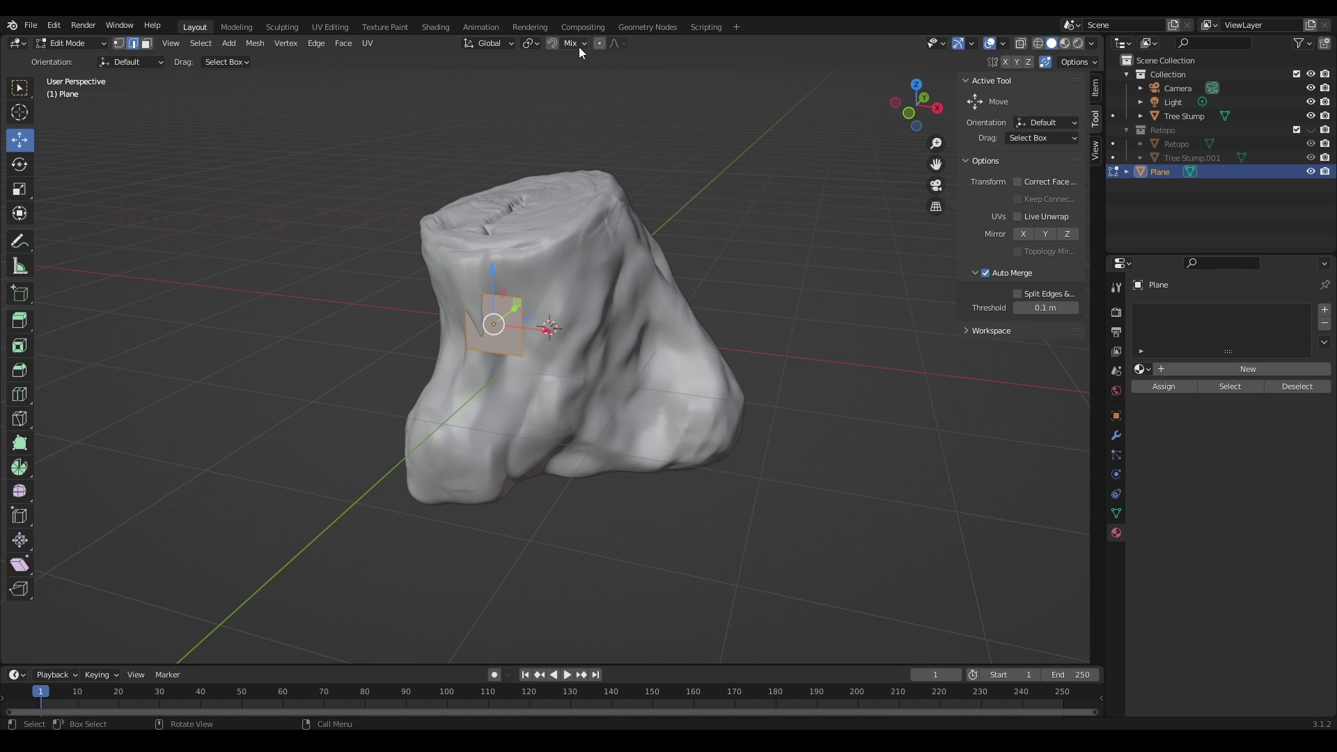
pyautogui.click(575, 43)
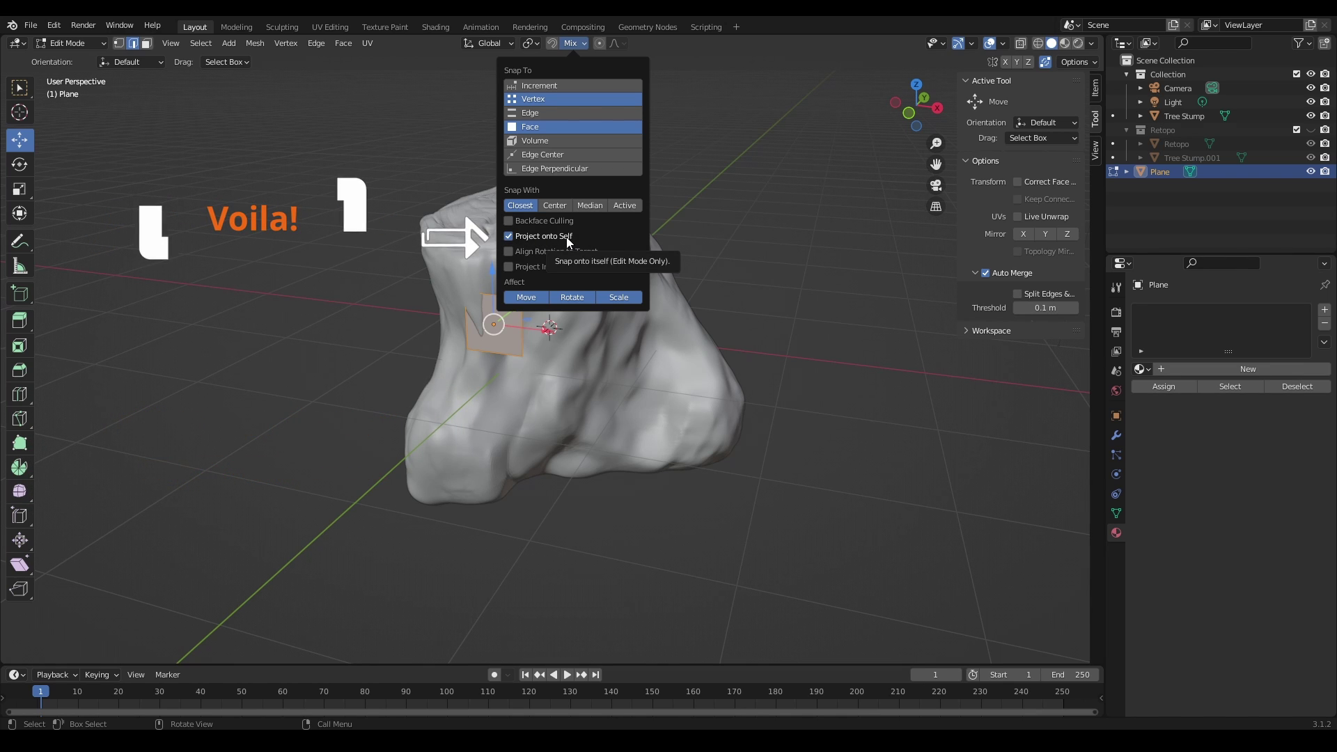
pyautogui.moveTo(599, 390); pyautogui.dragTo(553, 366, button='middle')
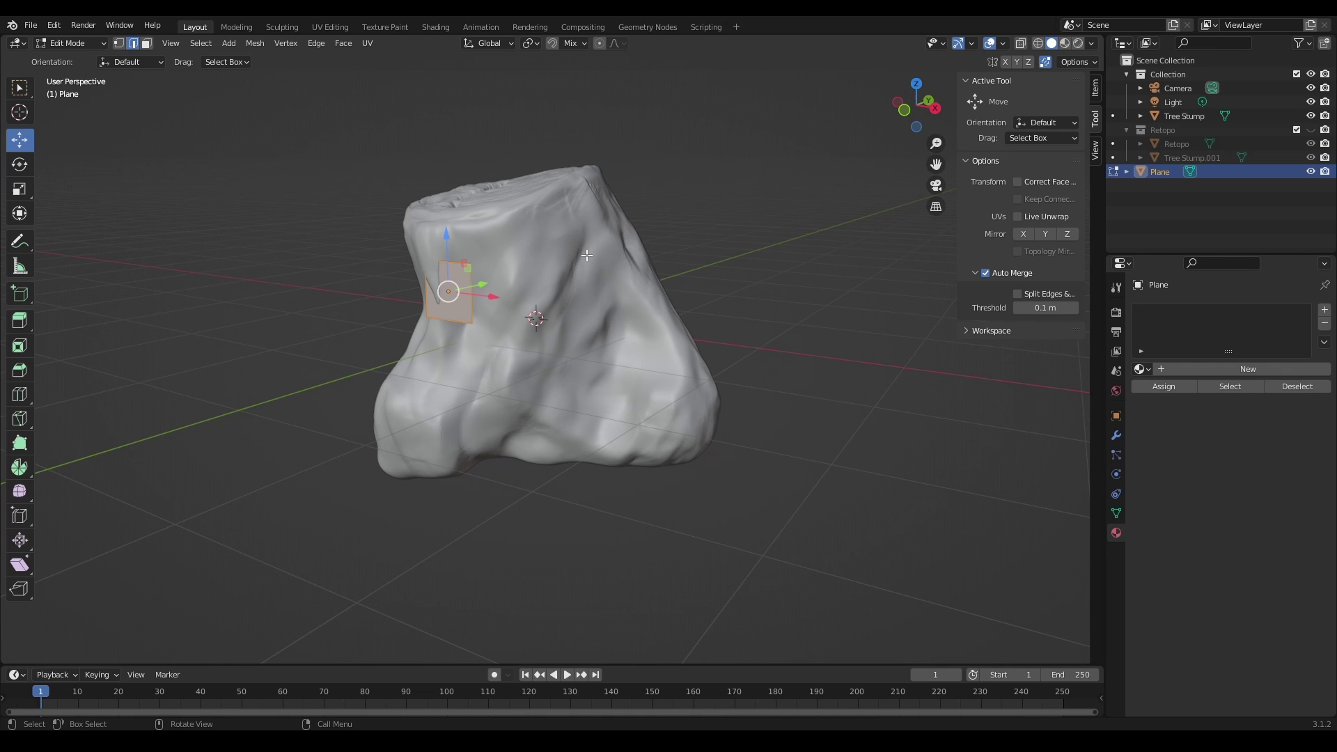
pyautogui.moveTo(492, 446); pyautogui.dragTo(529, 193, button='middle')
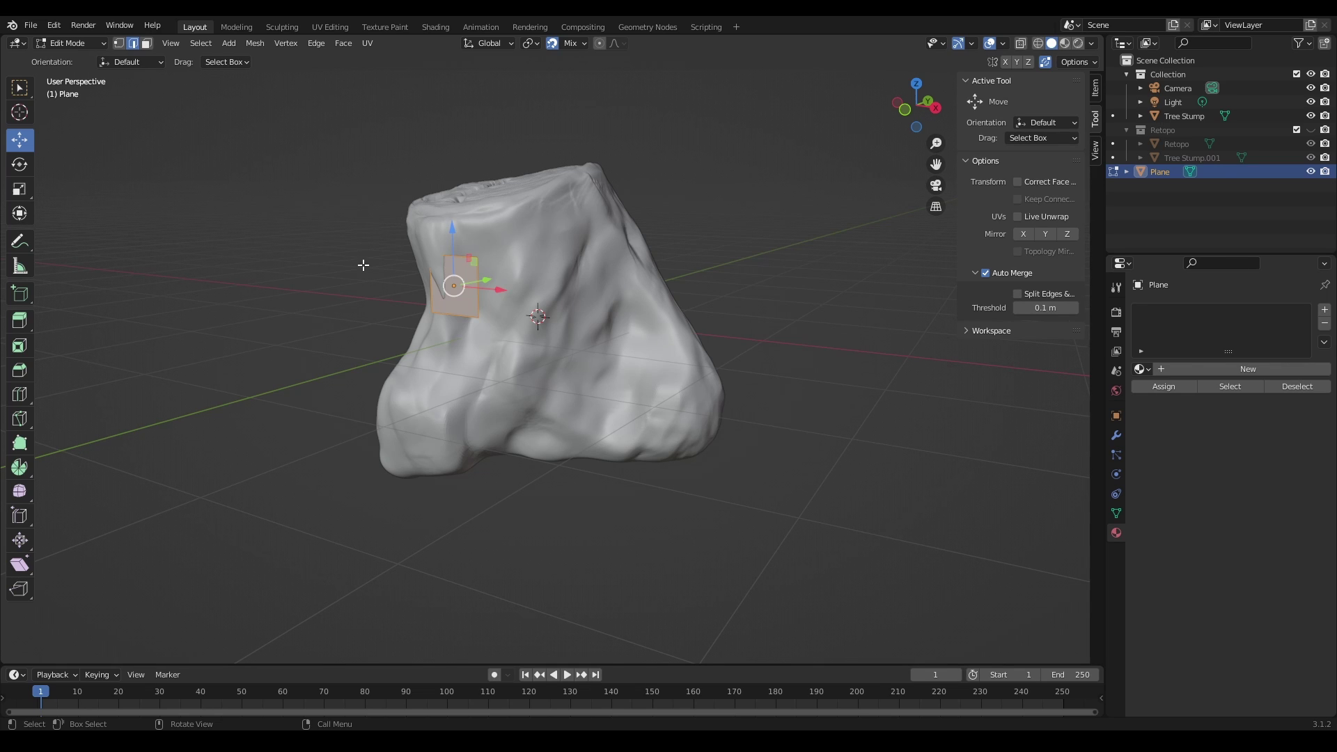
# Deselect all, pick Poly Build, and extrude the first quad from the plane's right edge.
pyautogui.hotkey('alt', 'a')
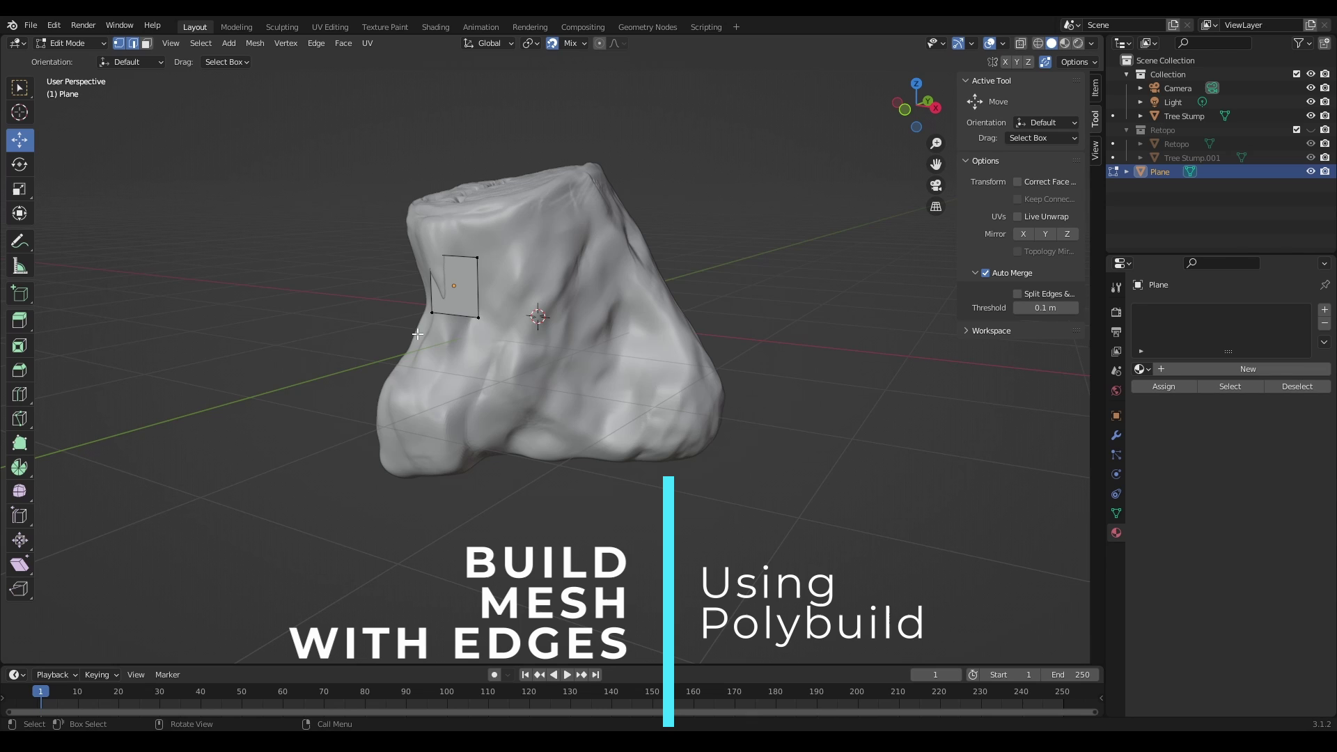
pyautogui.moveTo(418, 334); pyautogui.dragTo(401, 349, button='middle')
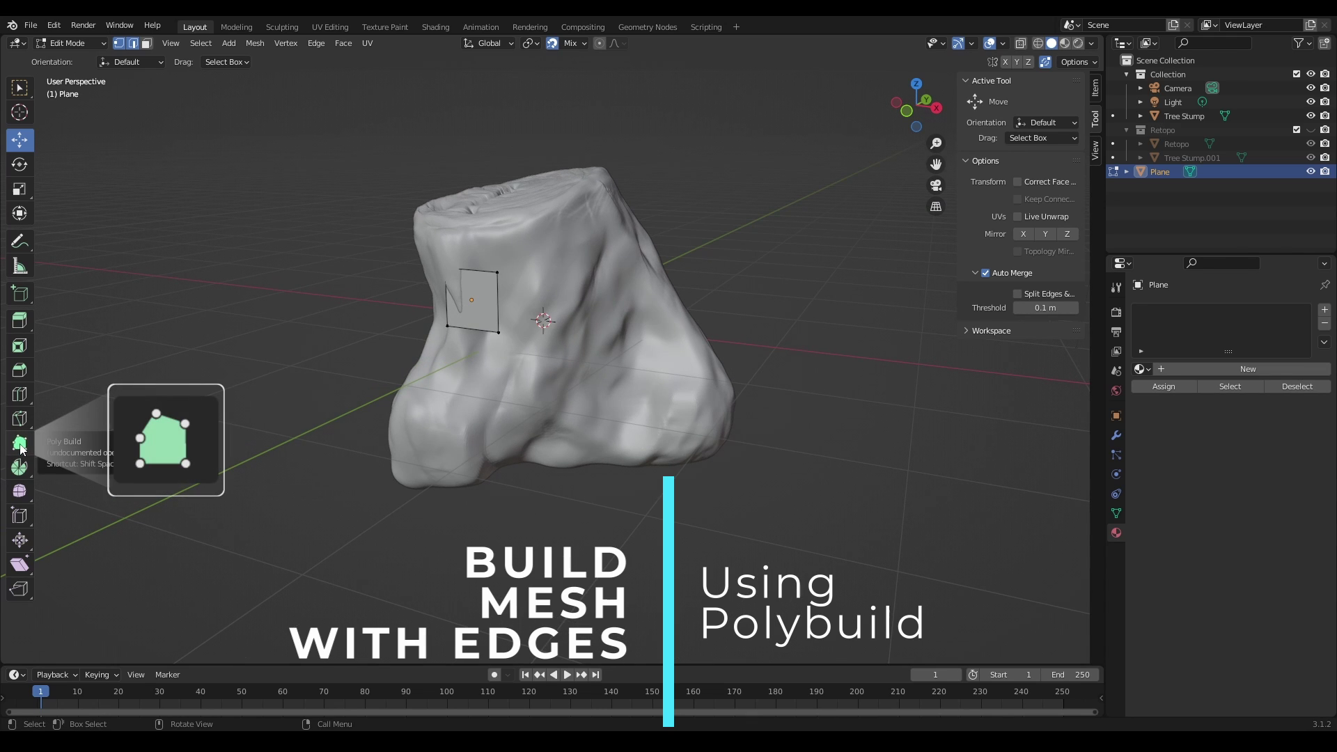
pyautogui.click(20, 445)
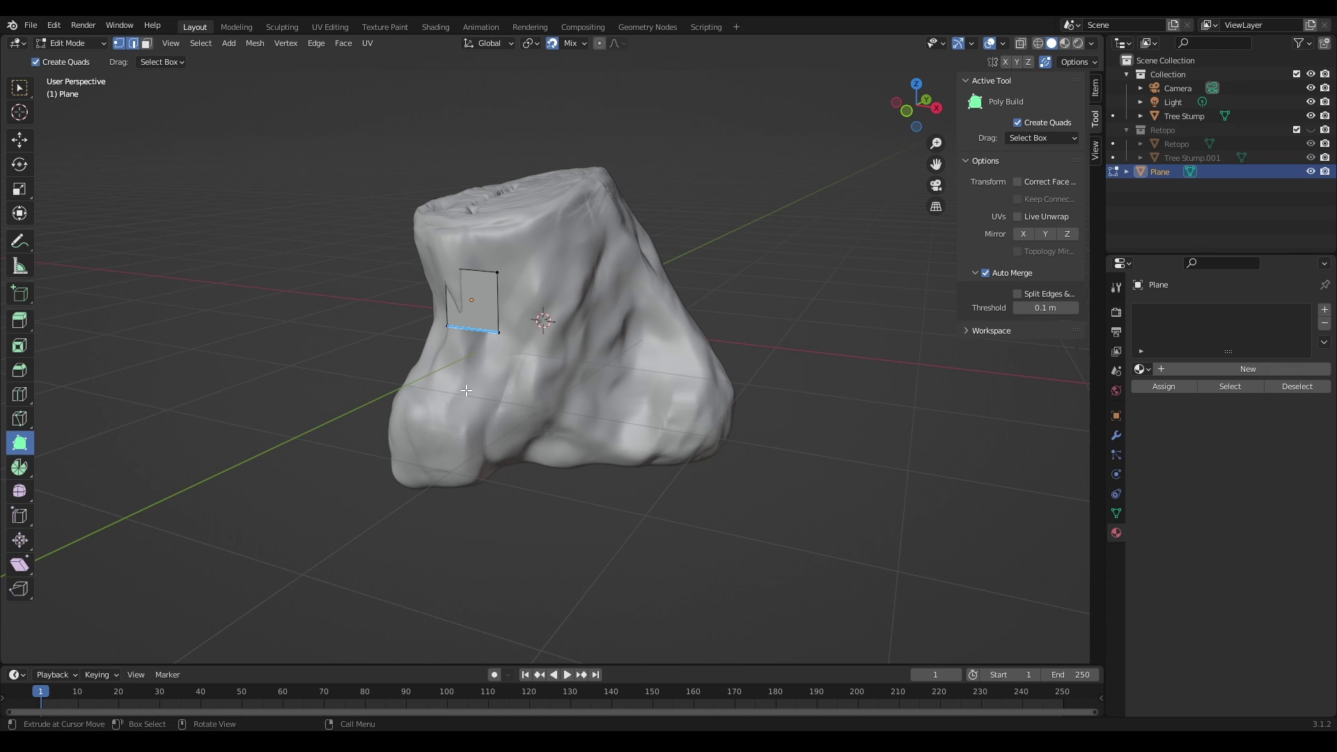
pyautogui.keyDown('ctrl'); pyautogui.moveTo(466, 391); pyautogui.dragTo(467, 280, button='middle'); pyautogui.keyUp('ctrl')
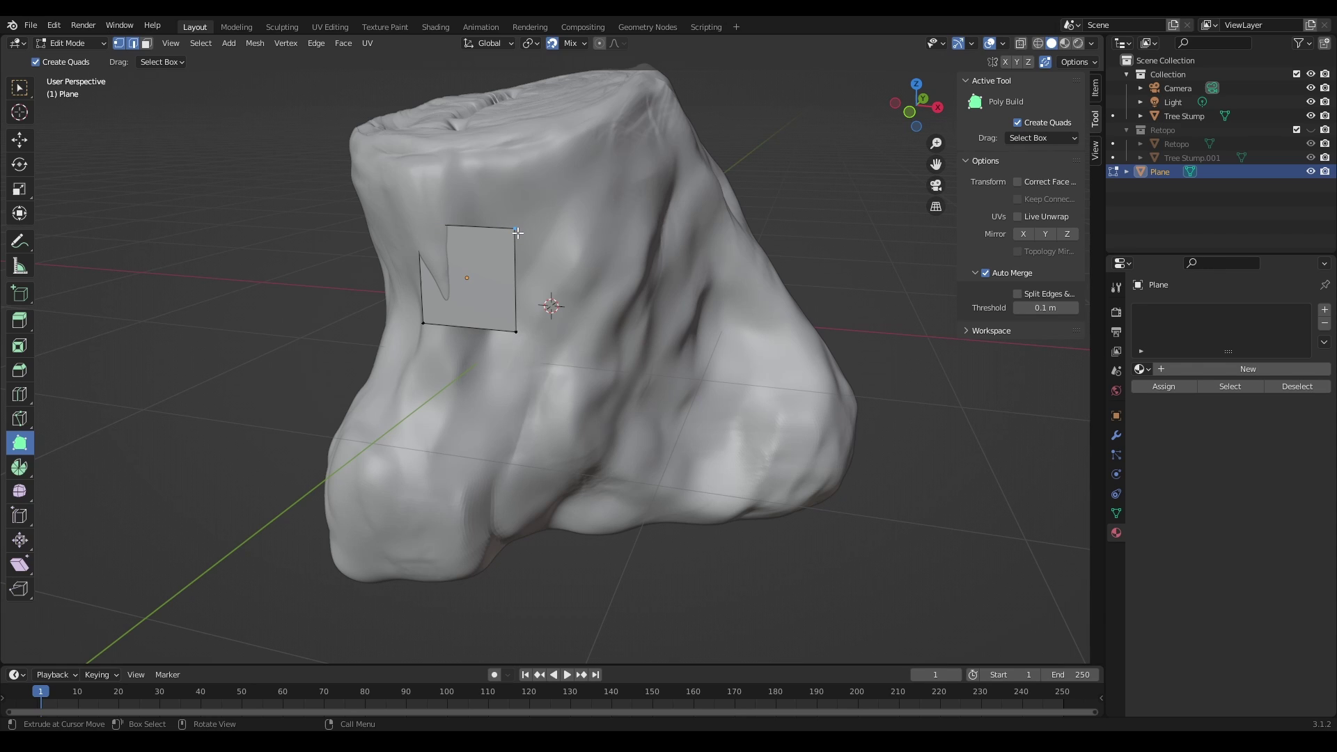
pyautogui.moveTo(517, 231); pyautogui.dragTo(505, 233, button='middle')
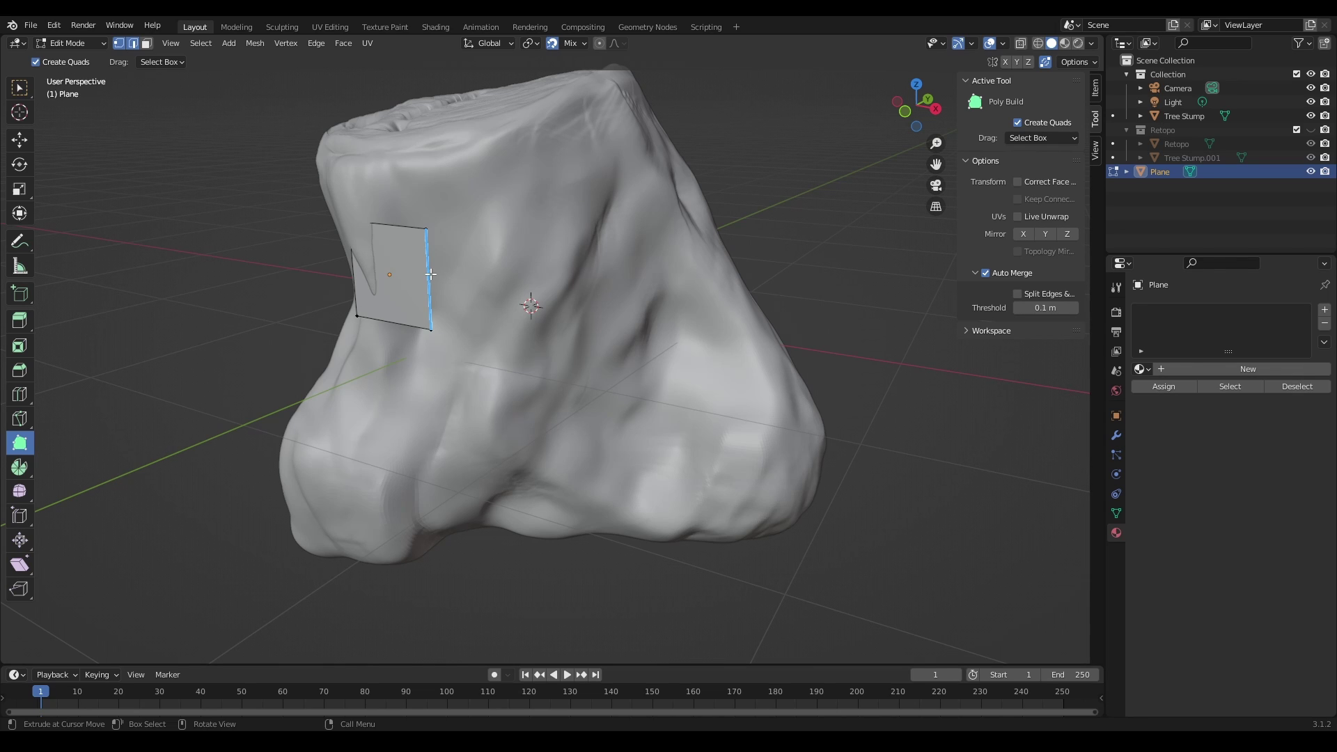
pyautogui.moveTo(430, 274); pyautogui.dragTo(540, 301)
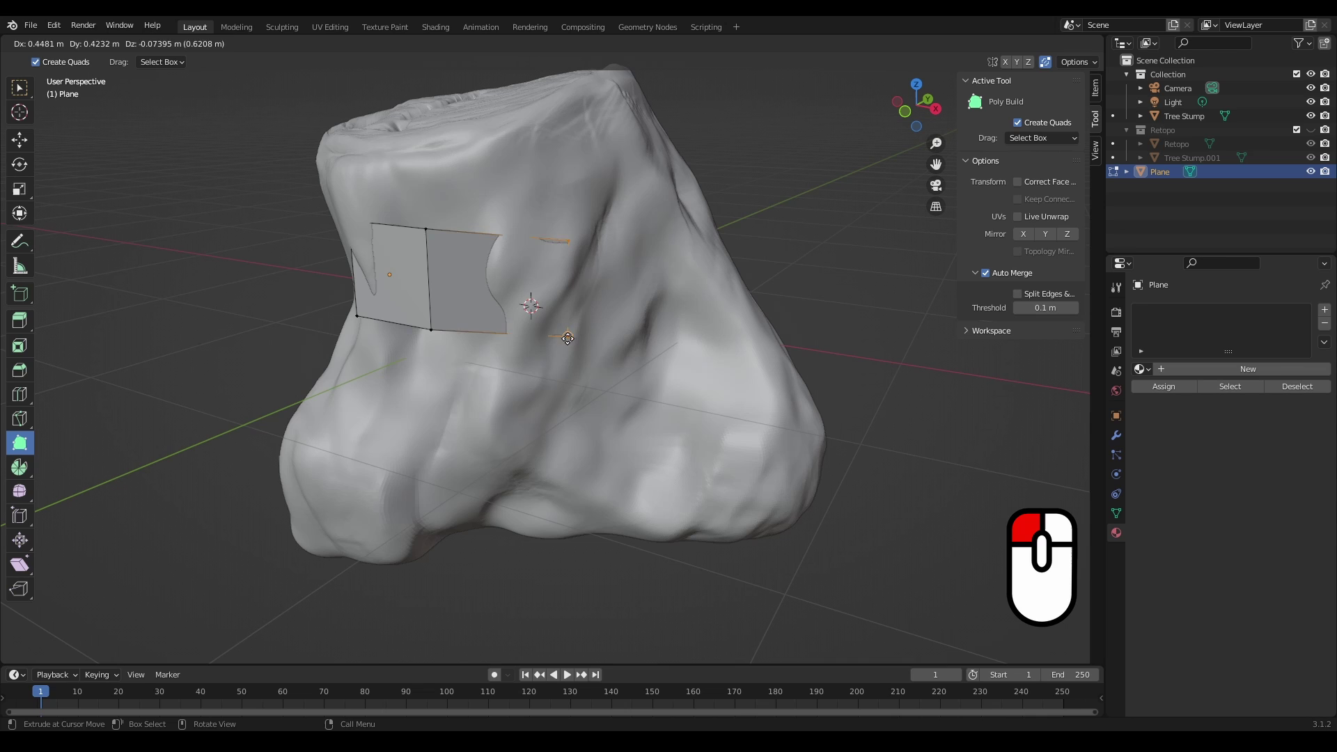
pyautogui.moveTo(542, 301)
pyautogui.mouseDown()
pyautogui.moveTo(543, 275)
pyautogui.moveTo(515, 251)
pyautogui.mouseUp()
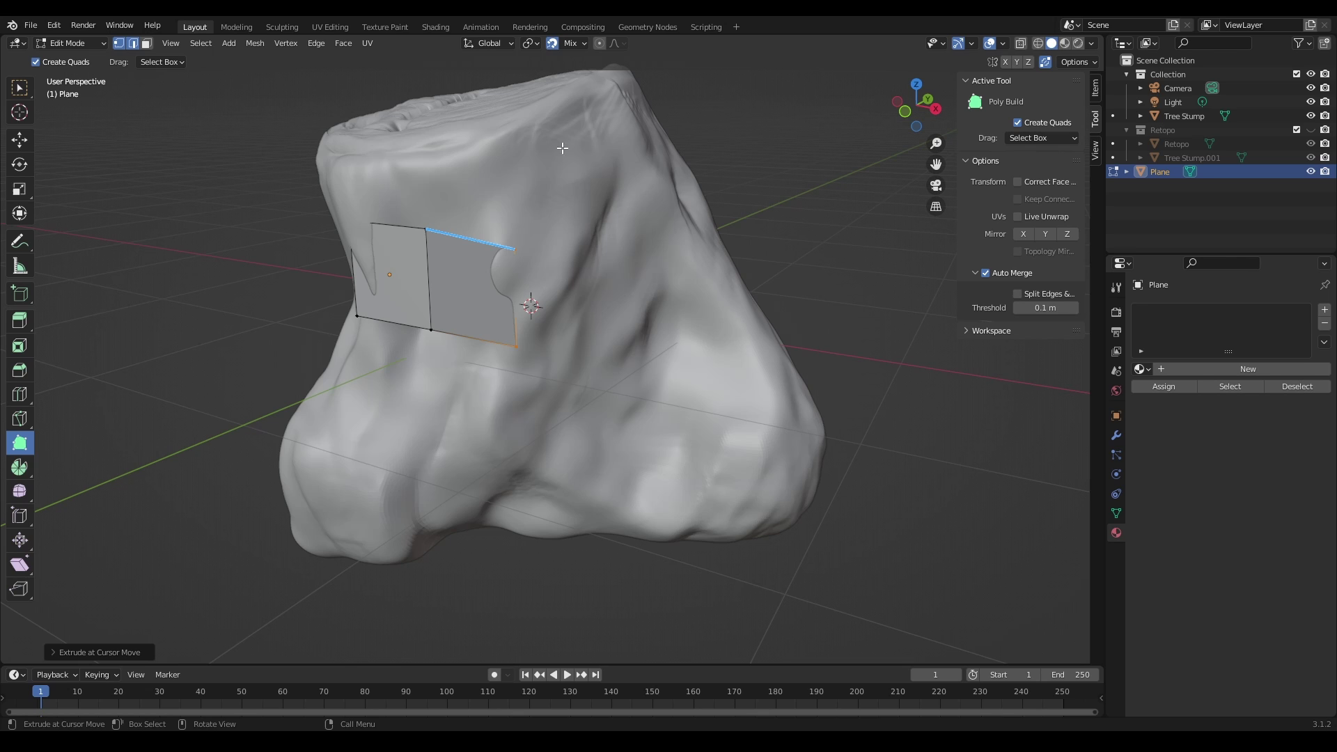
pyautogui.moveTo(597, 147)
pyautogui.mouseDown(button='middle')
pyautogui.moveTo(589, 73)
pyautogui.moveTo(562, 250)
pyautogui.moveTo(571, 218)
pyautogui.moveTo(418, 262)
pyautogui.mouseUp(button='middle')
# Extrude several more quads rightward along the stump's upper side.
pyautogui.moveTo(423, 298)
pyautogui.mouseDown()
pyautogui.moveTo(472, 289)
pyautogui.moveTo(523, 257)
pyautogui.moveTo(482, 260)
pyautogui.mouseUp()
pyautogui.moveTo(482, 260); pyautogui.dragTo(456, 257, button='middle')
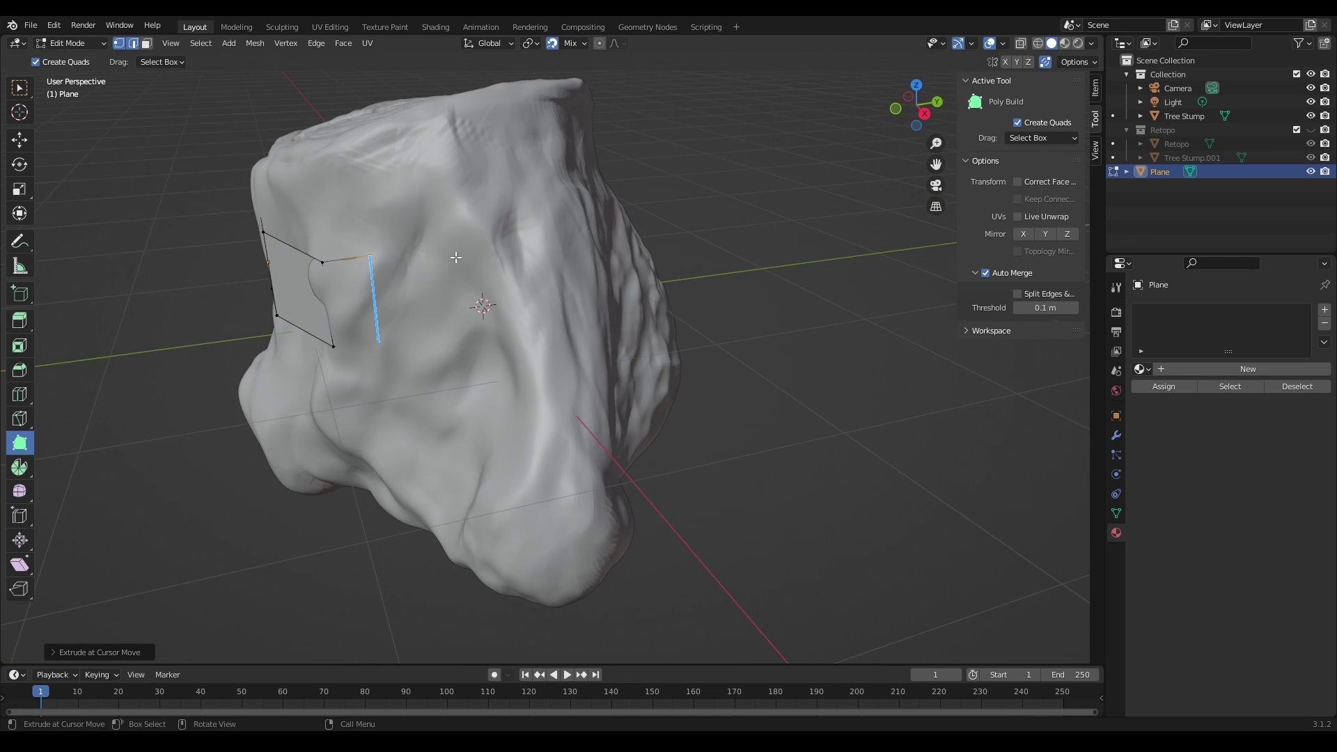
pyautogui.moveTo(377, 292); pyautogui.dragTo(466, 241)
pyautogui.moveTo(466, 242); pyautogui.dragTo(462, 232, button='middle')
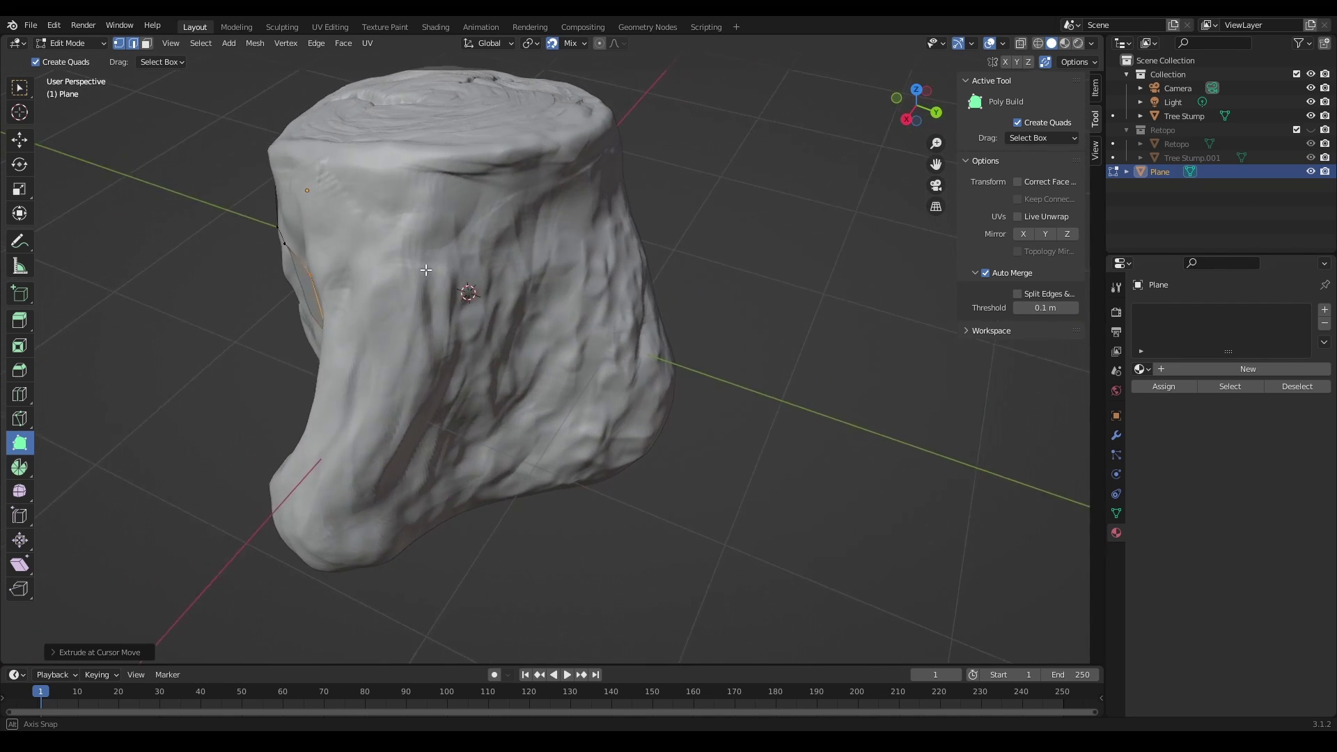
pyautogui.moveTo(365, 242); pyautogui.dragTo(372, 215)
pyautogui.moveTo(372, 215); pyautogui.dragTo(481, 238, button='middle')
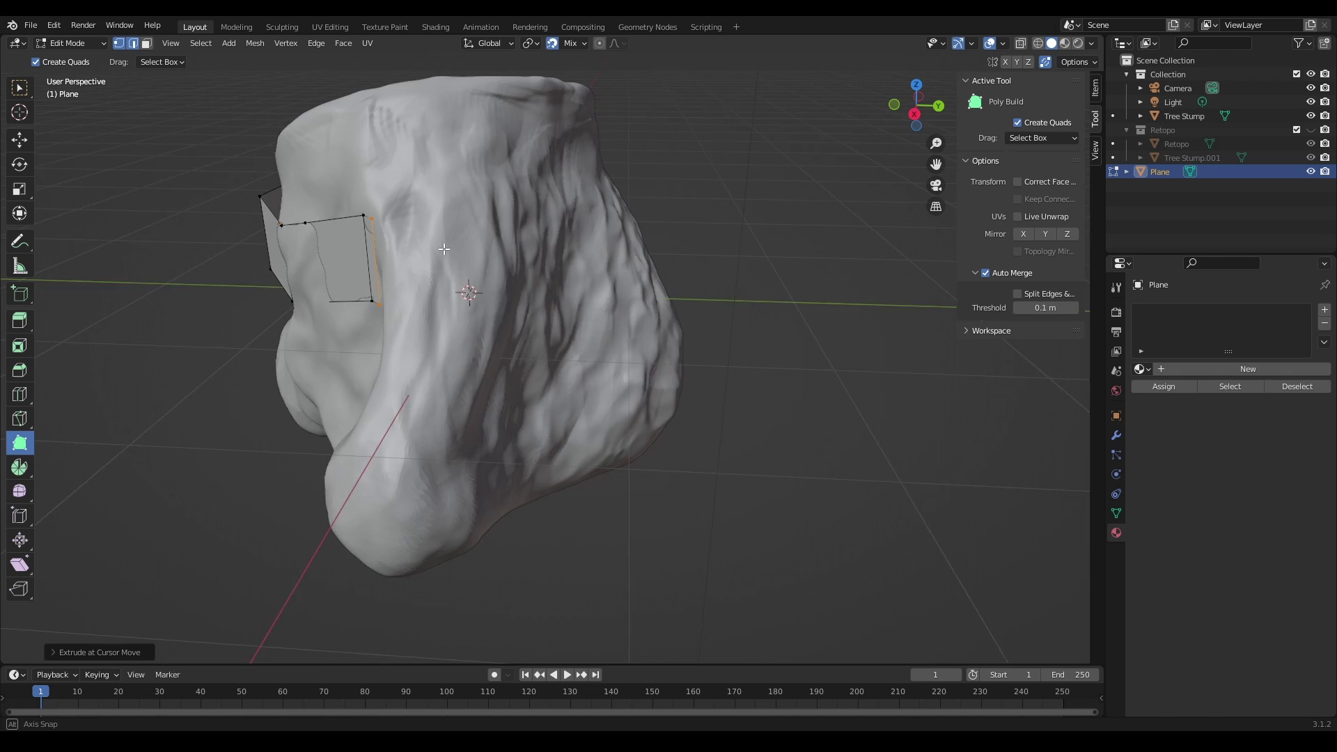
pyautogui.moveTo(482, 239); pyautogui.dragTo(509, 193)
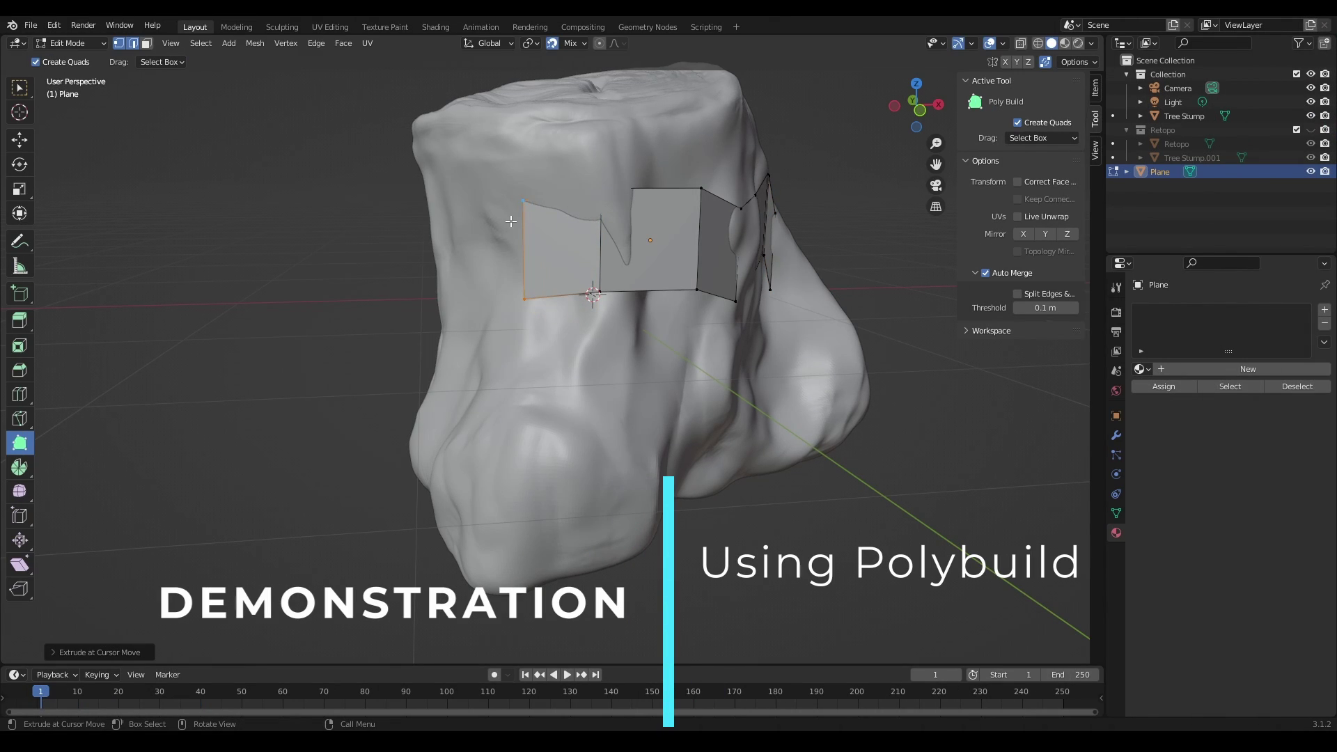
pyautogui.moveTo(525, 252)
pyautogui.mouseDown(button='middle')
pyautogui.moveTo(540, 269)
pyautogui.moveTo(679, 225)
pyautogui.mouseUp(button='middle')
# Select the strip's left edge and extrude quads leftward across the stump.
pyautogui.click(696, 218)
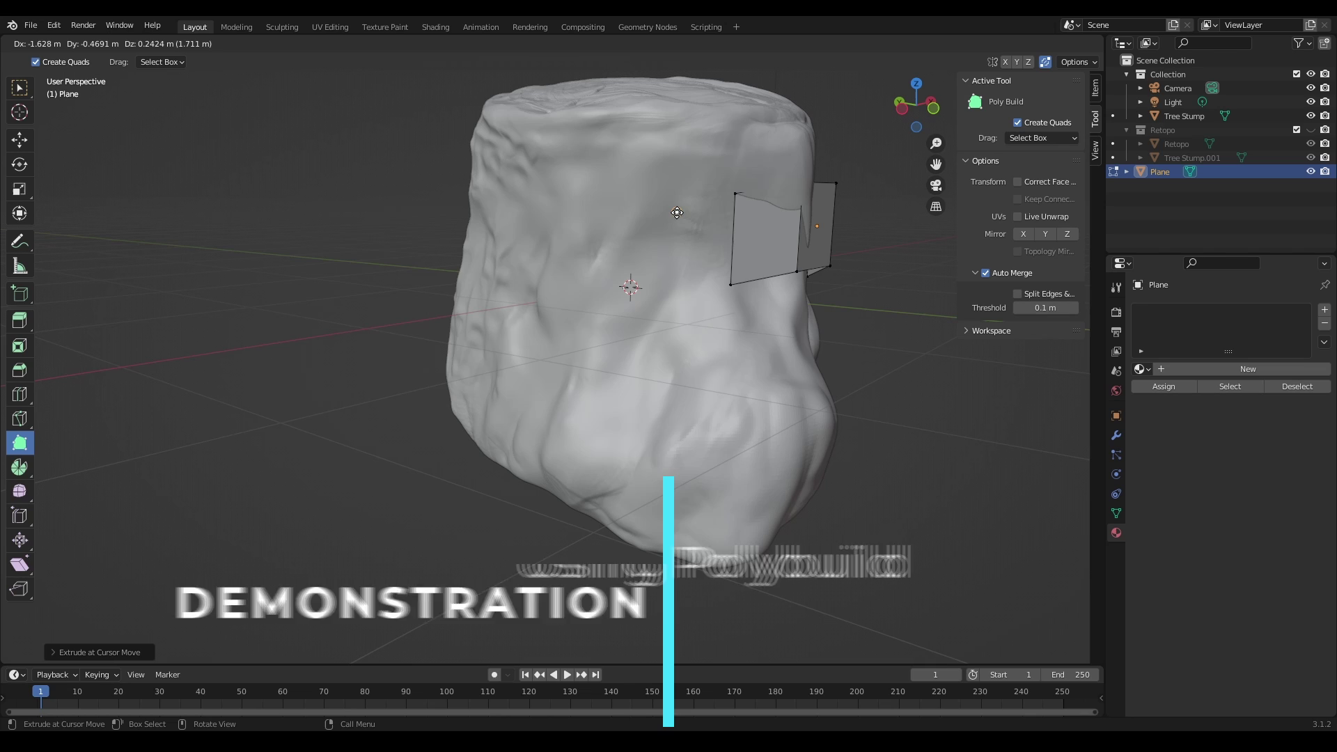
pyautogui.click(733, 246)
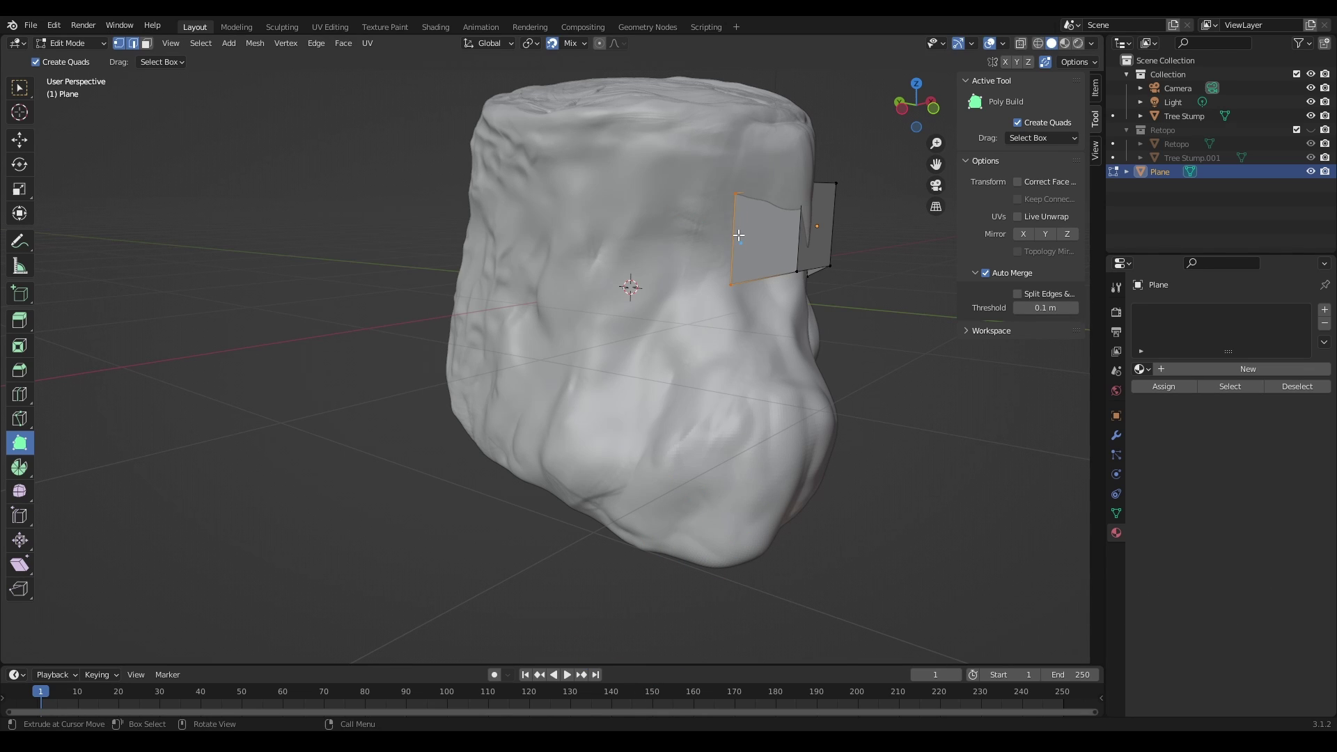
pyautogui.scroll(2, 739, 236)
pyautogui.keyDown('ctrl'); pyautogui.moveTo(755, 194); pyautogui.dragTo(707, 172); pyautogui.keyUp('ctrl')
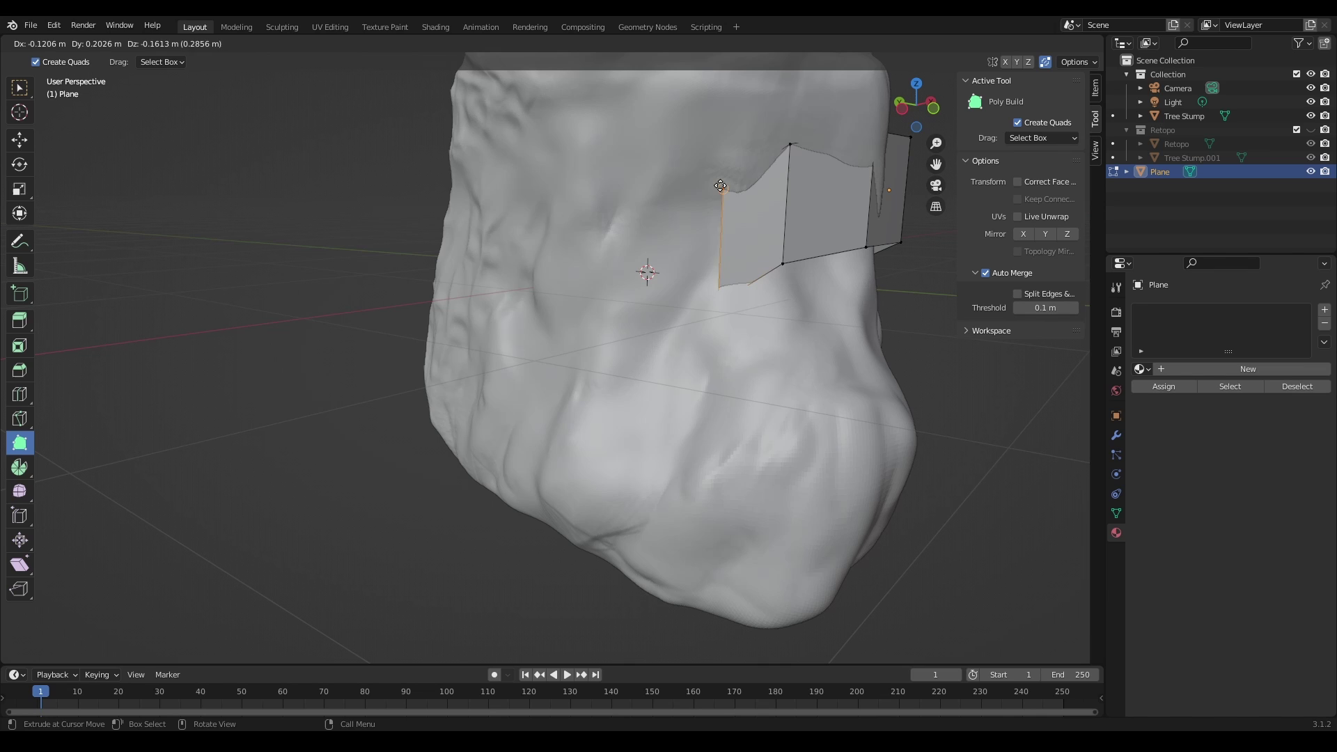
pyautogui.keyDown('ctrl'); pyautogui.click(576, 193); pyautogui.keyUp('ctrl')
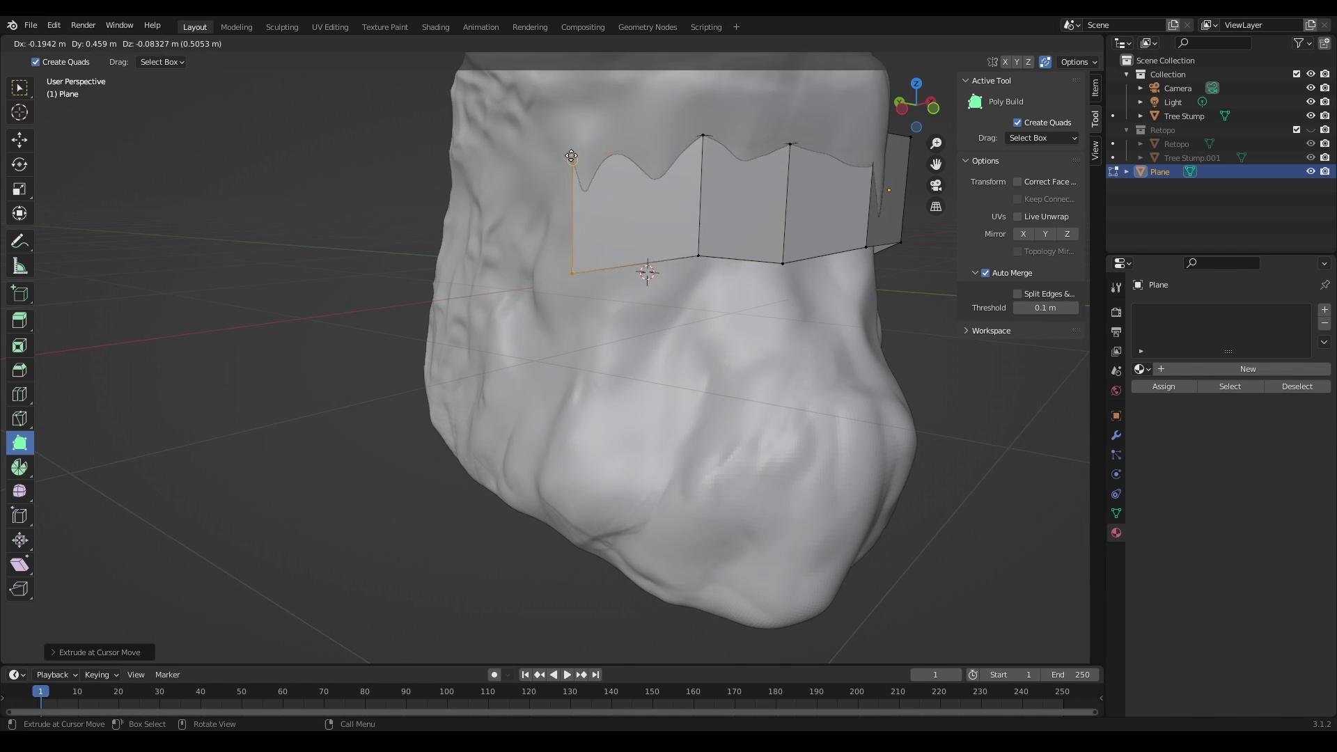
pyautogui.moveTo(648, 267); pyautogui.dragTo(640, 218, button='middle')
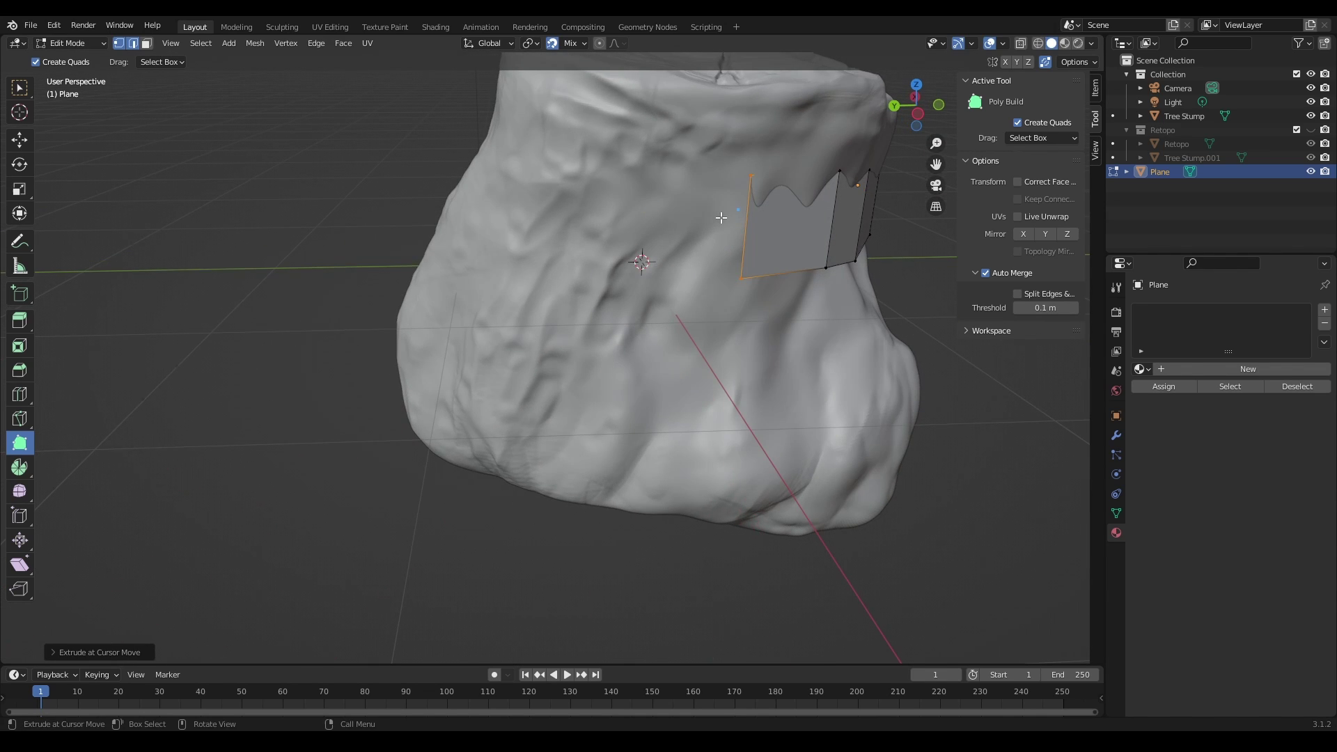
pyautogui.keyDown('ctrl'); pyautogui.moveTo(708, 238); pyautogui.dragTo(564, 193); pyautogui.keyUp('ctrl')
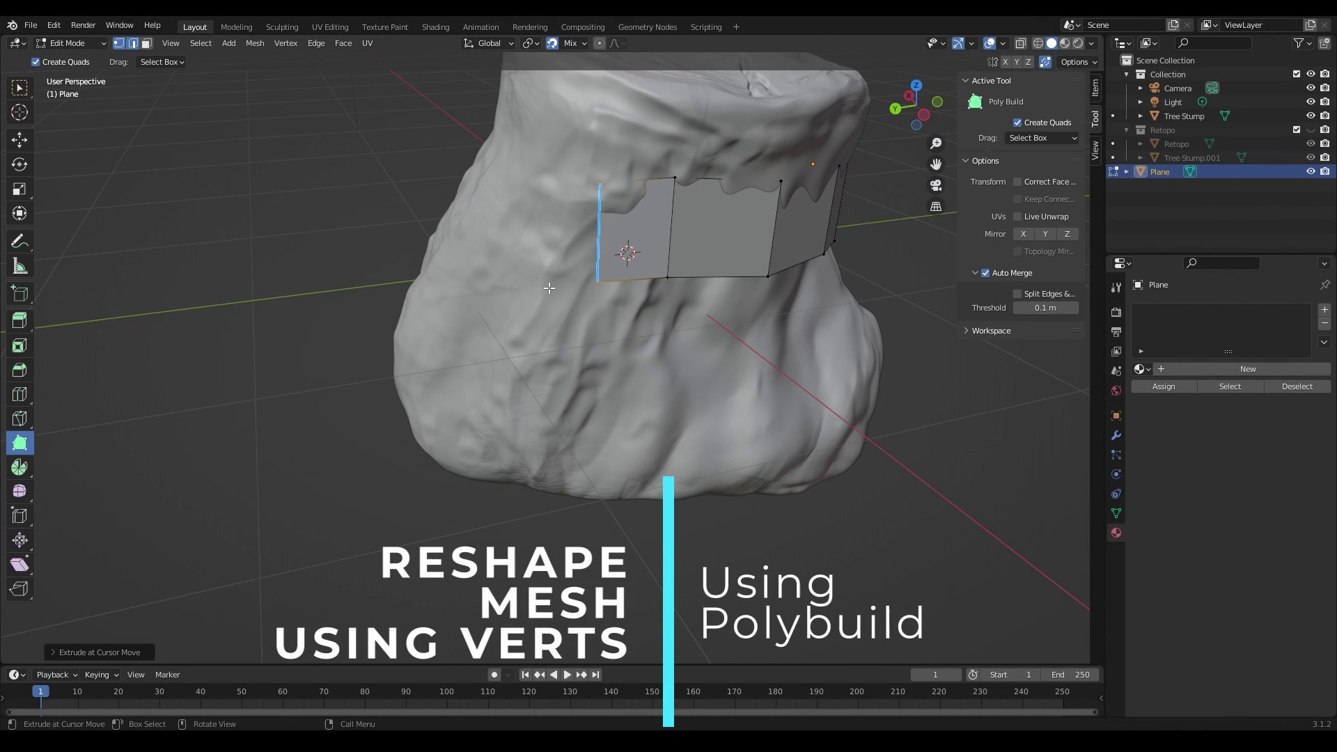
# Pull the left quads' corner vertices down onto the stump surface.
pyautogui.moveTo(595, 285); pyautogui.dragTo(537, 245)
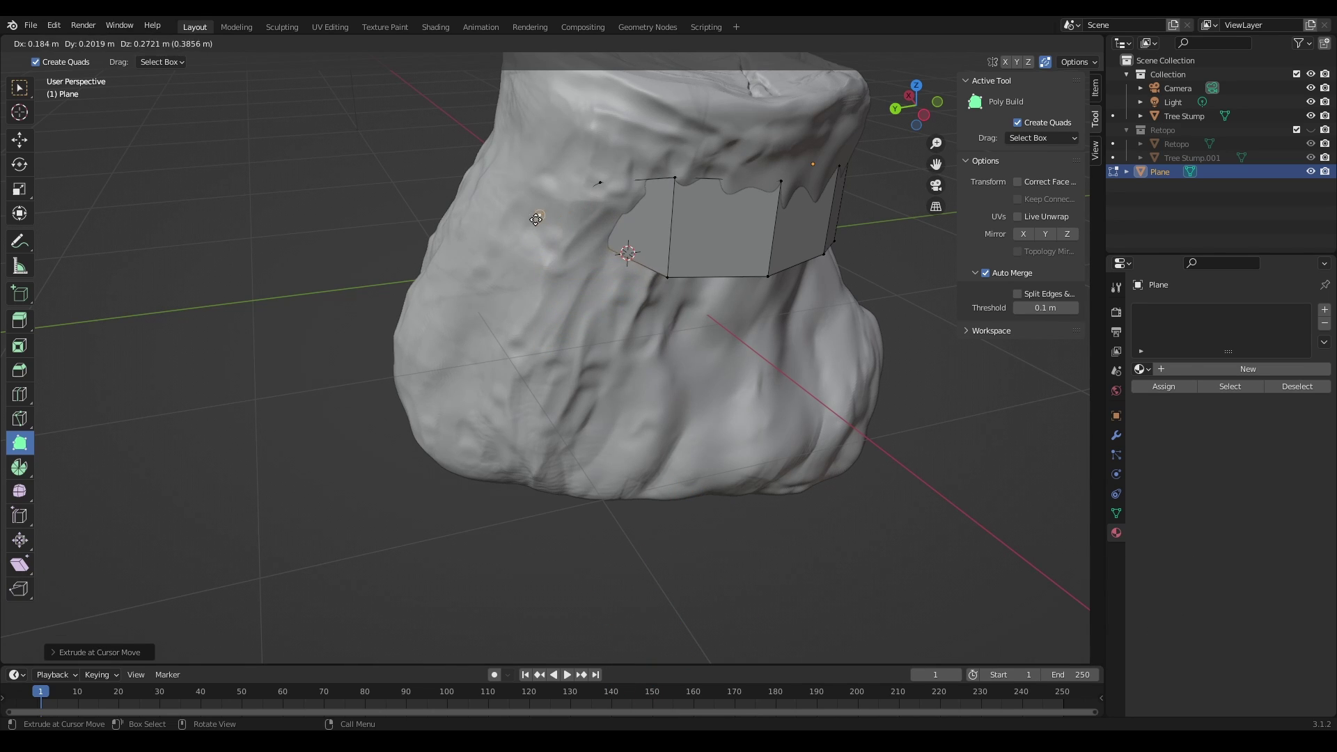
pyautogui.moveTo(537, 244)
pyautogui.mouseDown()
pyautogui.moveTo(595, 342)
pyautogui.moveTo(549, 293)
pyautogui.mouseUp()
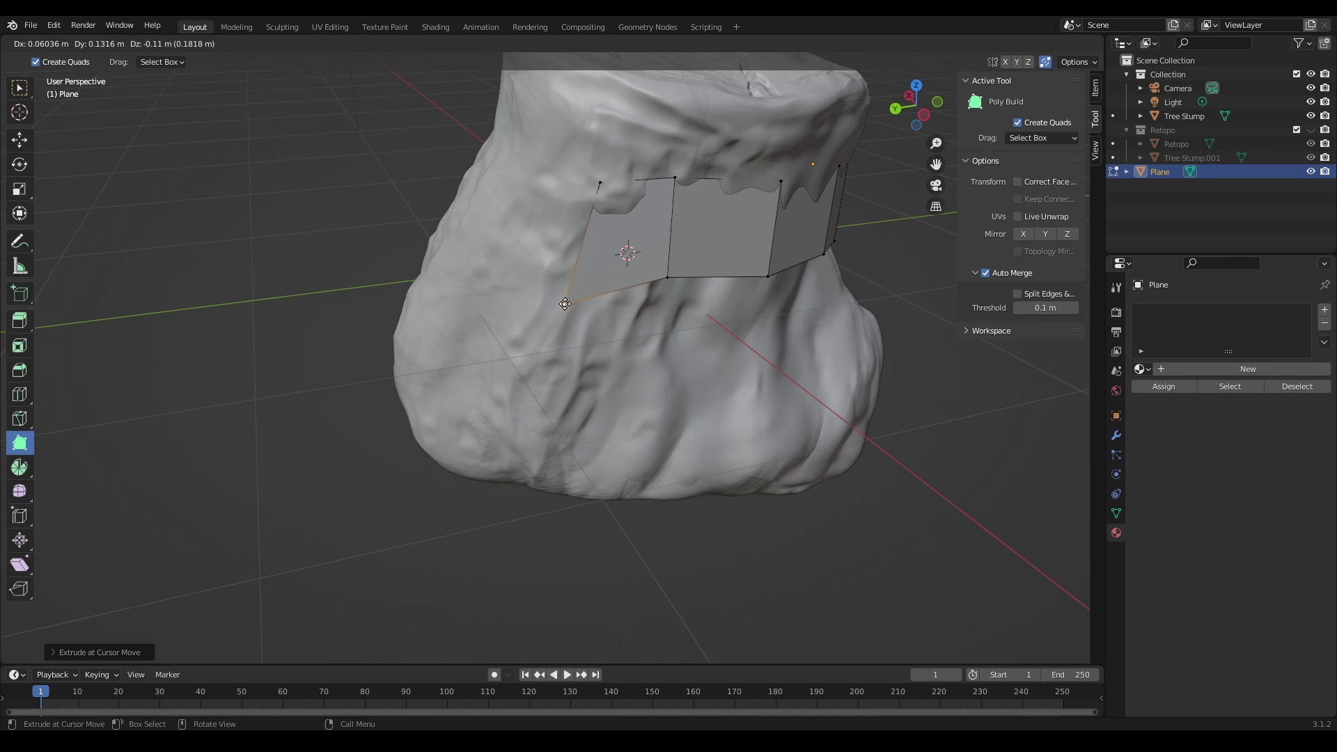
pyautogui.moveTo(553, 306); pyautogui.dragTo(553, 307)
pyautogui.moveTo(552, 306); pyautogui.dragTo(651, 200, button='middle')
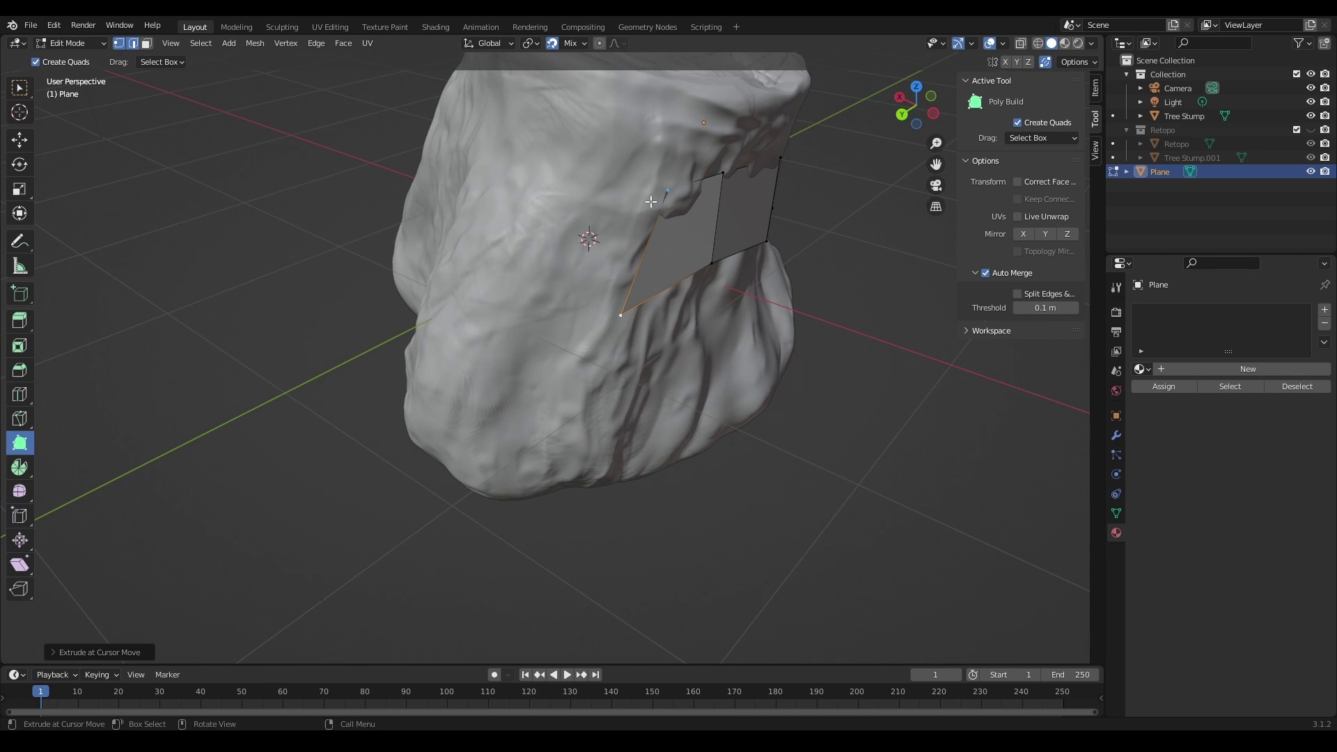
pyautogui.moveTo(670, 190); pyautogui.dragTo(664, 195)
pyautogui.moveTo(664, 194); pyautogui.dragTo(746, 227, button='middle')
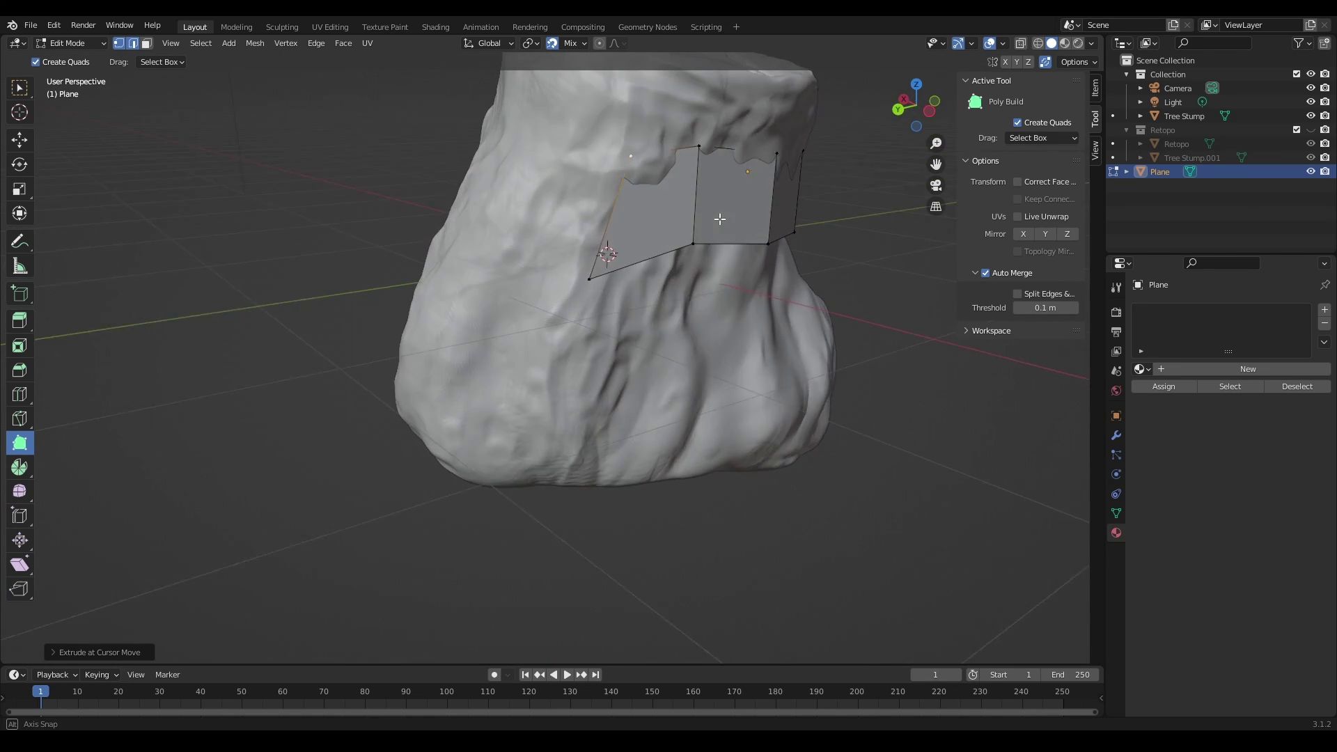
# Extend more faces leftward and below, fitting their vertices to the stump.
pyautogui.moveTo(630, 220)
pyautogui.mouseDown()
pyautogui.moveTo(516, 248)
pyautogui.moveTo(523, 266)
pyautogui.mouseUp()
pyautogui.moveTo(523, 266); pyautogui.dragTo(653, 347, button='middle')
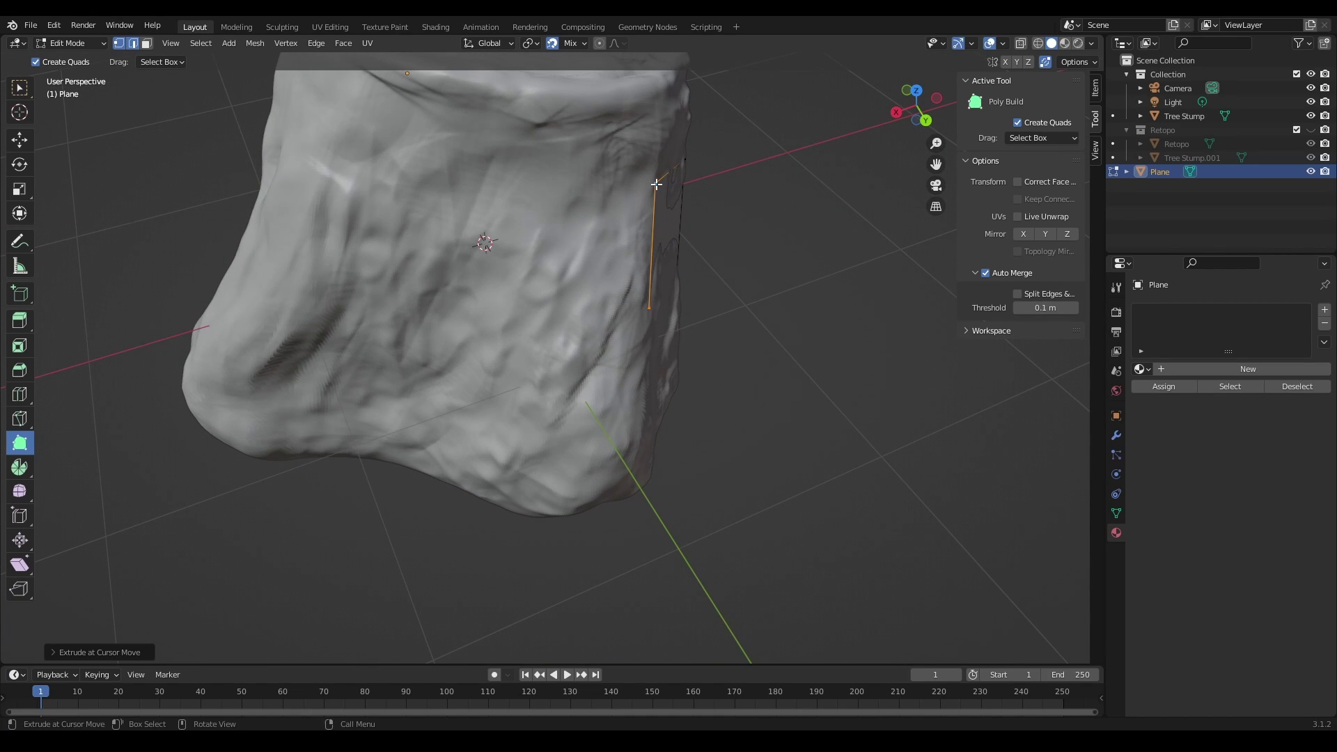
pyautogui.moveTo(657, 185); pyautogui.dragTo(669, 224)
pyautogui.moveTo(669, 224); pyautogui.dragTo(604, 267, button='middle')
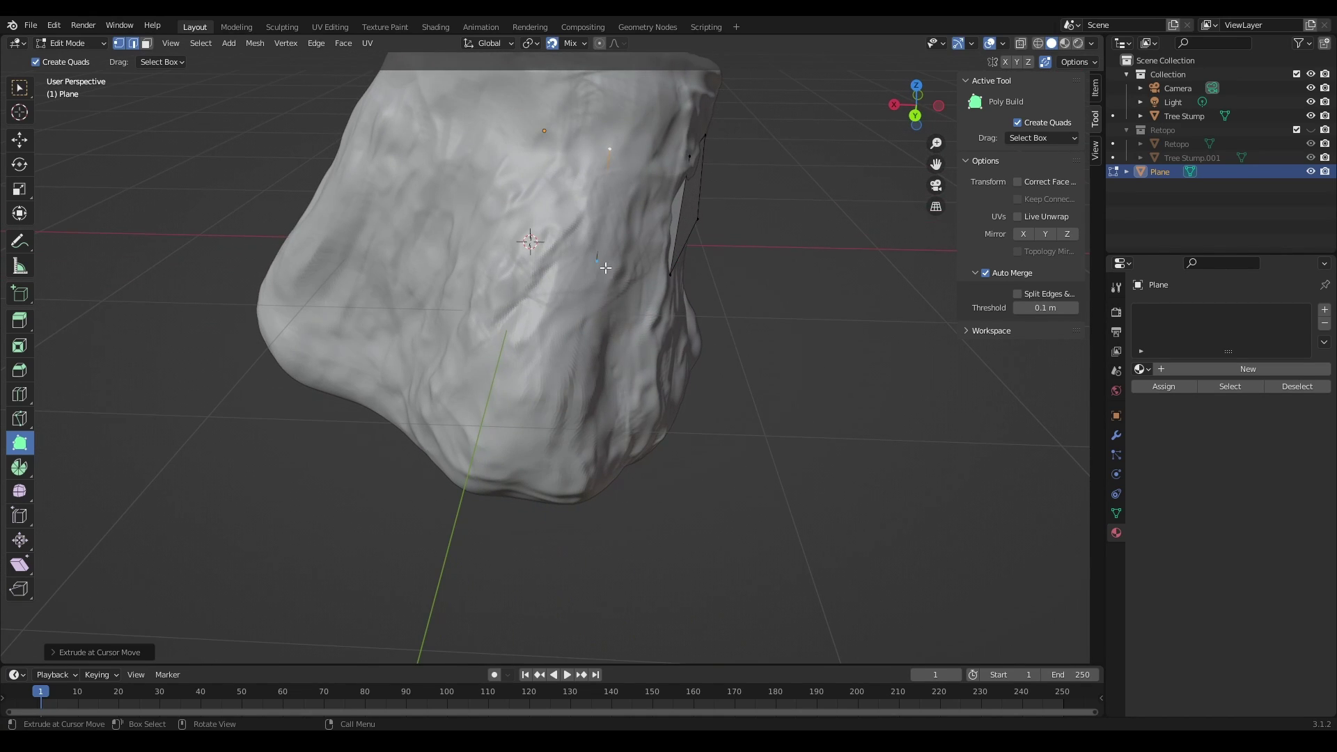
pyautogui.moveTo(601, 257); pyautogui.dragTo(652, 275)
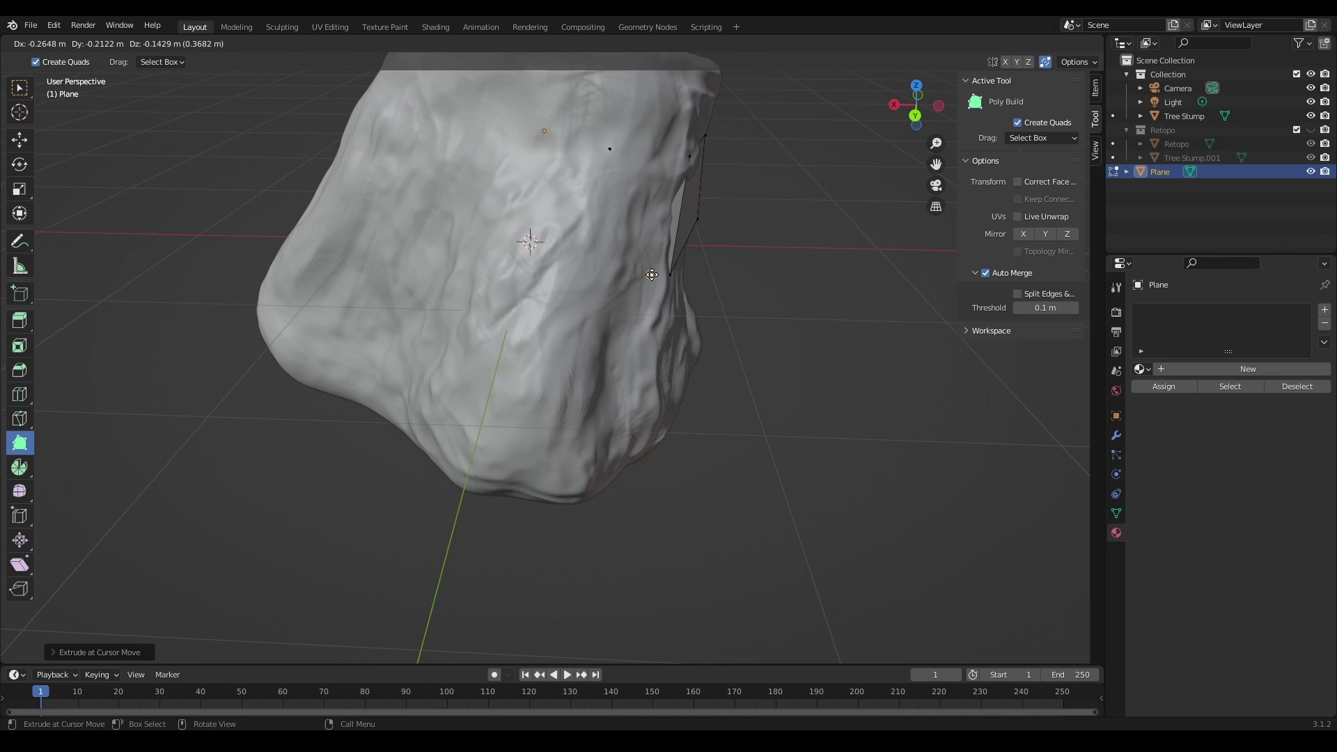
pyautogui.moveTo(685, 199); pyautogui.dragTo(659, 163)
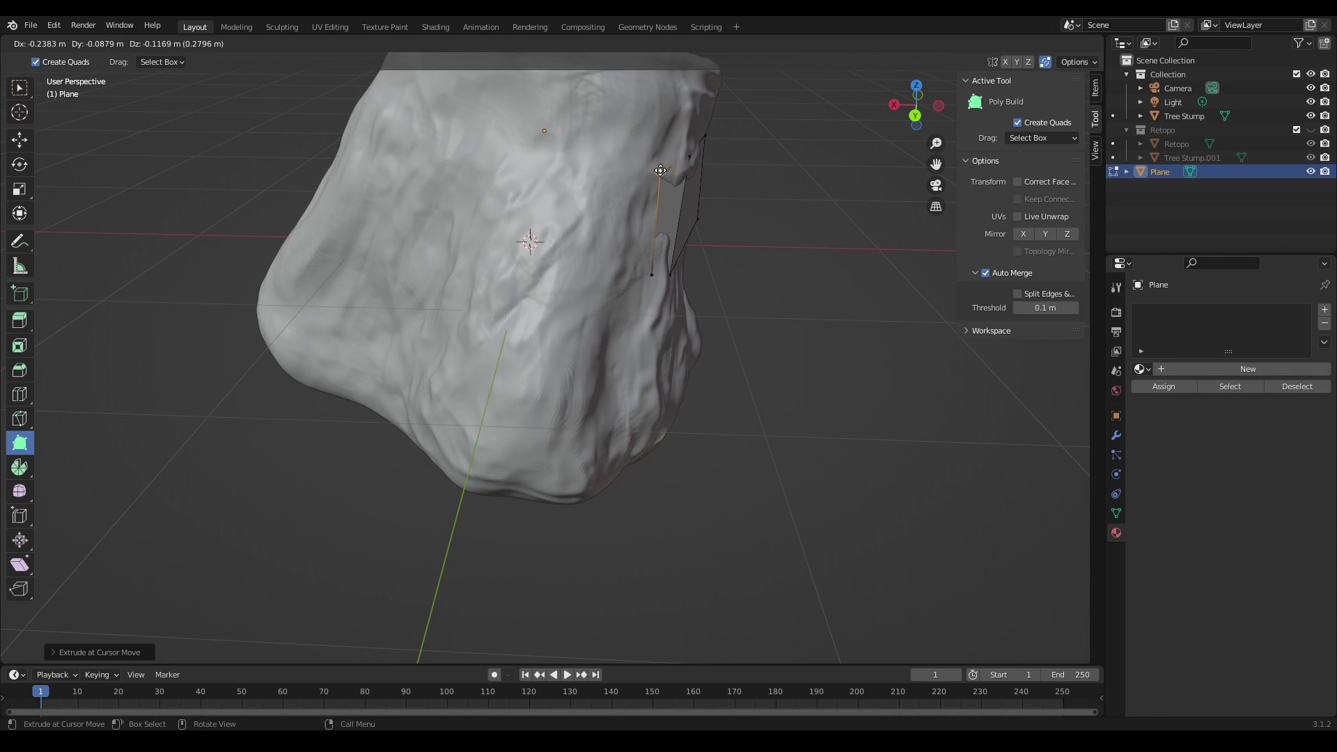
pyautogui.moveTo(658, 164); pyautogui.dragTo(616, 208, button='middle')
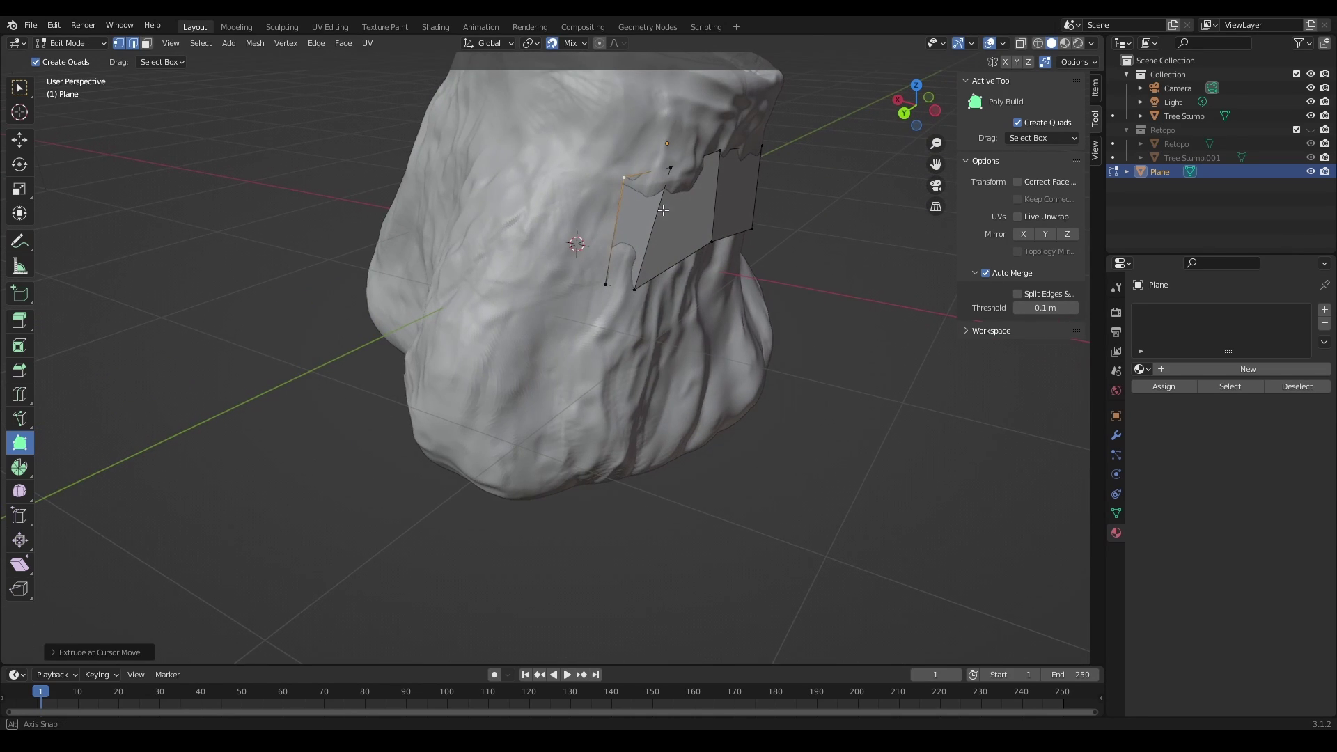
pyautogui.moveTo(615, 215); pyautogui.dragTo(565, 212)
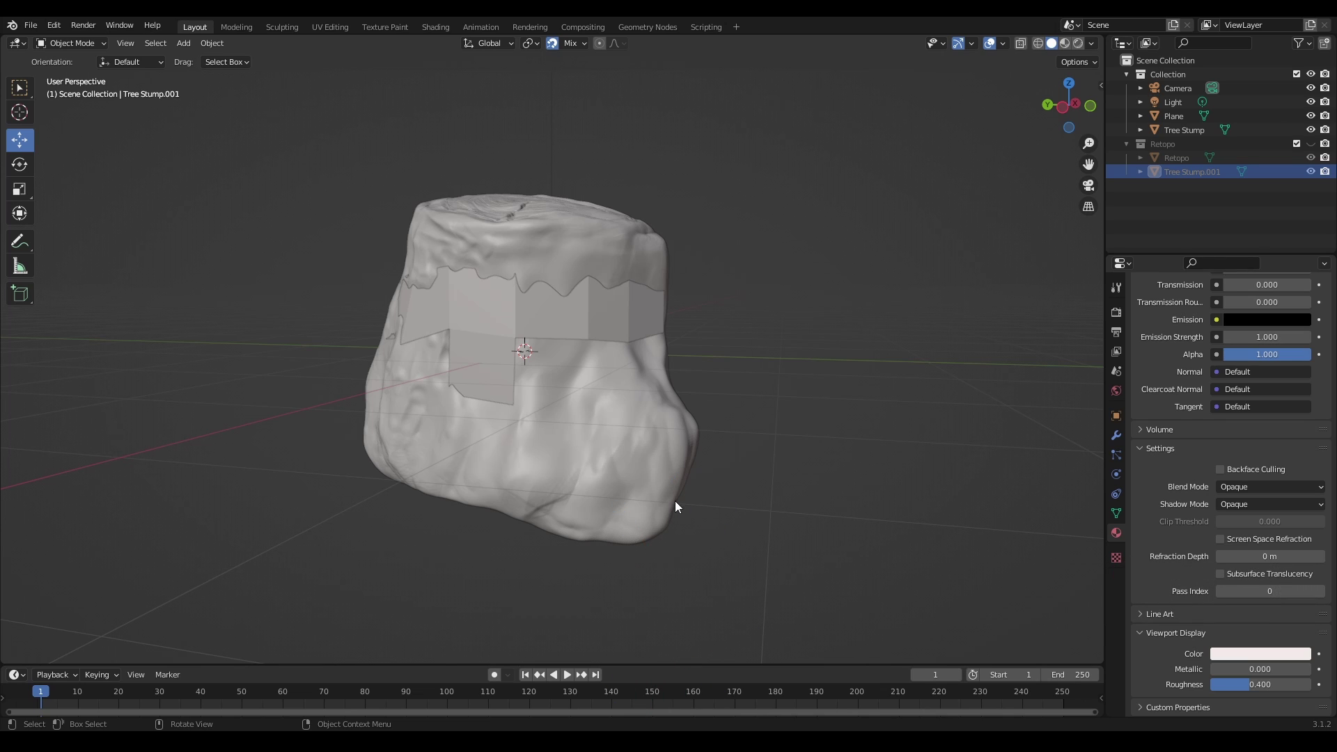
# Select Tree Stump and set its viewport display colour to a dark brown.
pyautogui.click(484, 352)
pyautogui.click(570, 438)
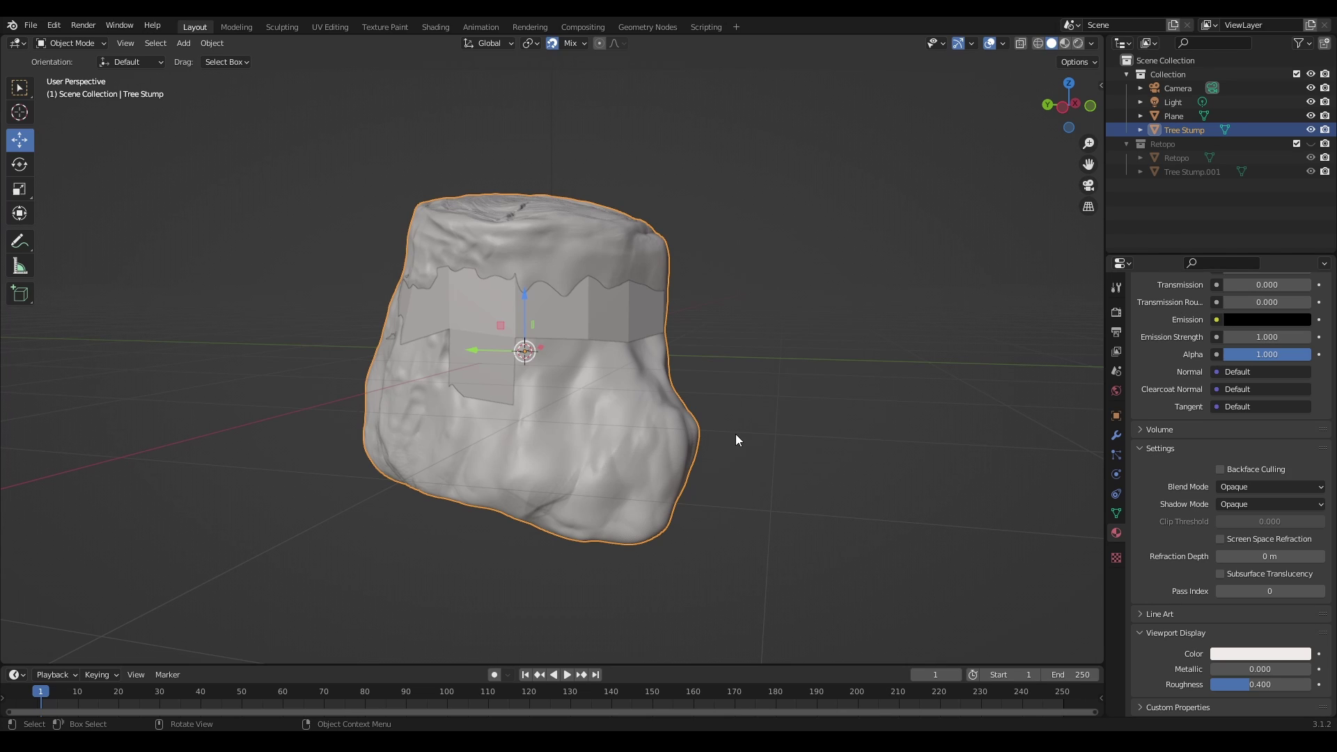
pyautogui.click(1247, 658)
pyautogui.moveTo(1224, 535); pyautogui.dragTo(1231, 524)
pyautogui.click(1300, 512)
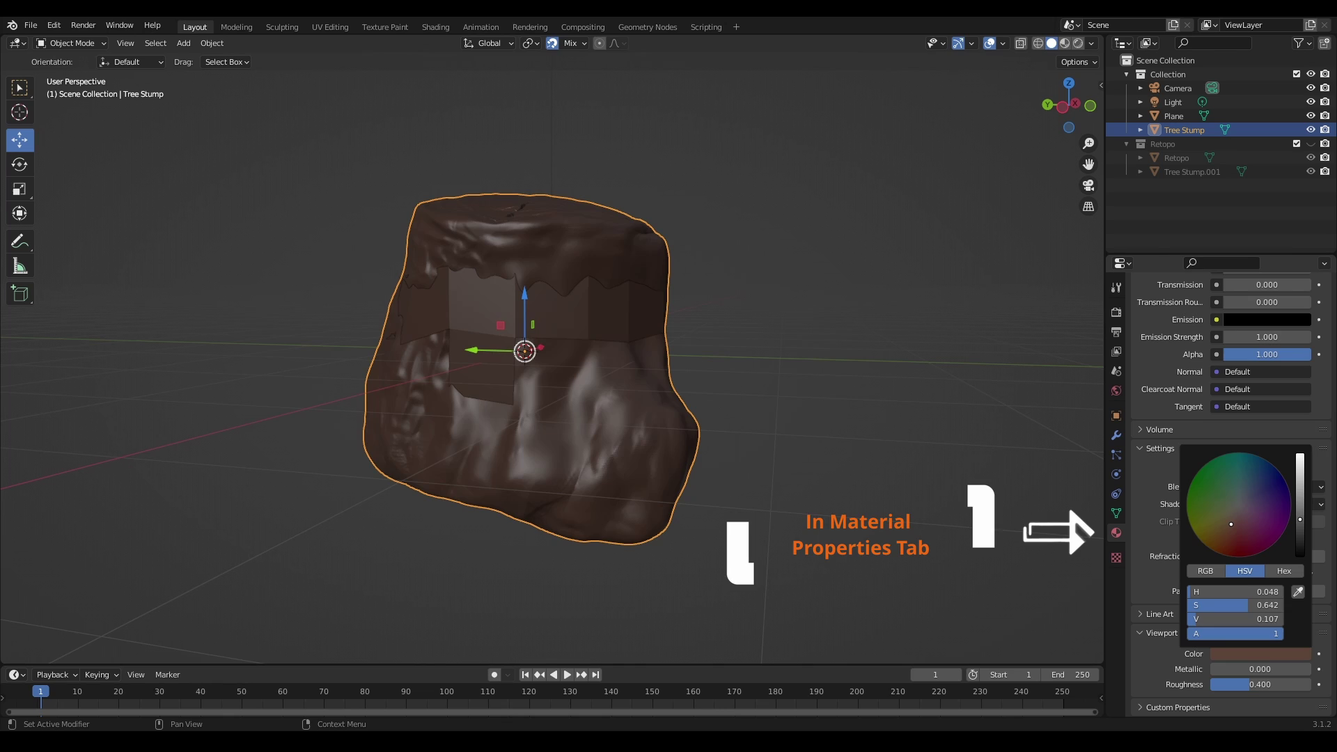
pyautogui.moveTo(1232, 524); pyautogui.dragTo(1301, 506)
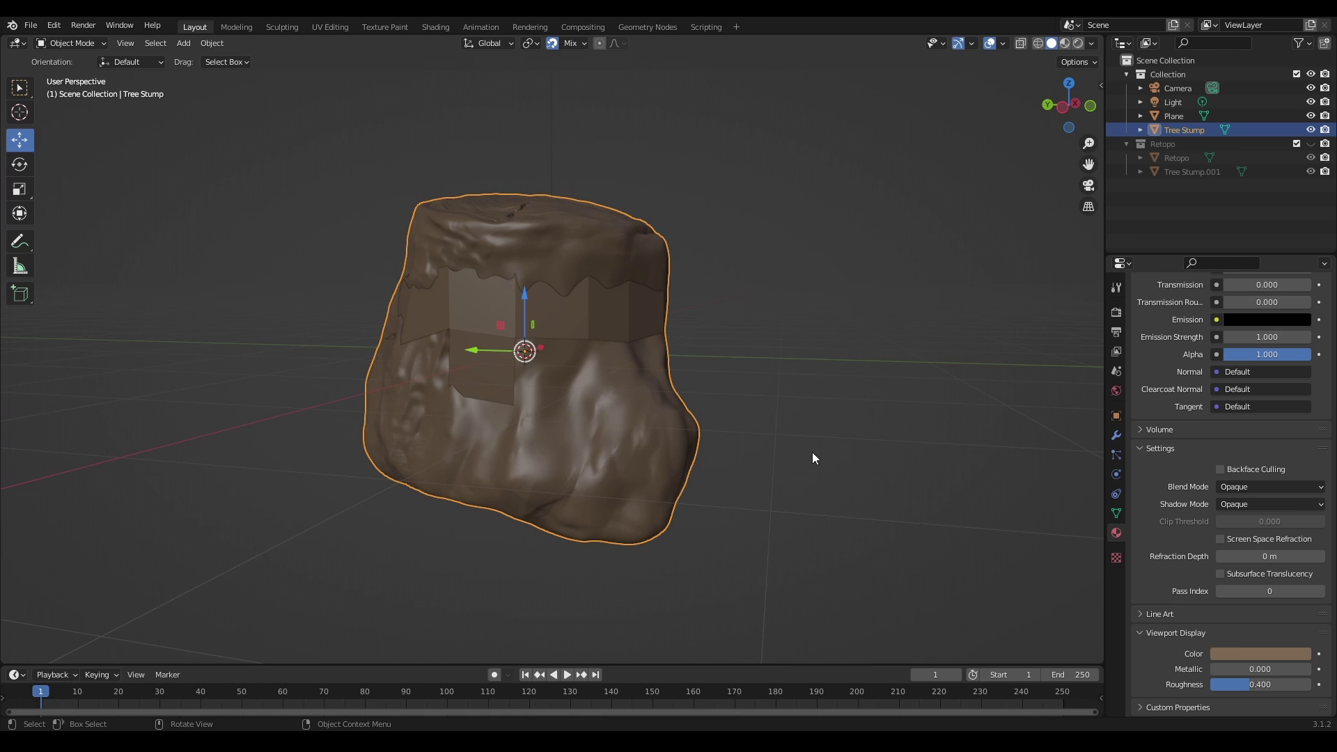
# Assign the Plane material to the band, enable X-Ray, and enter Edit Mode.
pyautogui.click(1175, 117)
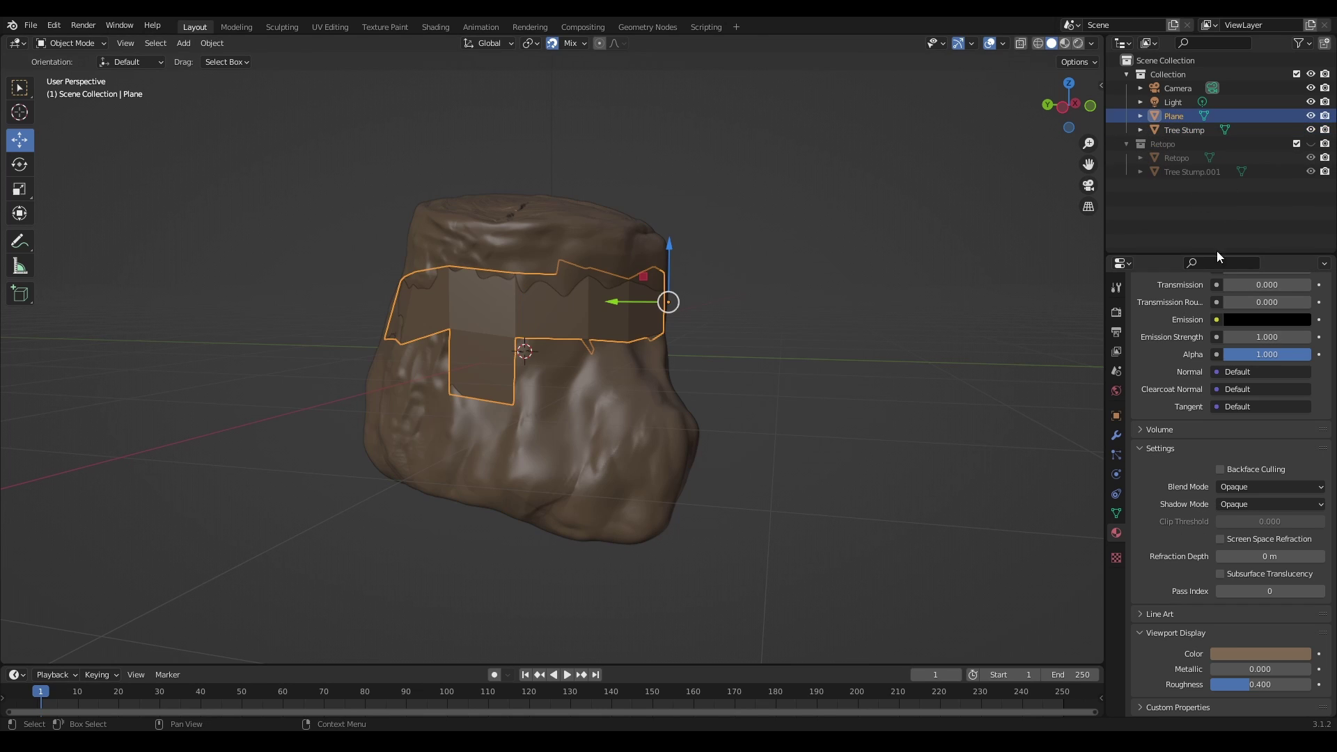
pyautogui.scroll(10, 1194, 366)
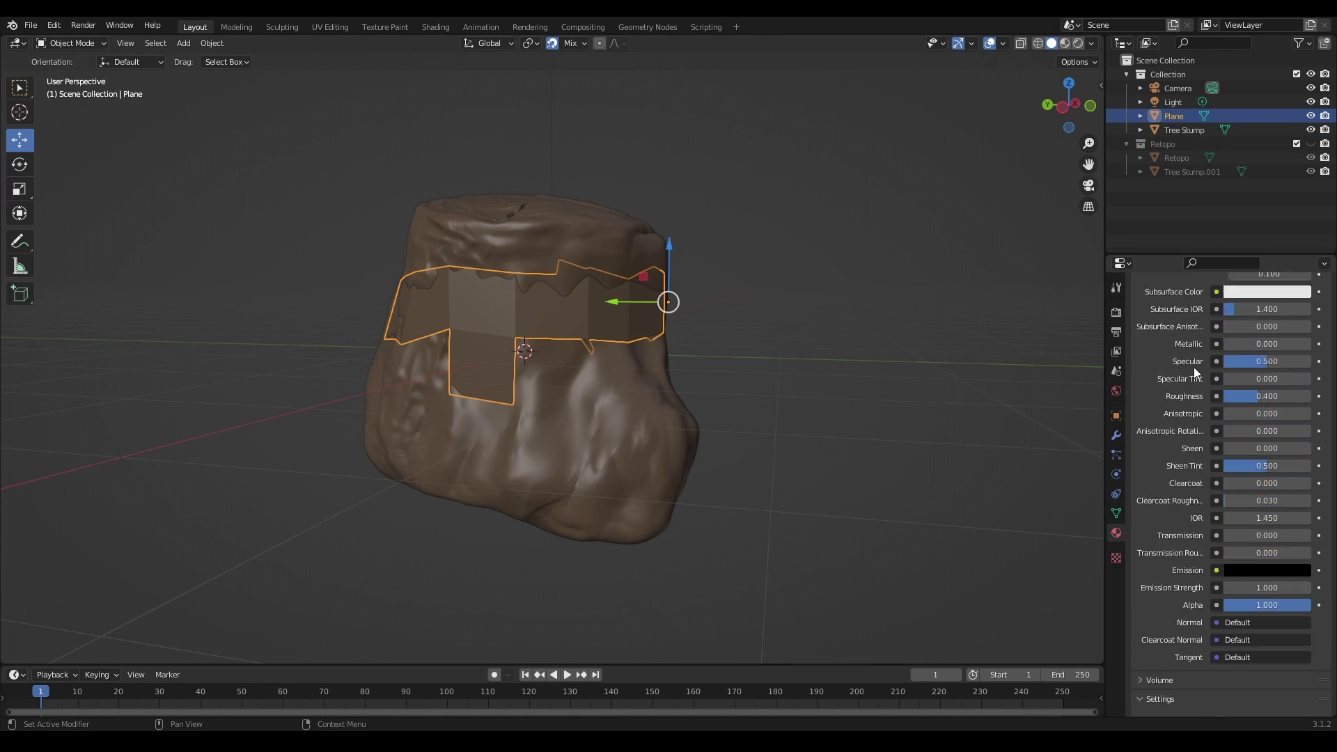
pyautogui.scroll(8, 1183, 388)
pyautogui.click(1141, 369)
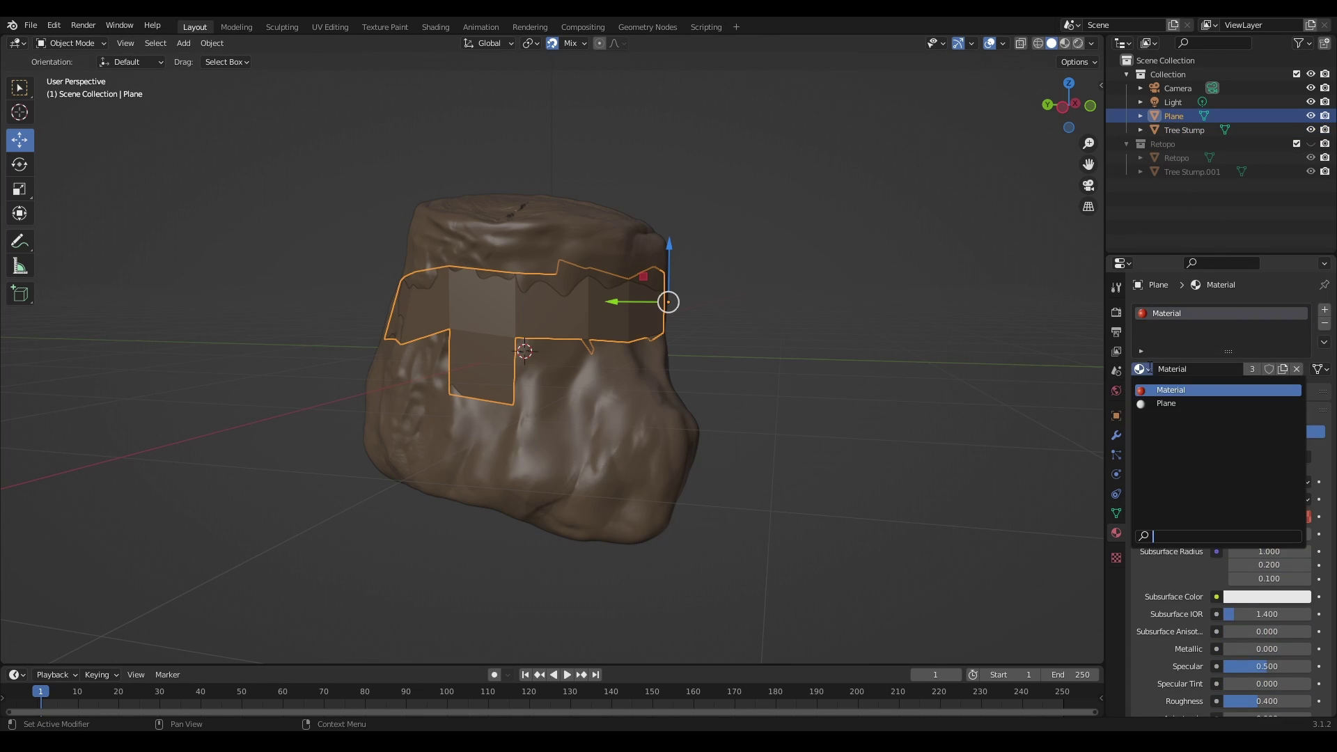
pyautogui.click(1175, 409)
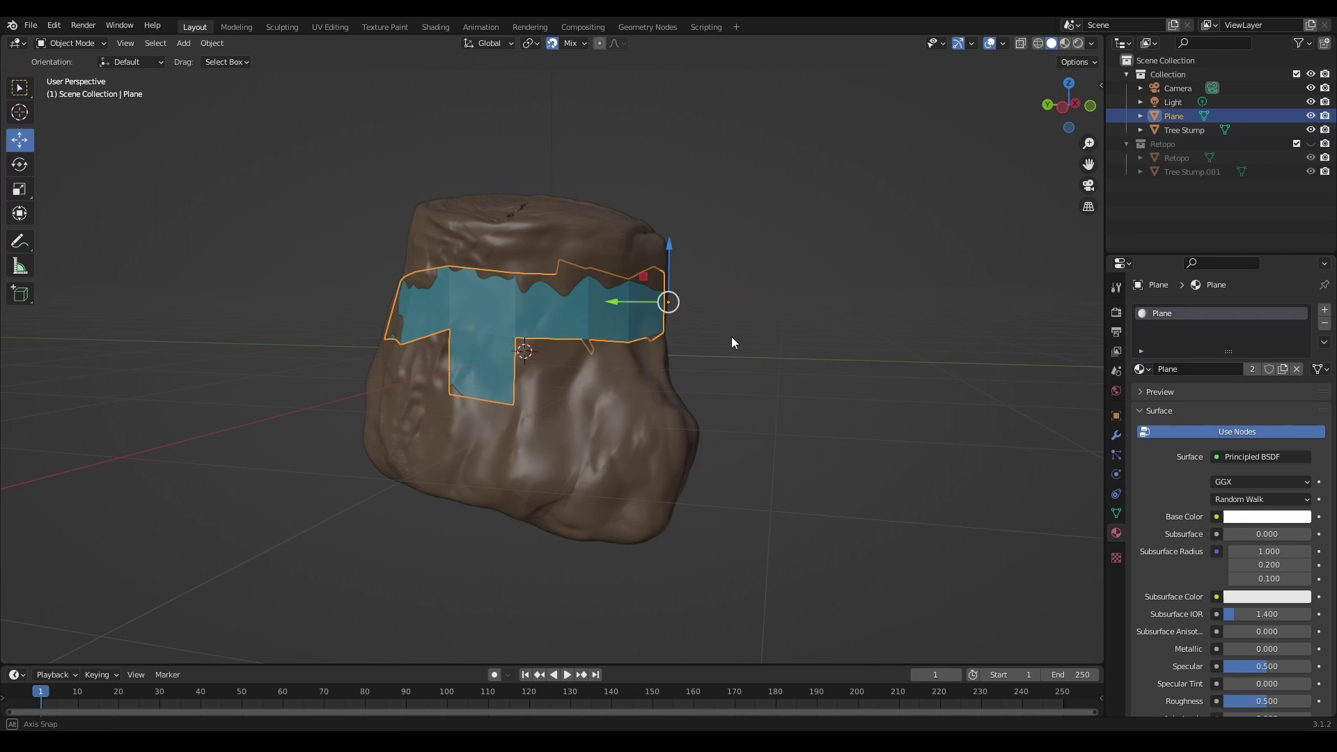
pyautogui.moveTo(619, 314); pyautogui.dragTo(415, 329, button='middle')
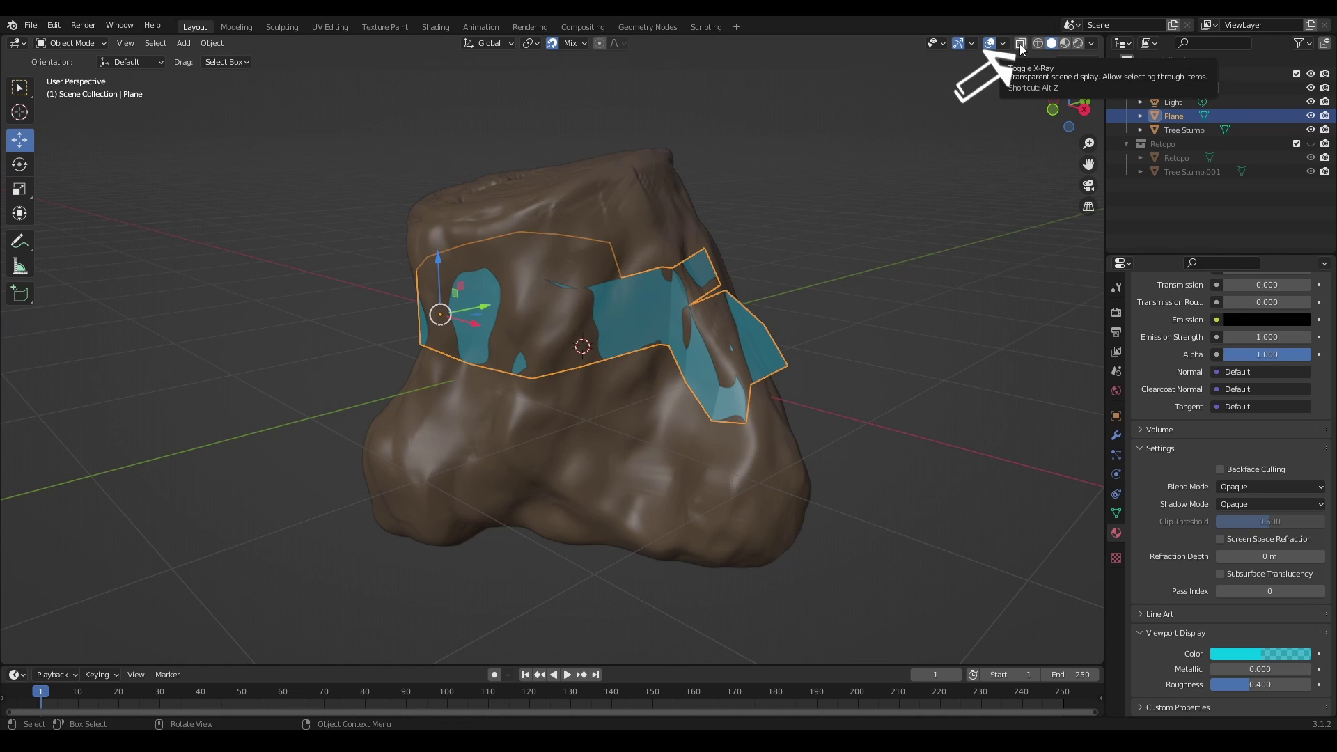
pyautogui.click(1021, 44)
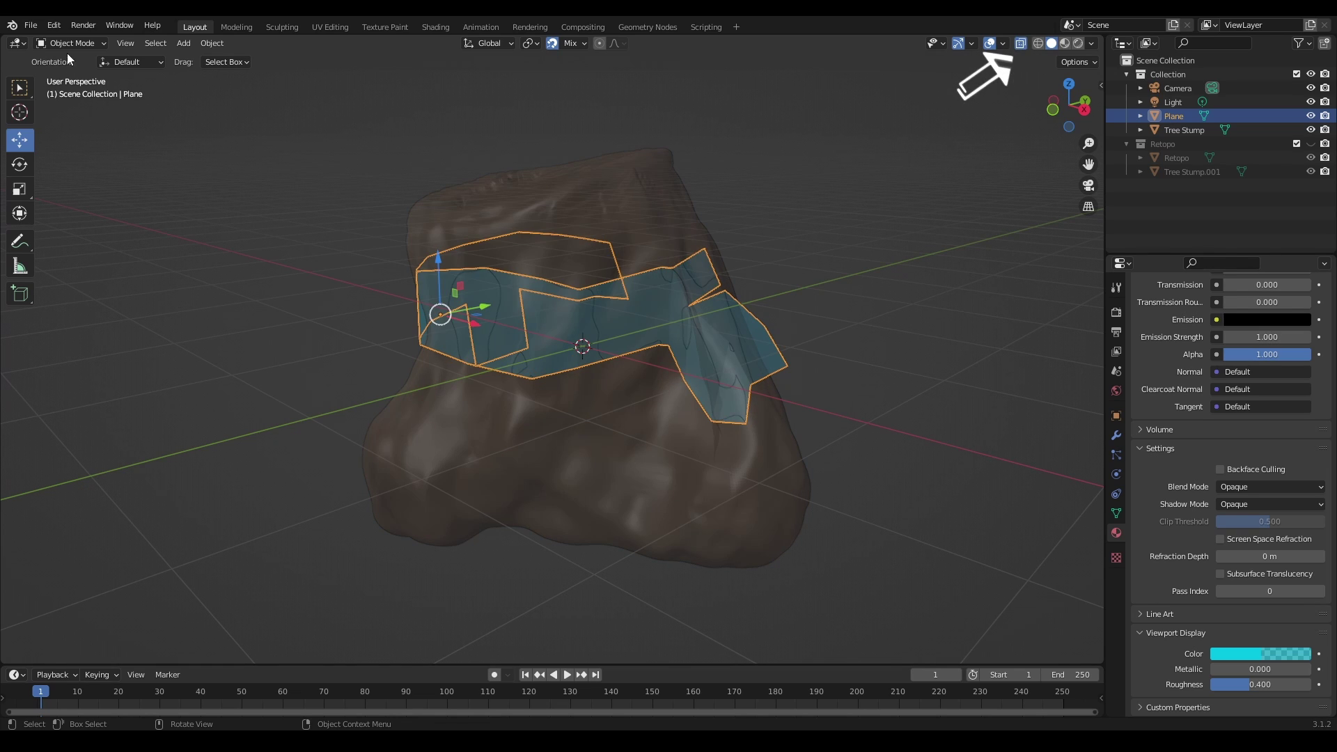
pyautogui.press('Tab')
pyautogui.moveTo(656, 305)
pyautogui.mouseDown(button='middle')
pyautogui.moveTo(597, 335)
pyautogui.moveTo(596, 307)
pyautogui.mouseUp(button='middle')
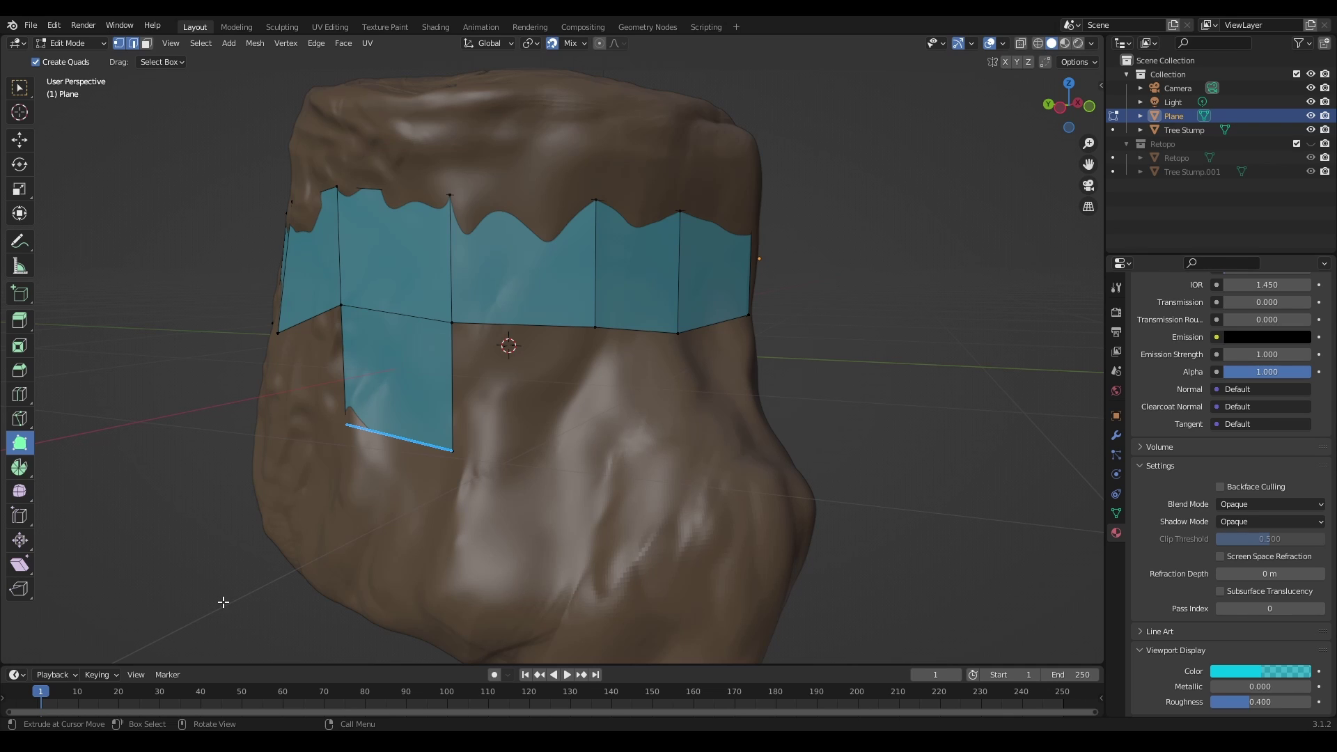
# Try extruding a face from the band's edge, then cancel the unwanted extrusion.
pyautogui.keyDown('ctrl'); pyautogui.click(470, 397); pyautogui.keyUp('ctrl')
pyautogui.moveTo(470, 398); pyautogui.dragTo(473, 386, button='middle')
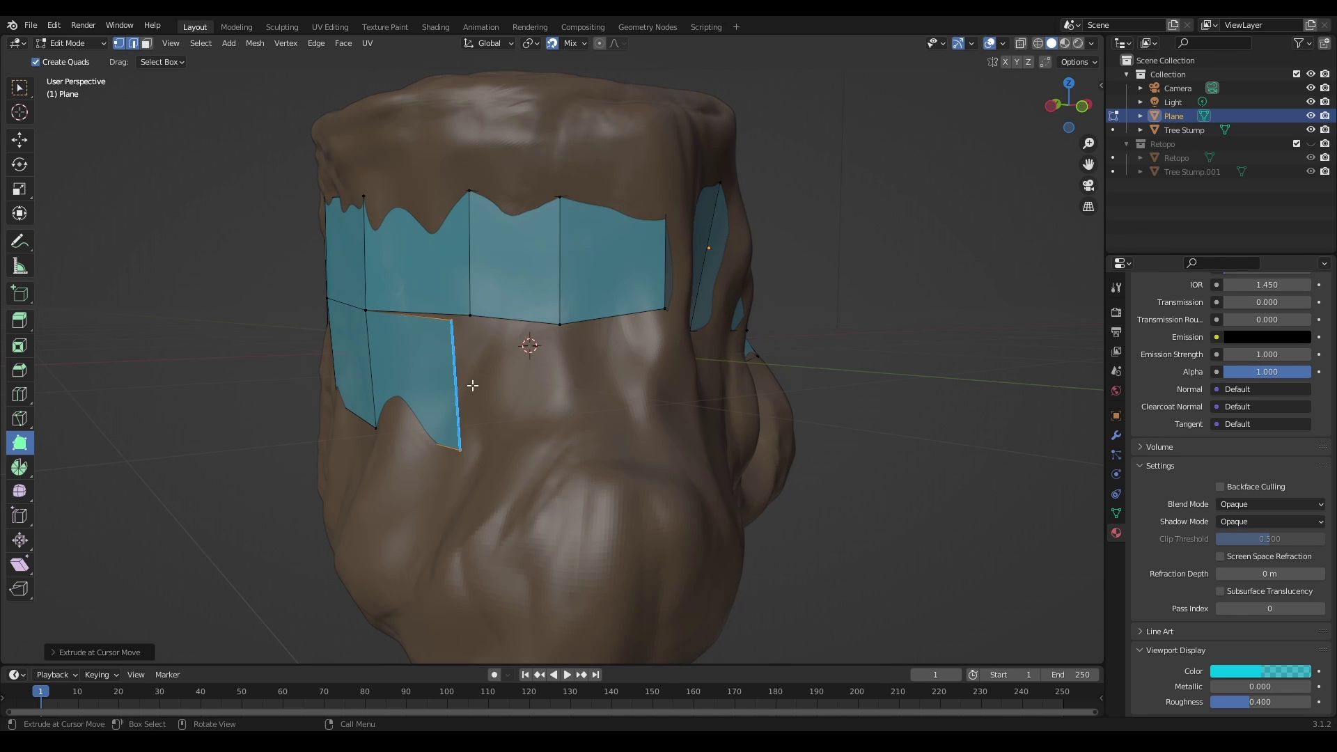
pyautogui.moveTo(473, 386); pyautogui.dragTo(565, 459)
pyautogui.press('Escape')
pyautogui.moveTo(565, 460)
pyautogui.mouseDown(button='middle')
pyautogui.moveTo(601, 454)
pyautogui.moveTo(408, 433)
pyautogui.moveTo(434, 439)
pyautogui.mouseUp(button='middle')
# Extrude a lower face from the right edge and merge its corner onto the band above.
pyautogui.moveTo(433, 439); pyautogui.dragTo(530, 416)
pyautogui.moveTo(526, 564); pyautogui.dragTo(528, 491)
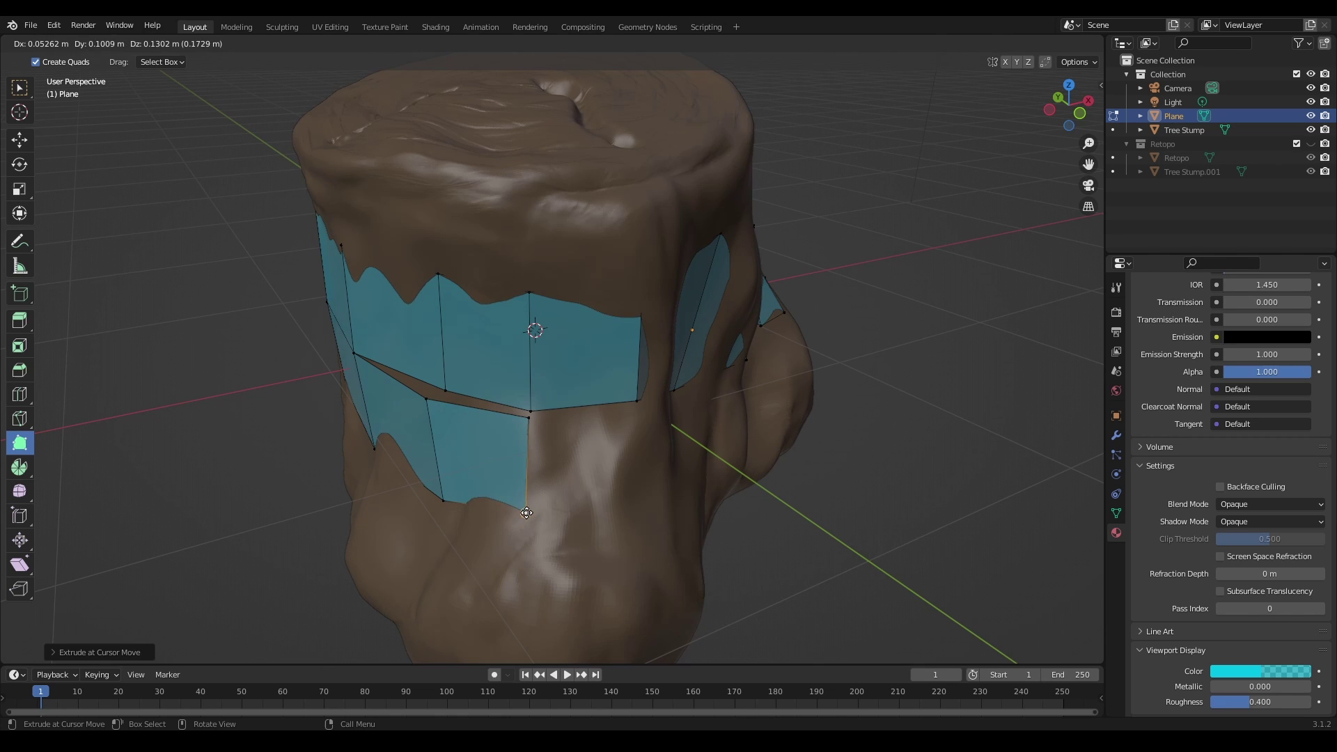
pyautogui.moveTo(528, 491)
pyautogui.mouseDown(button='middle')
pyautogui.moveTo(501, 525)
pyautogui.moveTo(483, 517)
pyautogui.mouseUp(button='middle')
pyautogui.moveTo(493, 422); pyautogui.dragTo(502, 413)
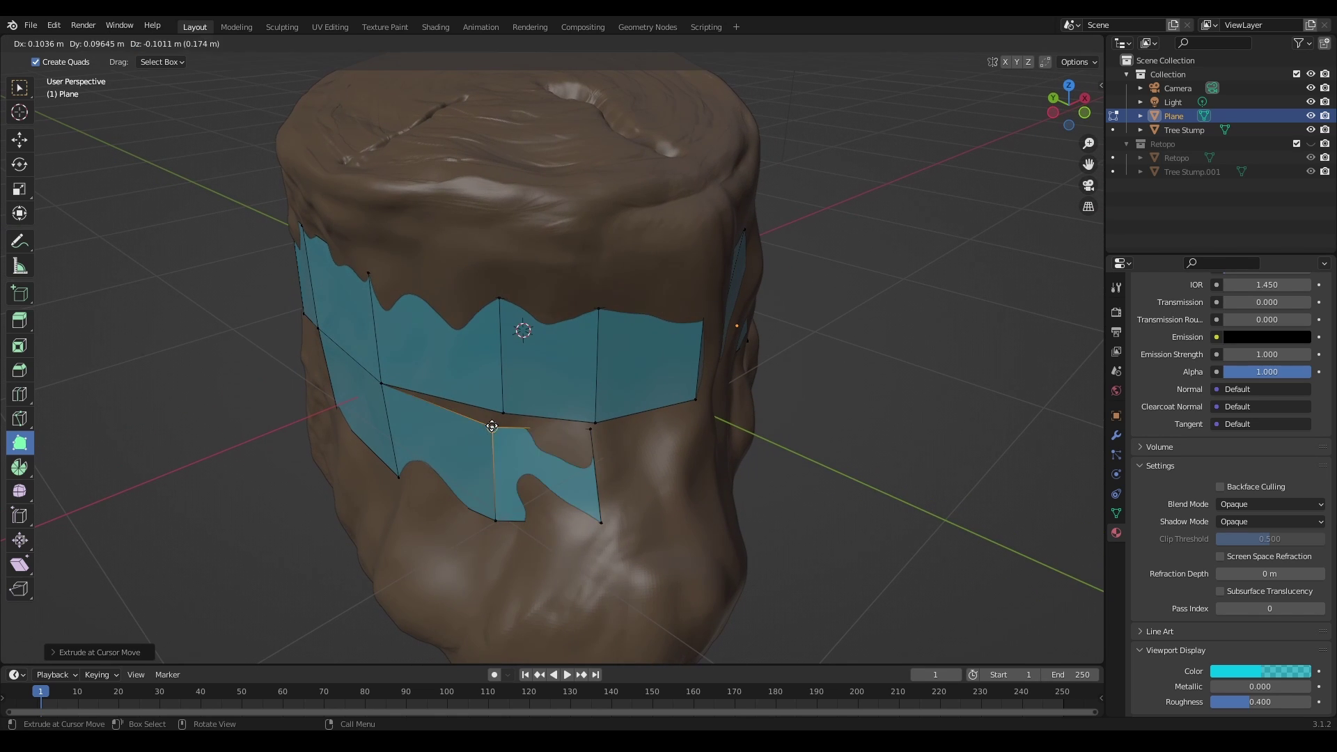
pyautogui.moveTo(607, 454); pyautogui.dragTo(523, 345, button='middle')
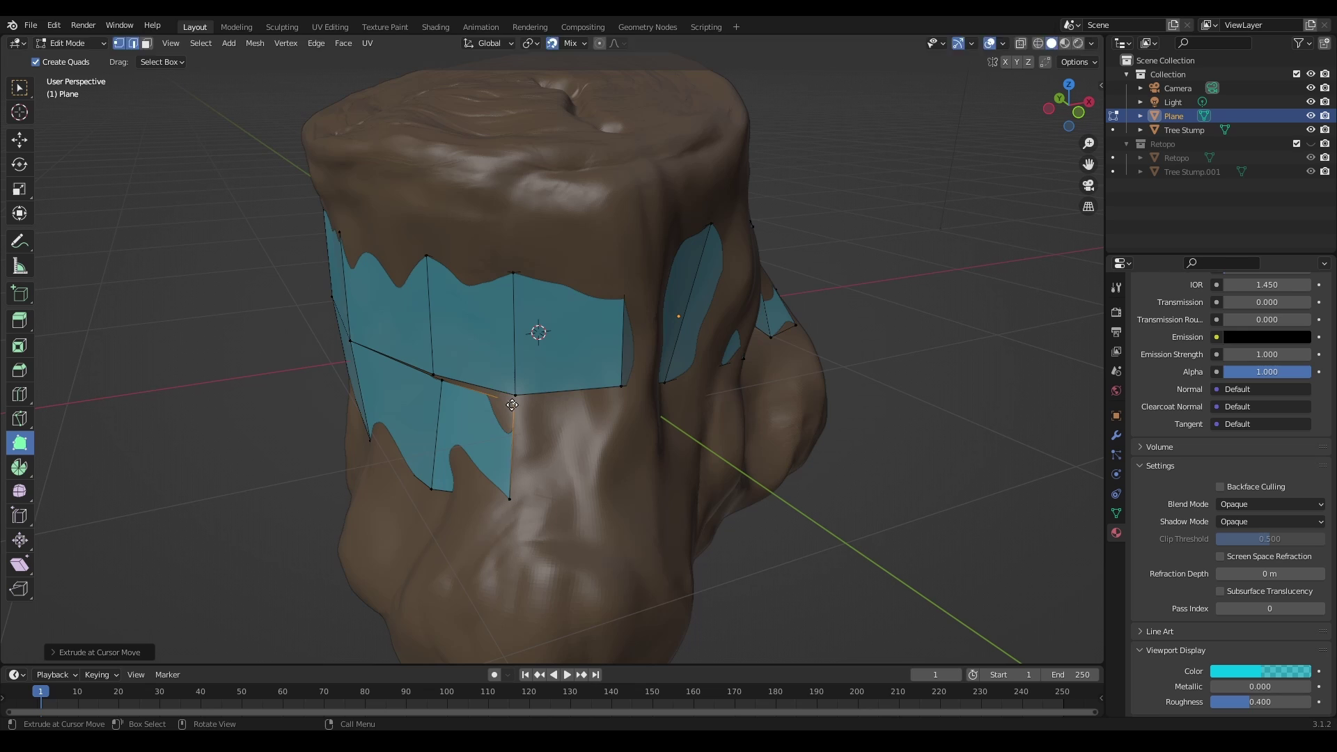
pyautogui.press('g')
pyautogui.click(522, 345)
pyautogui.scroll(5, 522, 345)
pyautogui.click(20, 445)
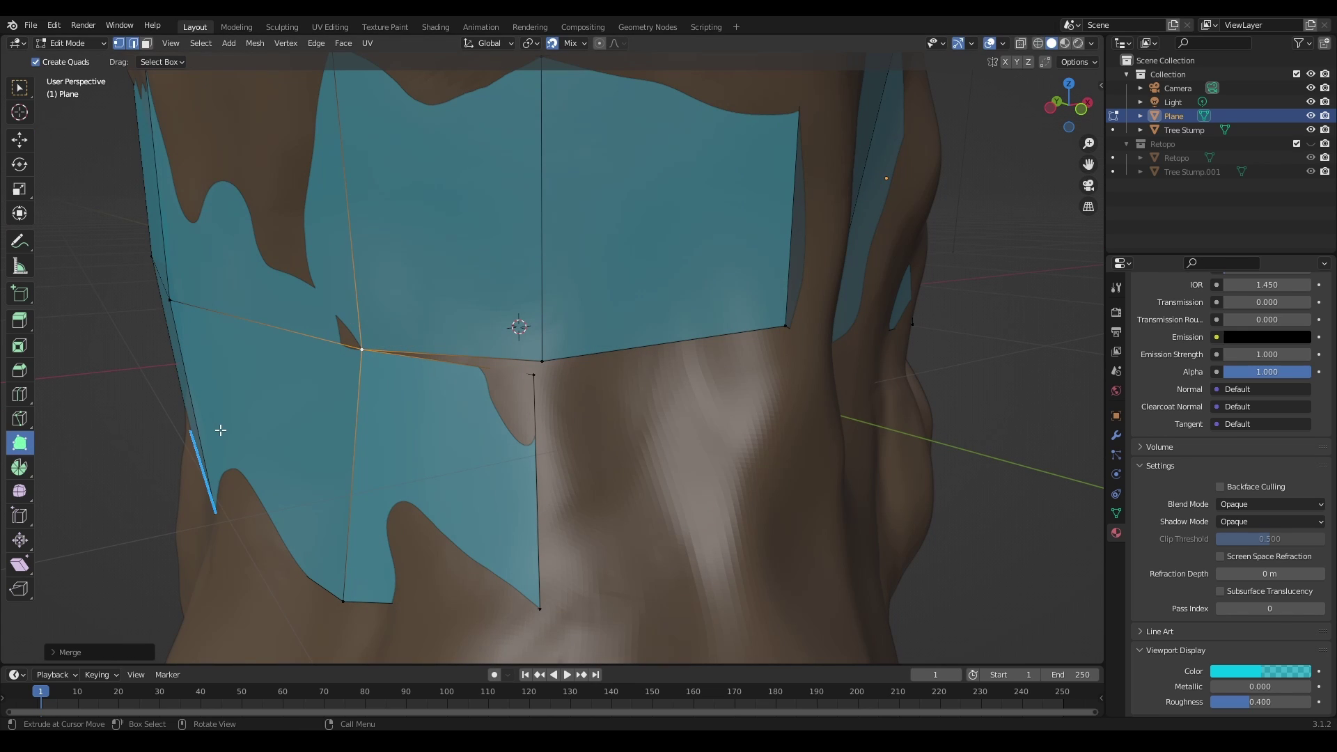
# In the sidebar Tool tab, turn on Auto Merge and raise its threshold from 0.001 m to 0.1 m.
pyautogui.click(1100, 88)
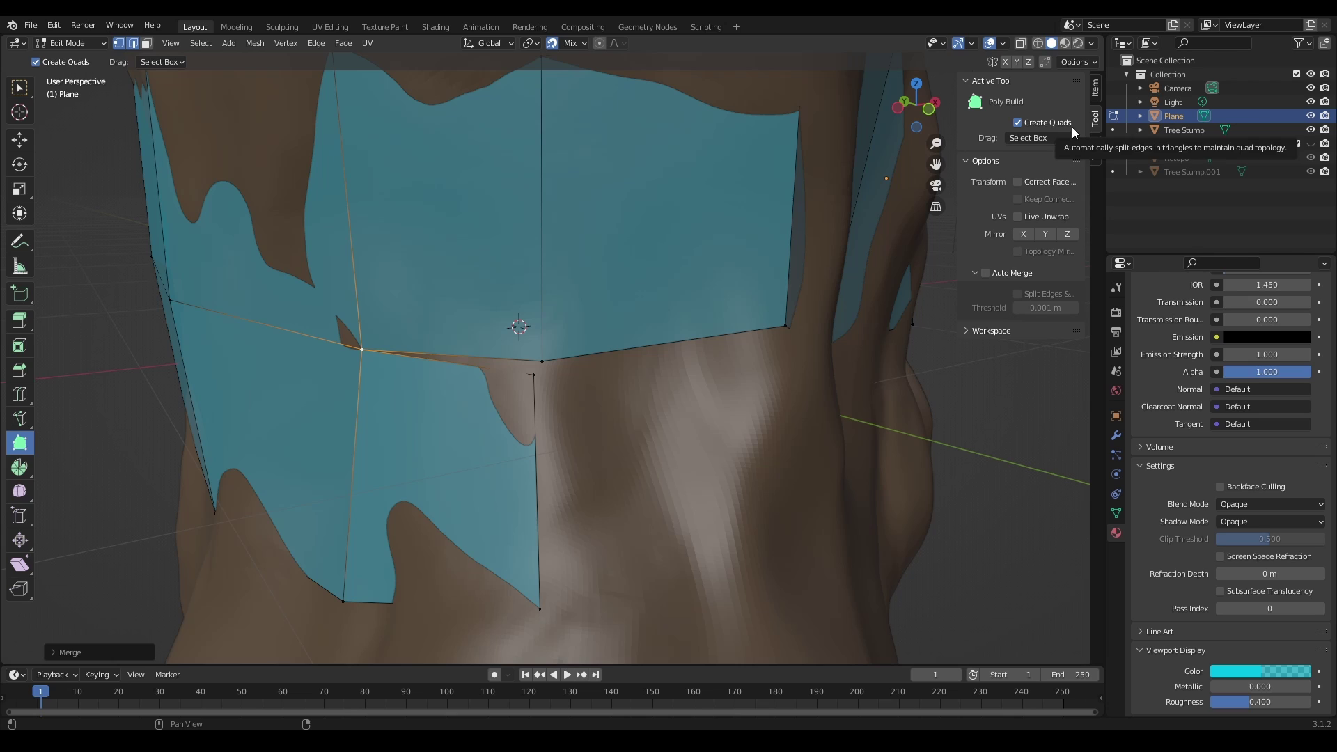
pyautogui.click(987, 274)
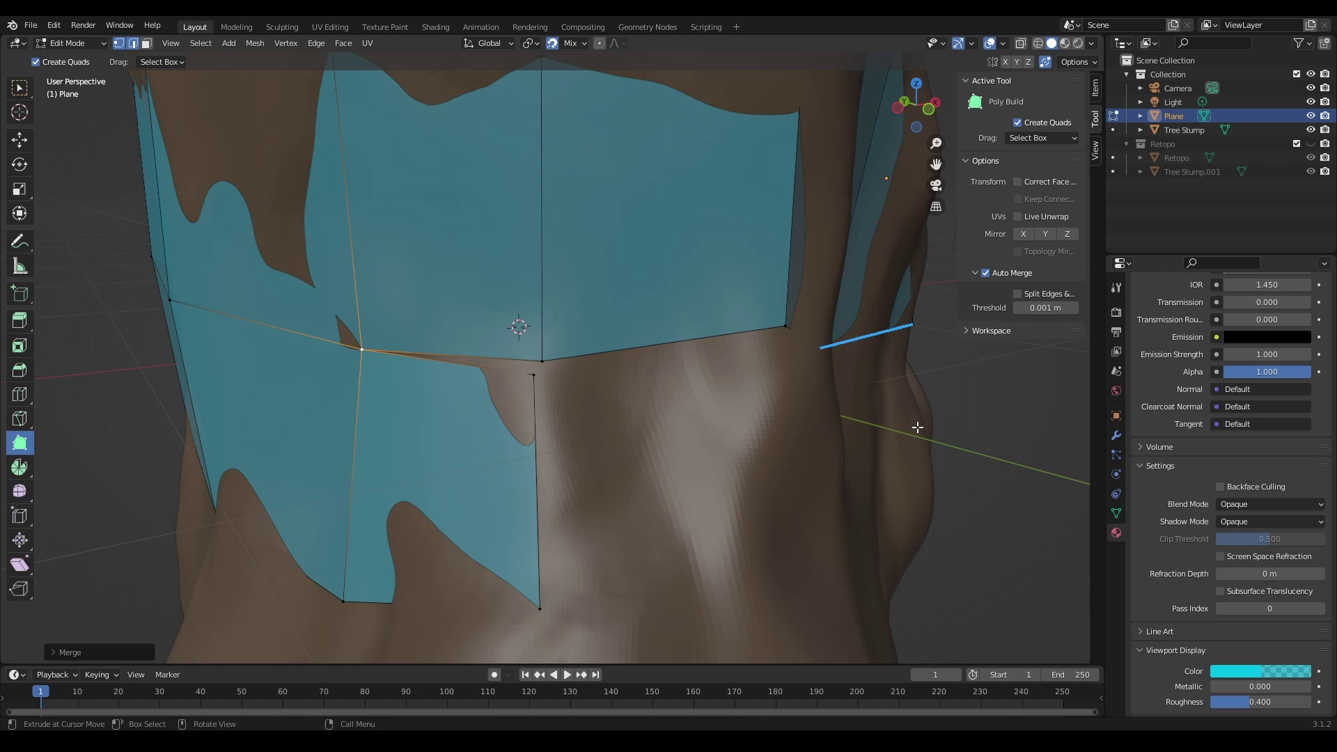
pyautogui.doubleClick(1053, 308)
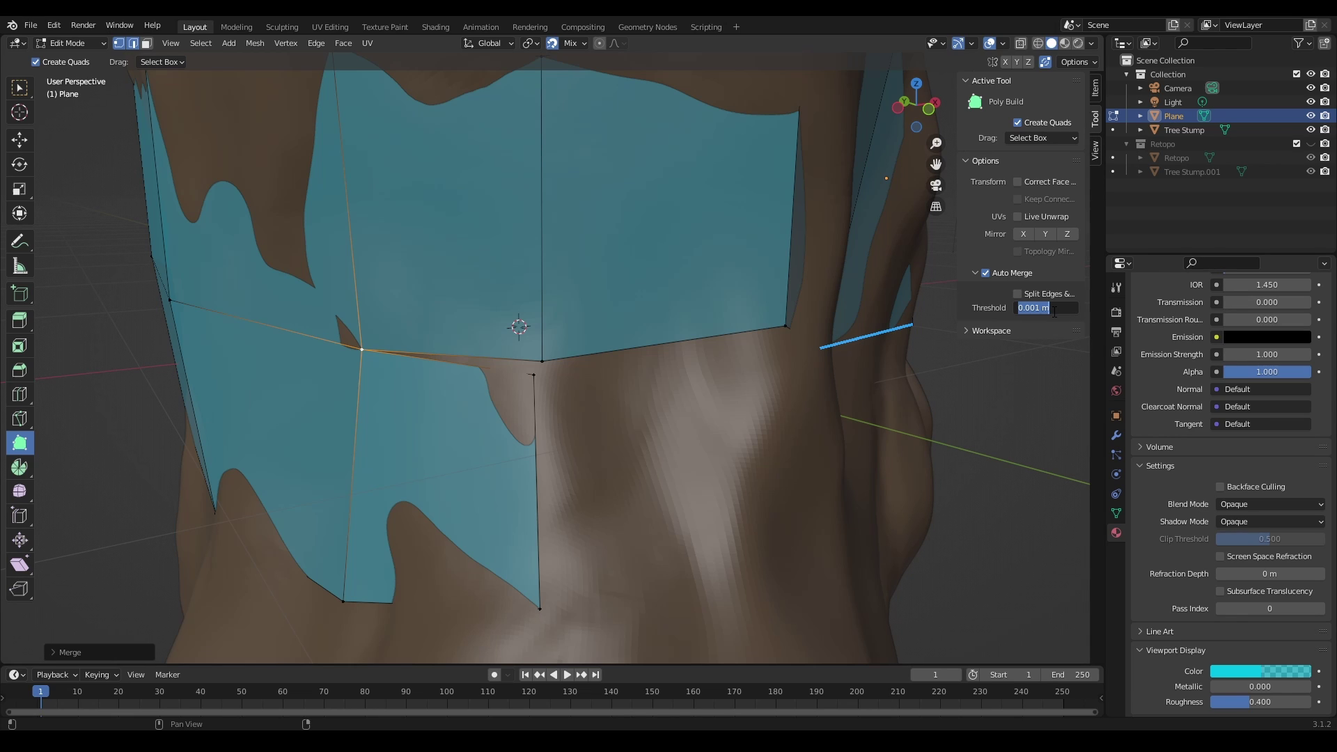
pyautogui.write('0.1')
pyautogui.press('Return')
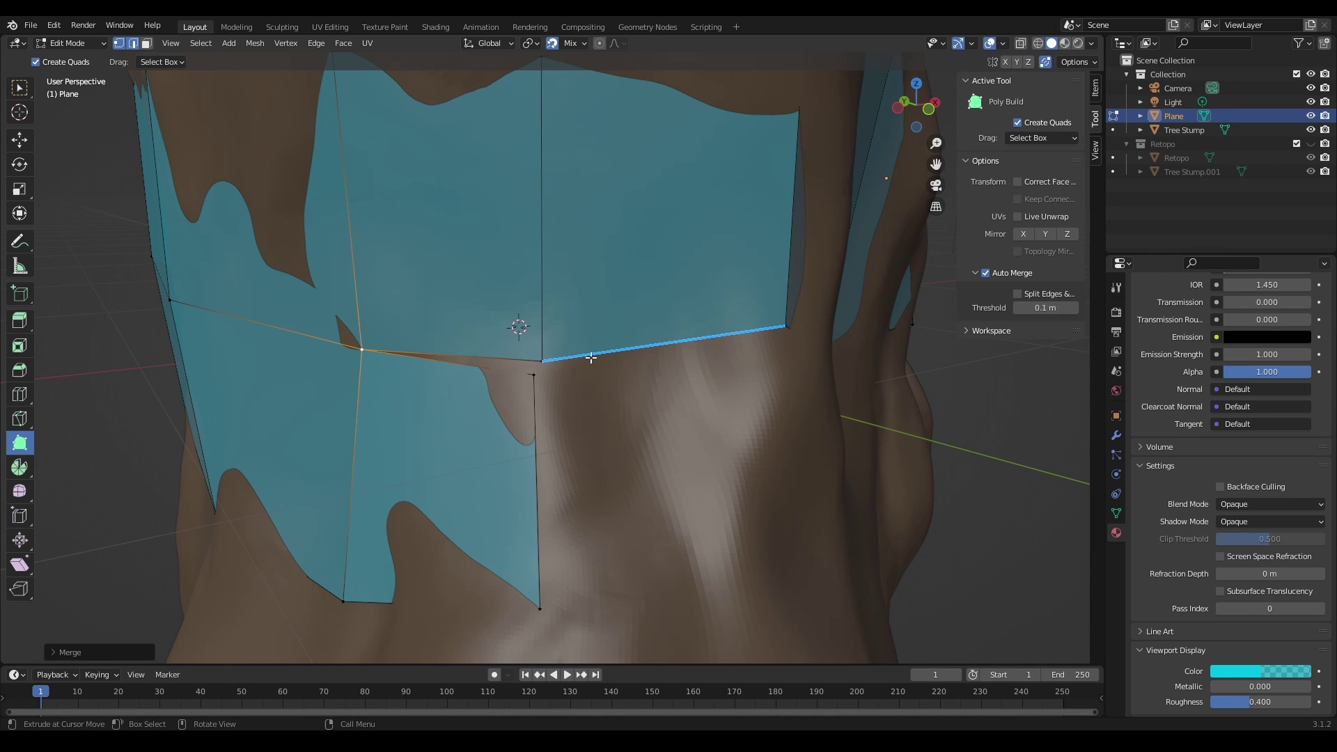
# Join two band vertices with a new edge and add faces covering the stump's right side.
pyautogui.moveTo(624, 359)
pyautogui.mouseDown(button='middle')
pyautogui.moveTo(595, 344)
pyautogui.moveTo(581, 360)
pyautogui.mouseUp(button='middle')
pyautogui.scroll(4, 495, 383)
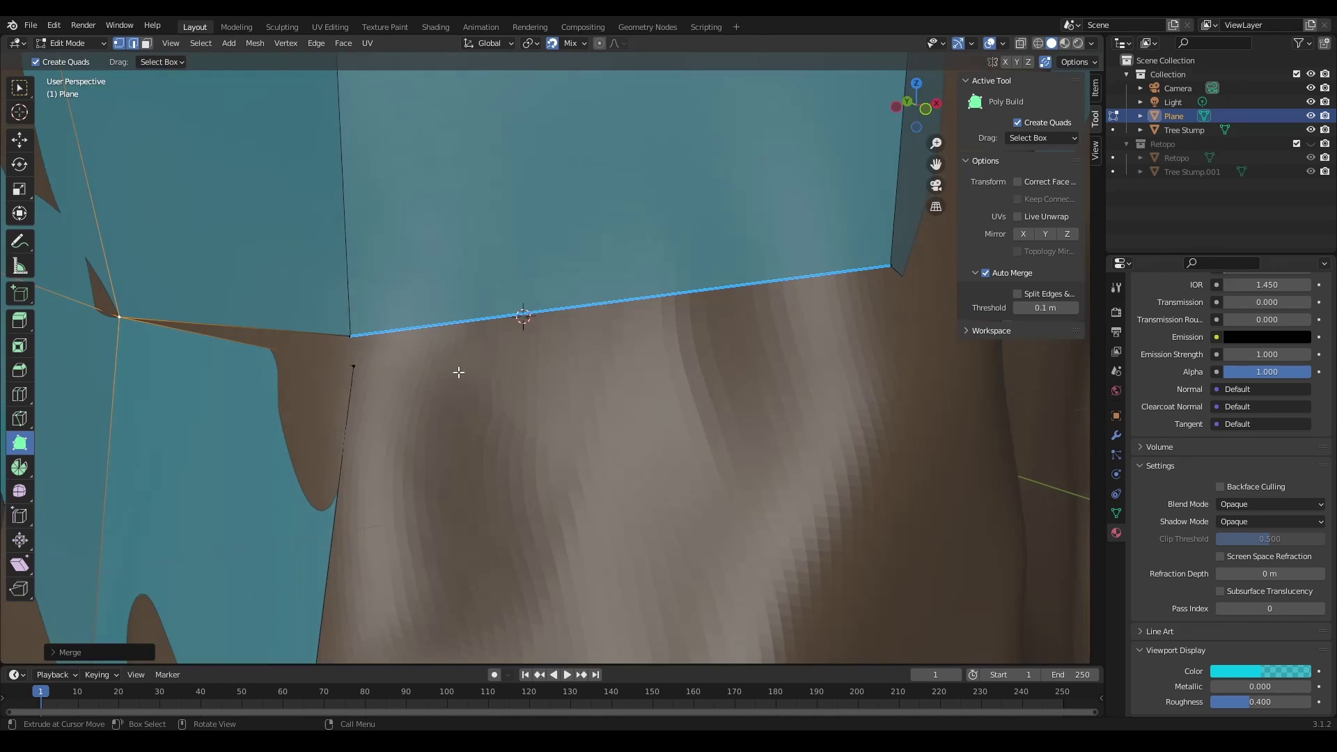
pyautogui.keyDown('ctrl'); pyautogui.click(349, 338); pyautogui.keyUp('ctrl')
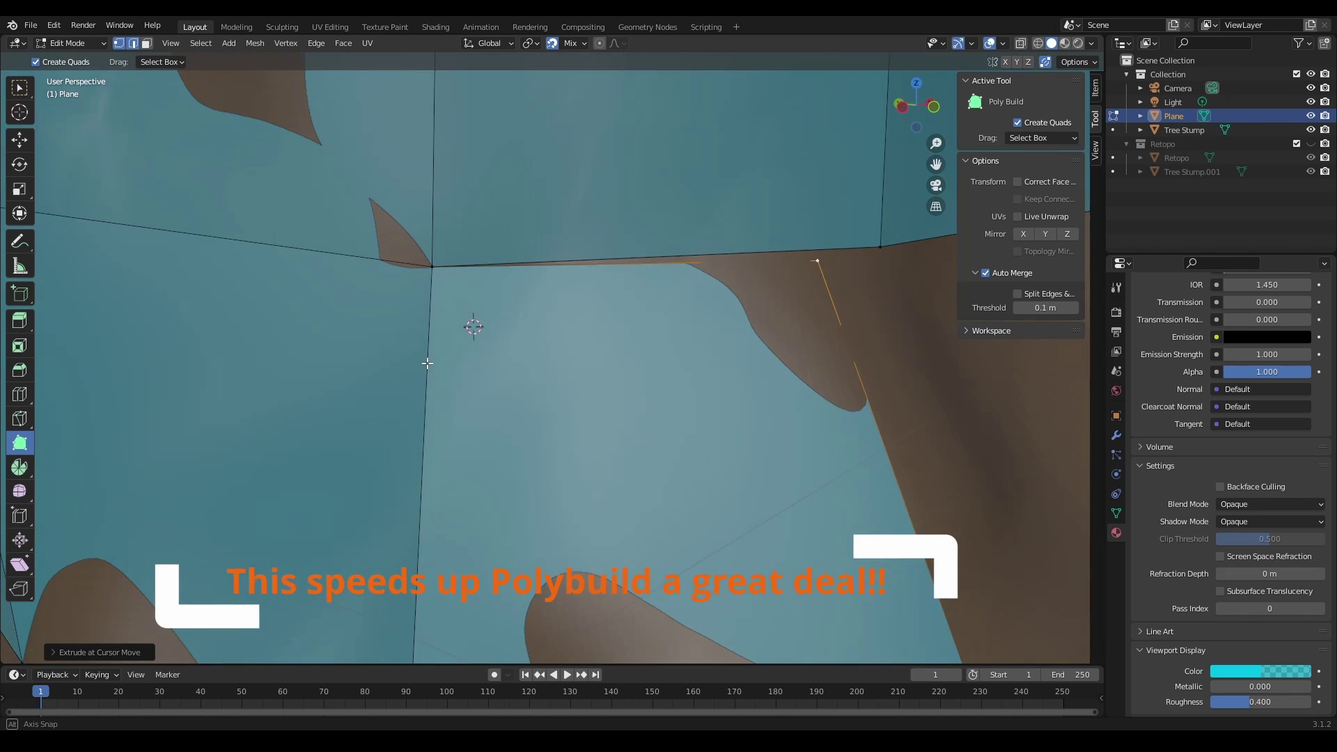
pyautogui.keyDown('ctrl'); pyautogui.click(860, 240); pyautogui.keyUp('ctrl')
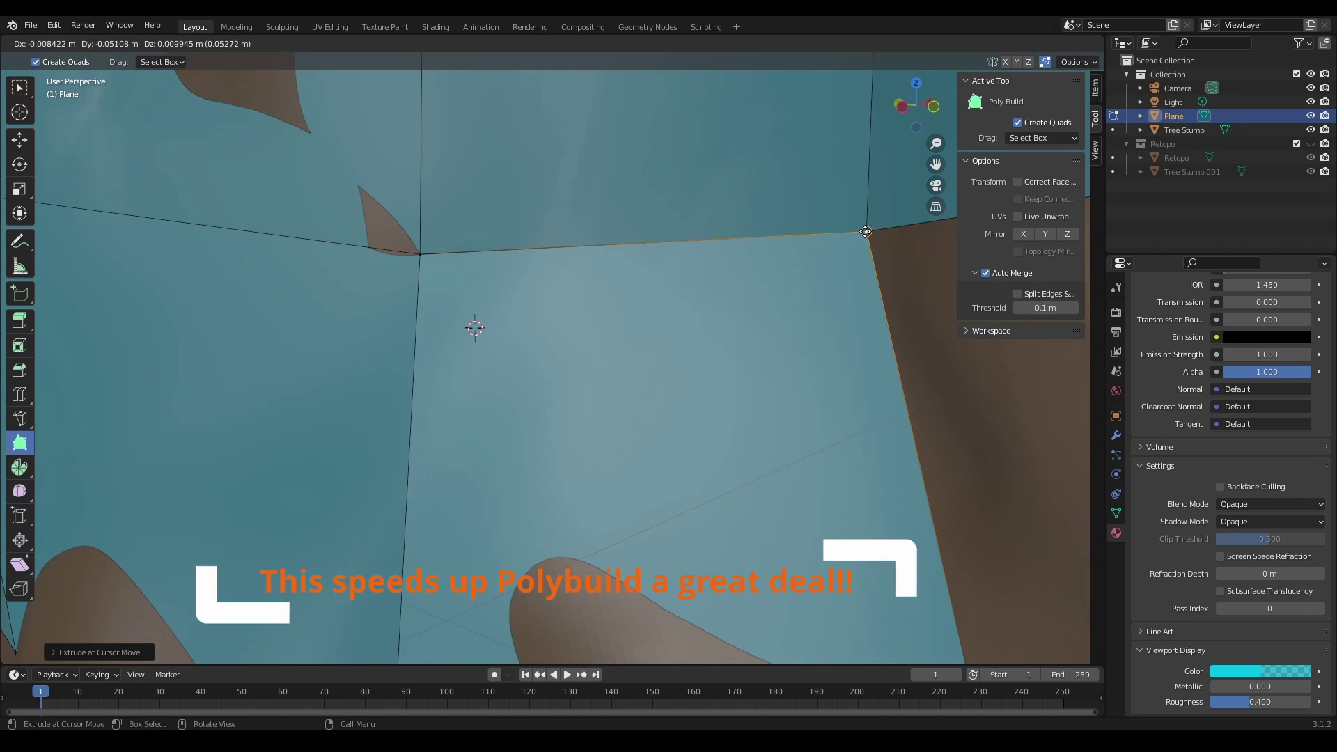
pyautogui.keyDown('ctrl'); pyautogui.click(905, 334); pyautogui.keyUp('ctrl')
pyautogui.scroll(-5, 631, 317)
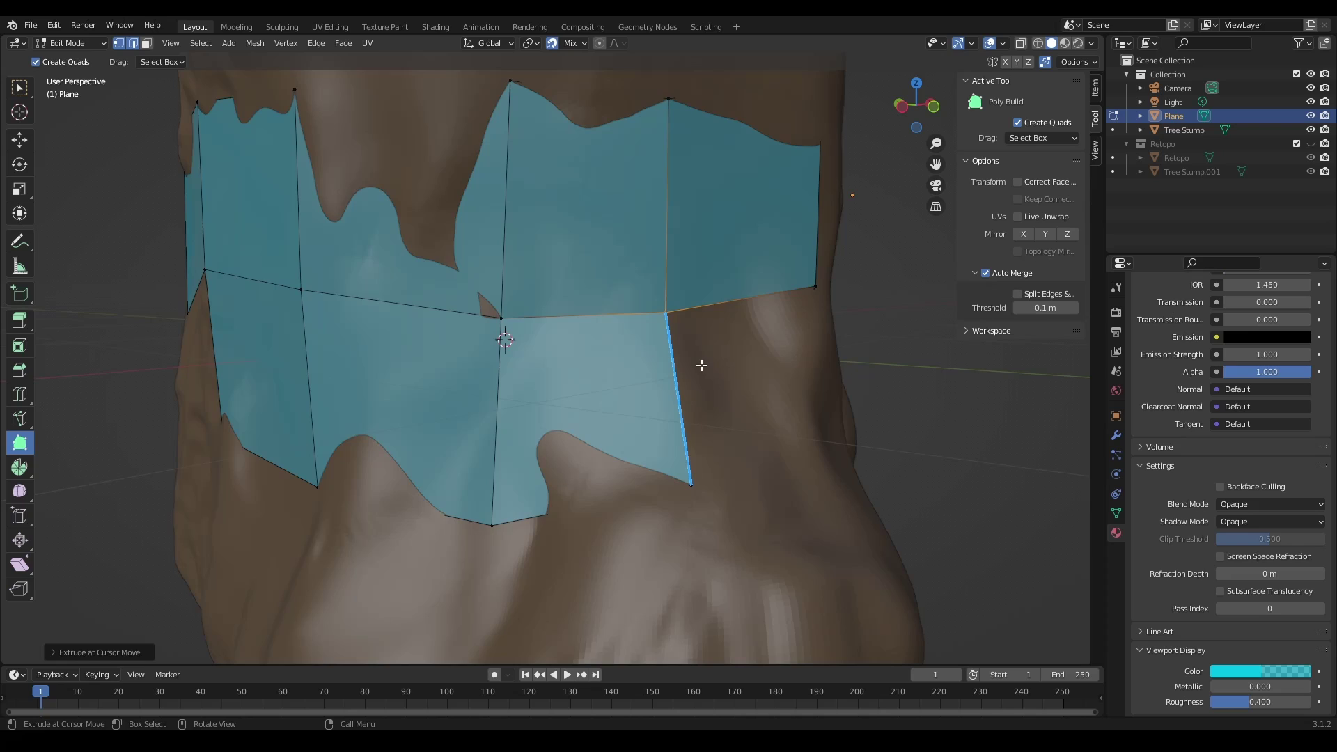
# Ctrl-drag band edges to extrude new quads down the stump, then zoom out to the whole stump.
pyautogui.moveTo(701, 365); pyautogui.dragTo(657, 373, button='middle')
pyautogui.moveTo(514, 407); pyautogui.dragTo(681, 332)
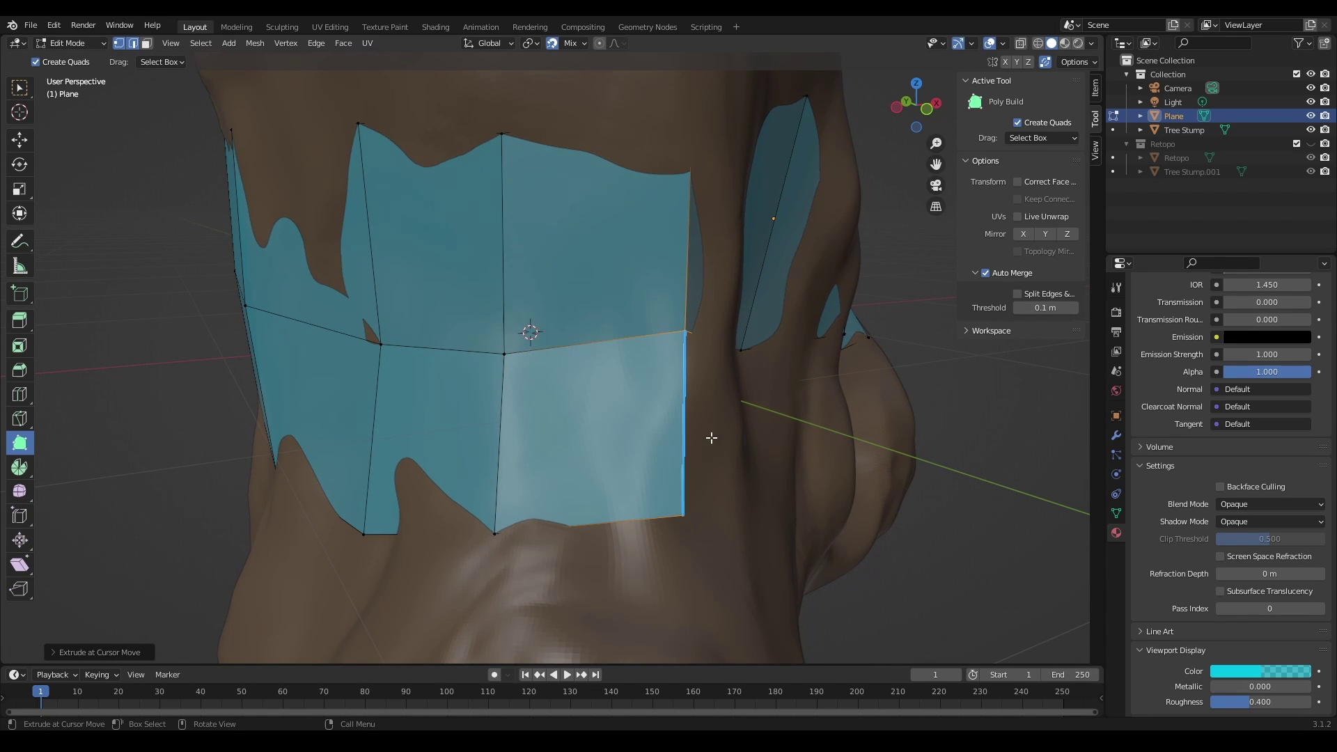
pyautogui.moveTo(710, 440); pyautogui.dragTo(413, 359, button='middle')
pyautogui.moveTo(413, 360); pyautogui.dragTo(492, 489)
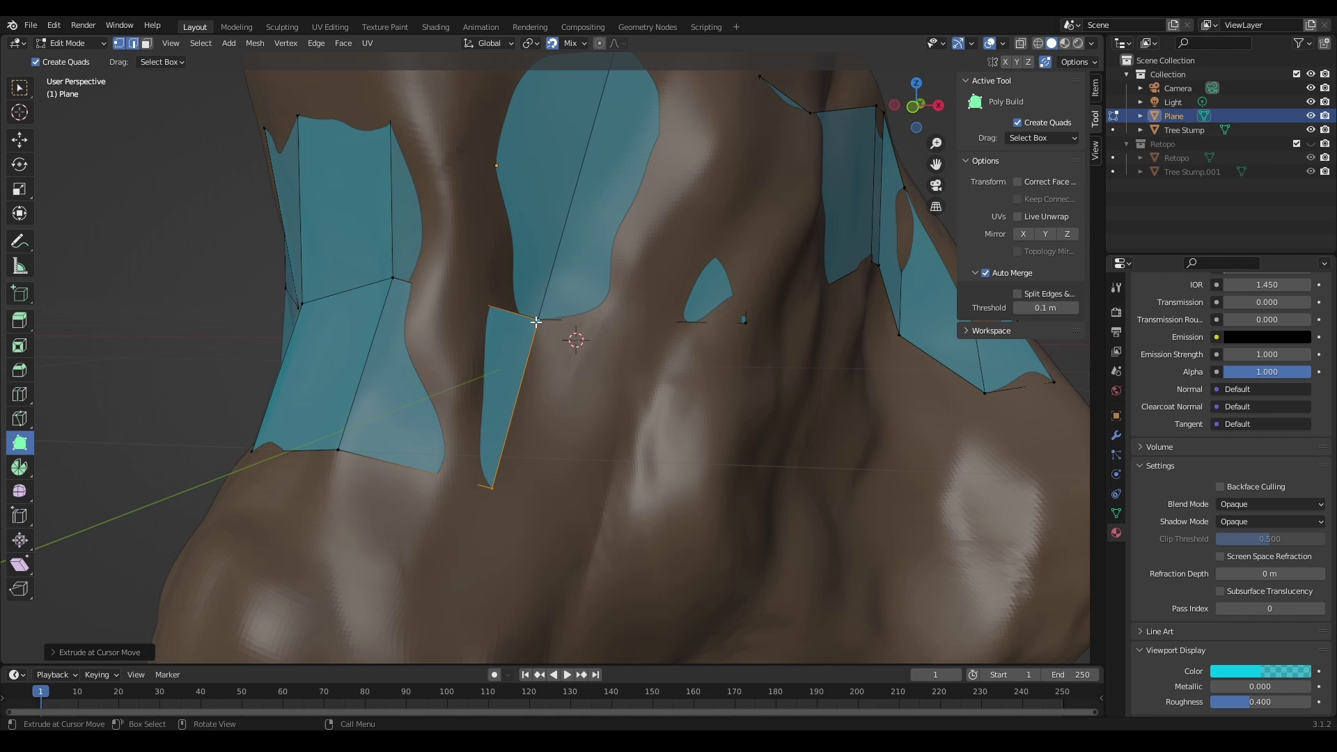
pyautogui.moveTo(532, 319); pyautogui.dragTo(538, 319)
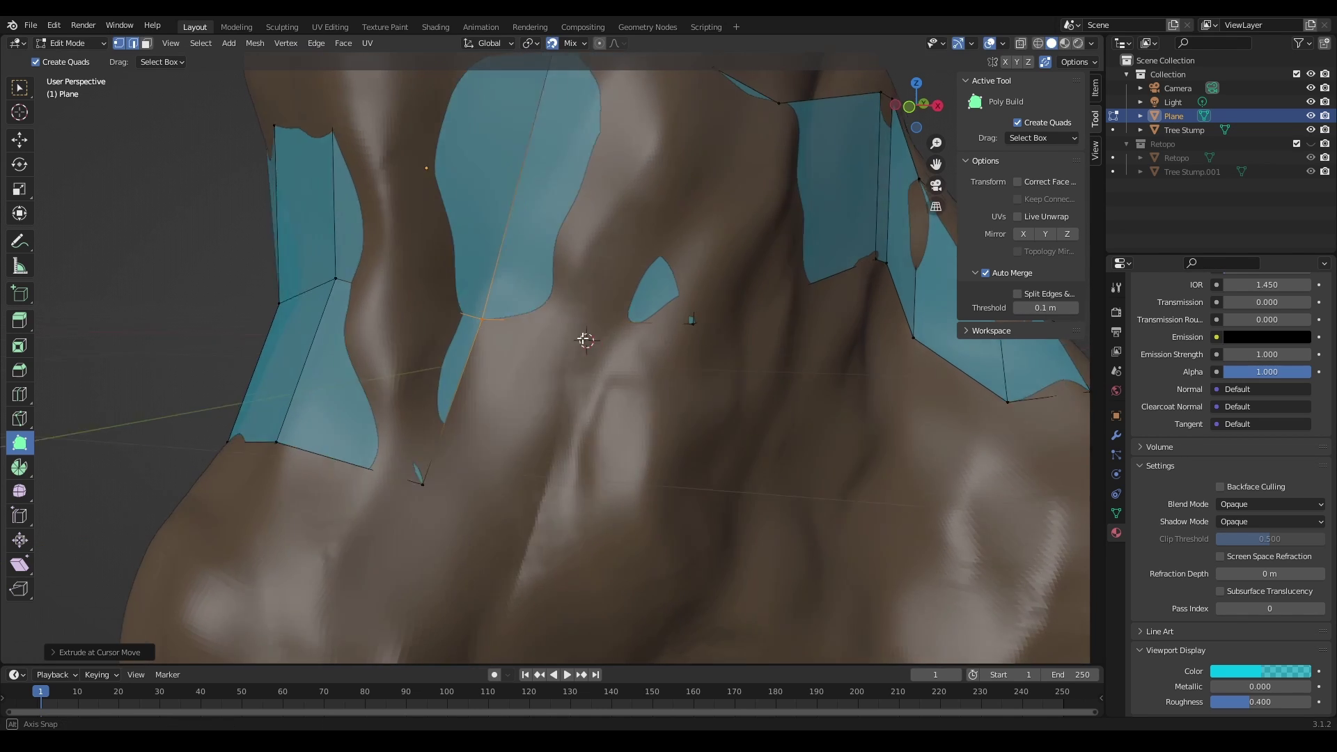
pyautogui.moveTo(538, 321); pyautogui.dragTo(431, 387, button='middle')
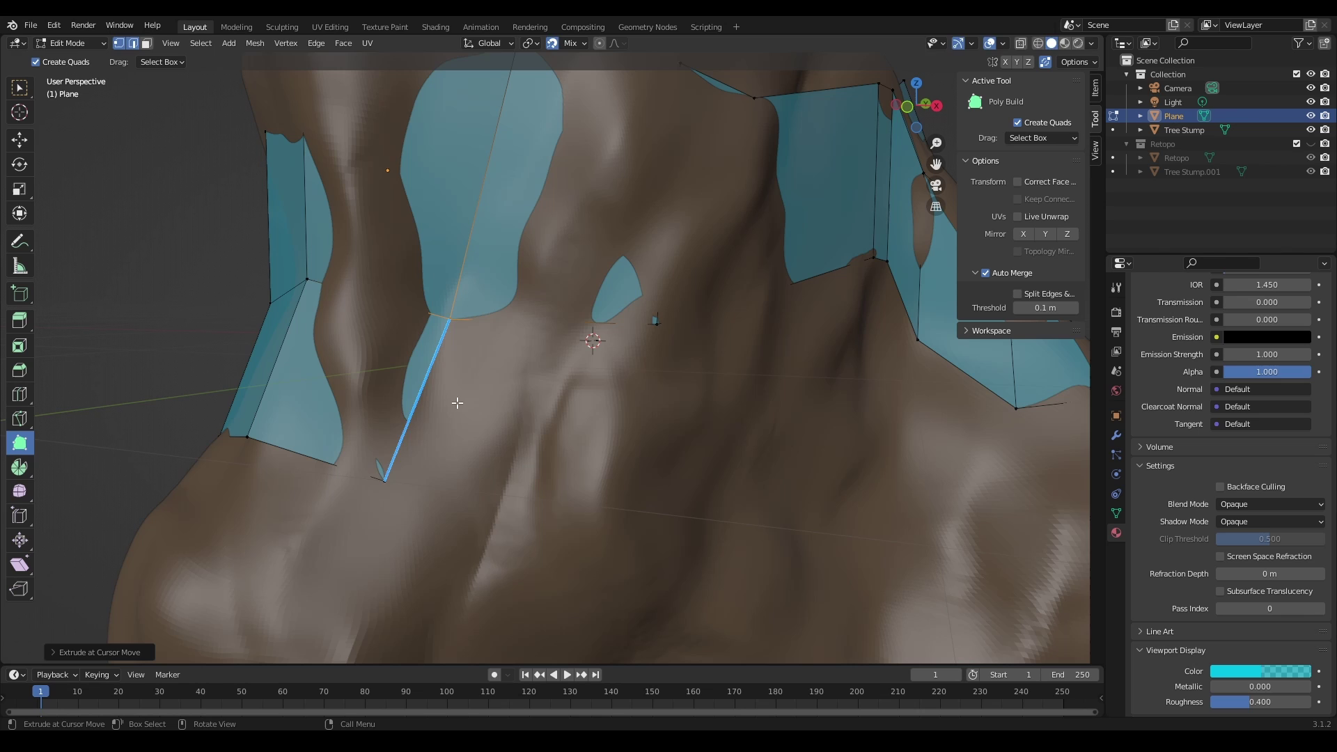
pyautogui.moveTo(432, 386); pyautogui.dragTo(570, 349)
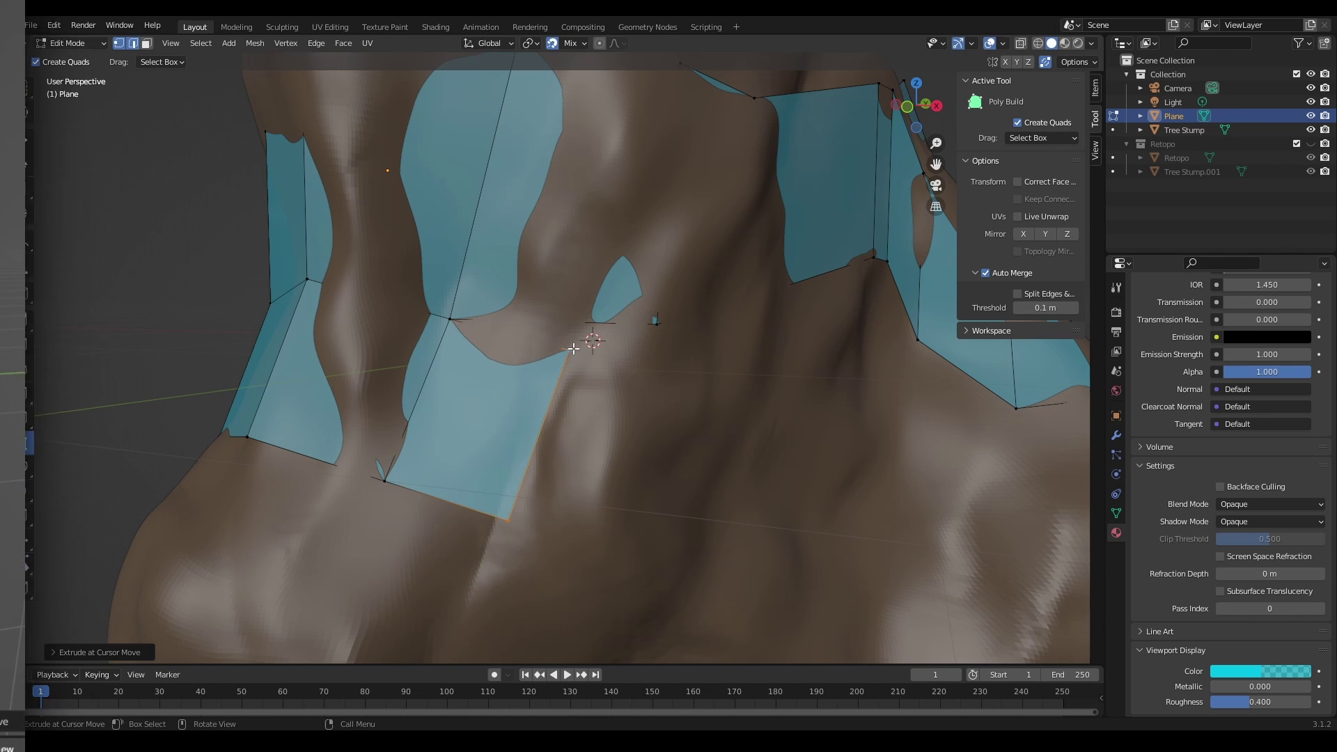
pyautogui.scroll(-8, 484, 469)
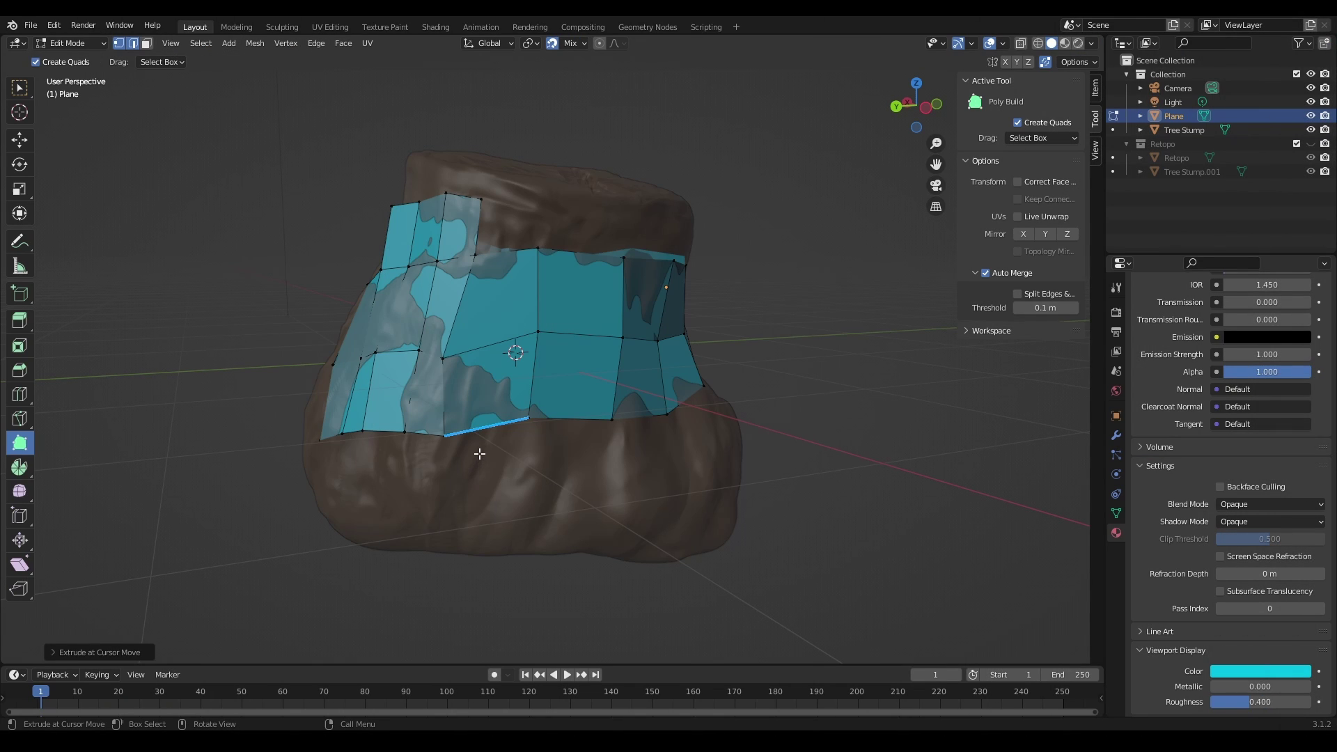
pyautogui.moveTo(479, 454)
pyautogui.mouseDown(button='middle')
pyautogui.moveTo(584, 467)
pyautogui.moveTo(216, 457)
pyautogui.moveTo(374, 454)
pyautogui.mouseUp(button='middle')
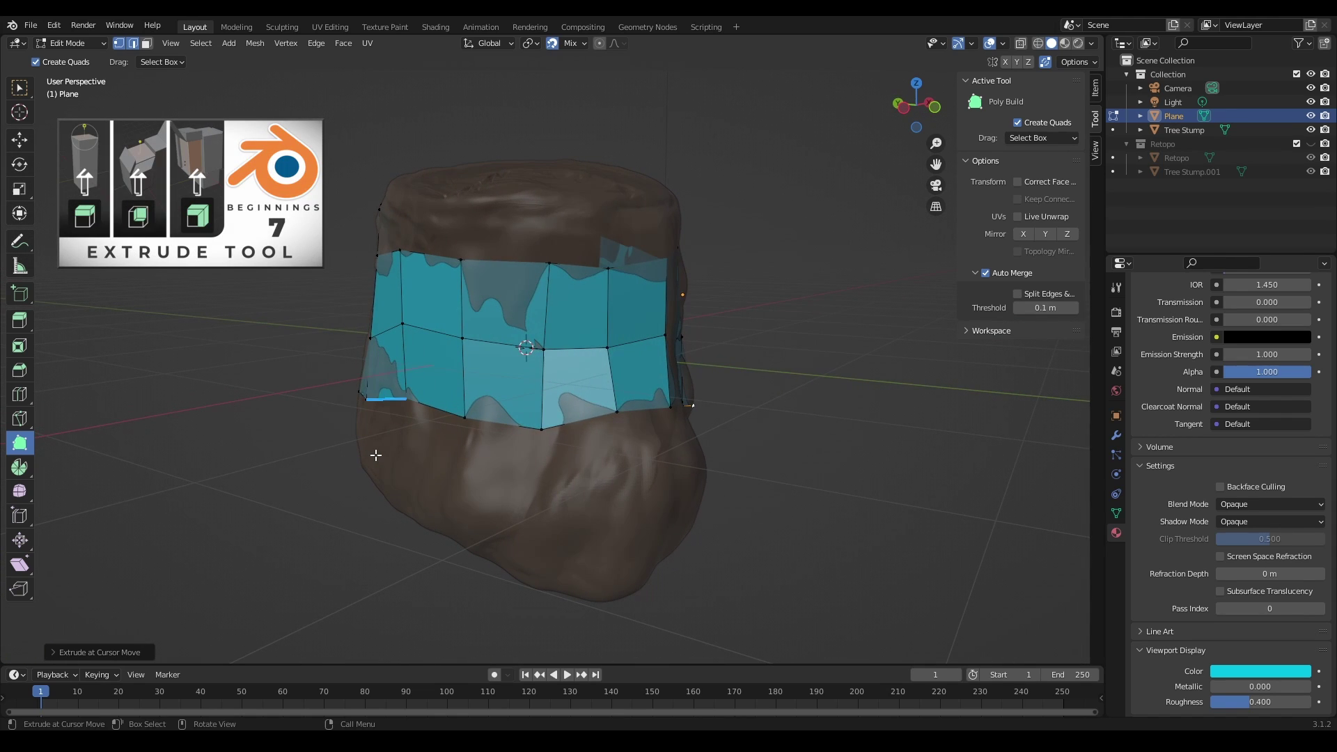
# Open the toolbar's Extrude variants flyout.
pyautogui.click(25, 323)
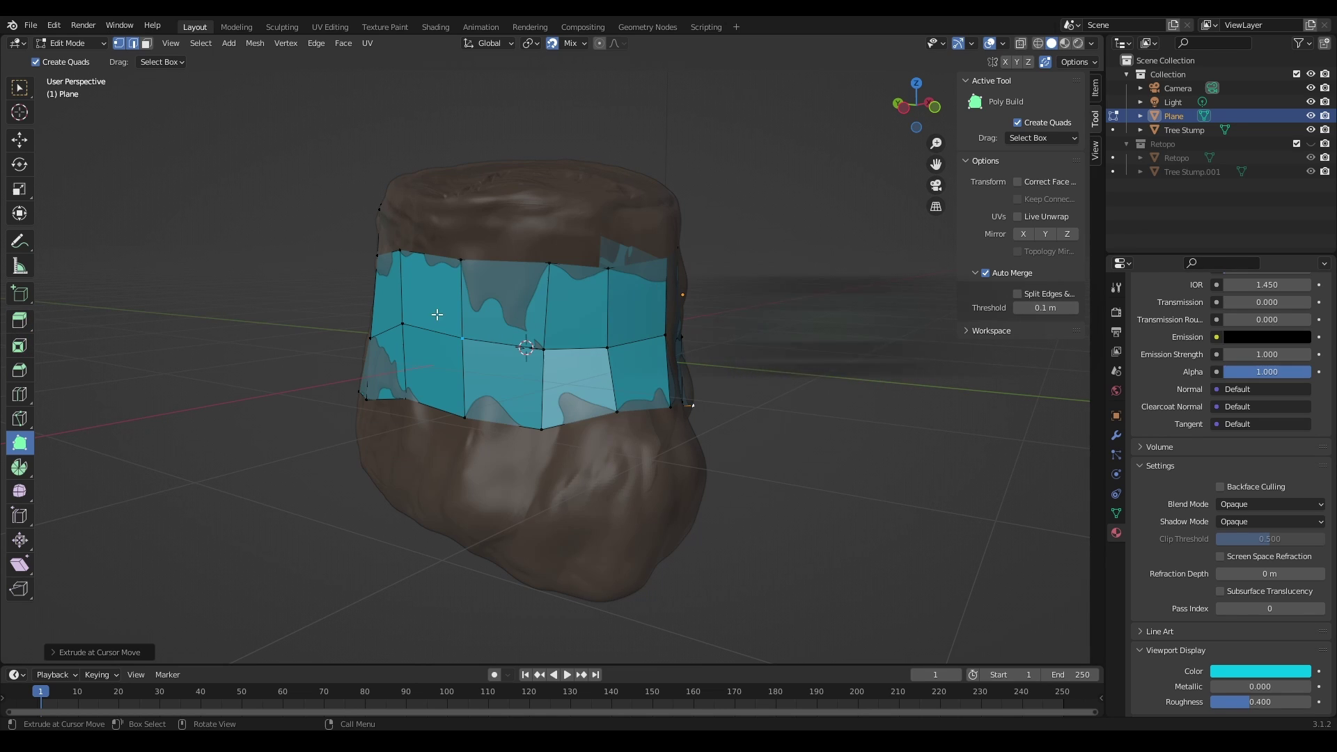
# Switch to Extrude To Cursor and extrude the selected edge into new lower faces.
pyautogui.click(23, 326)
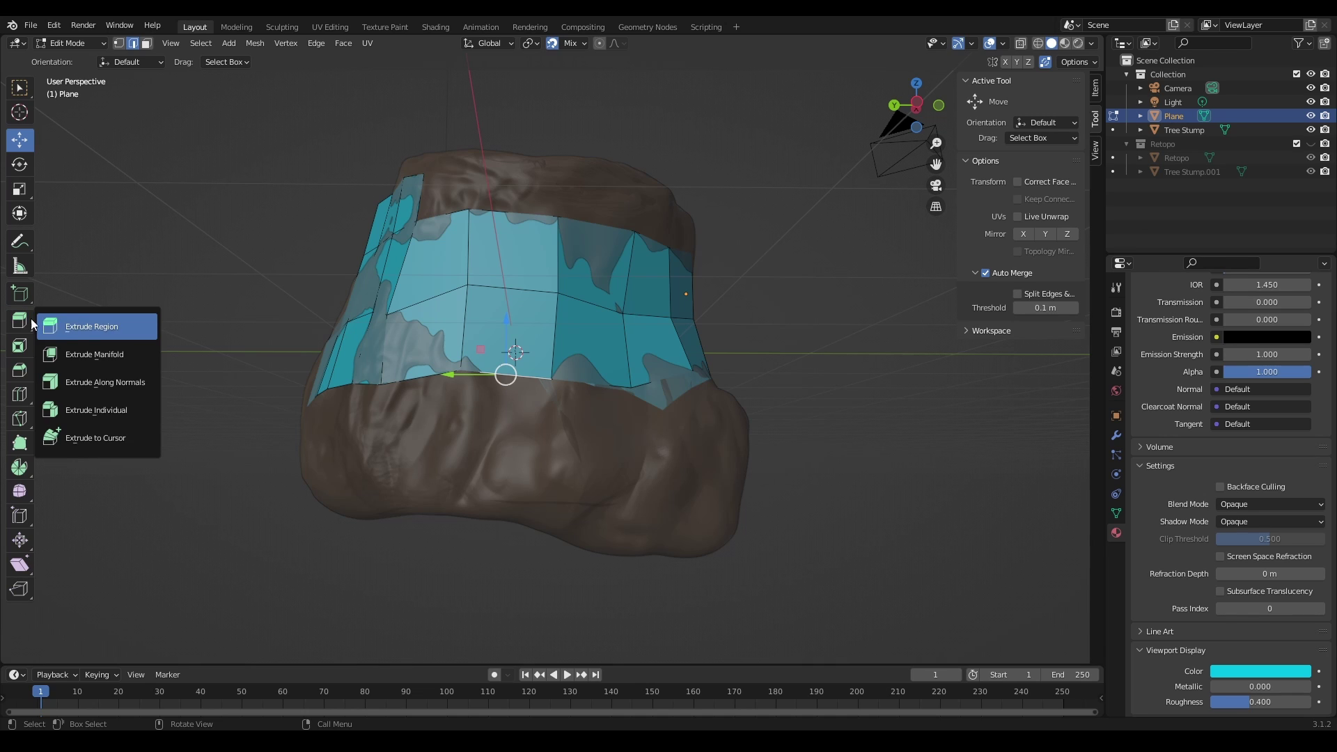
pyautogui.click(94, 439)
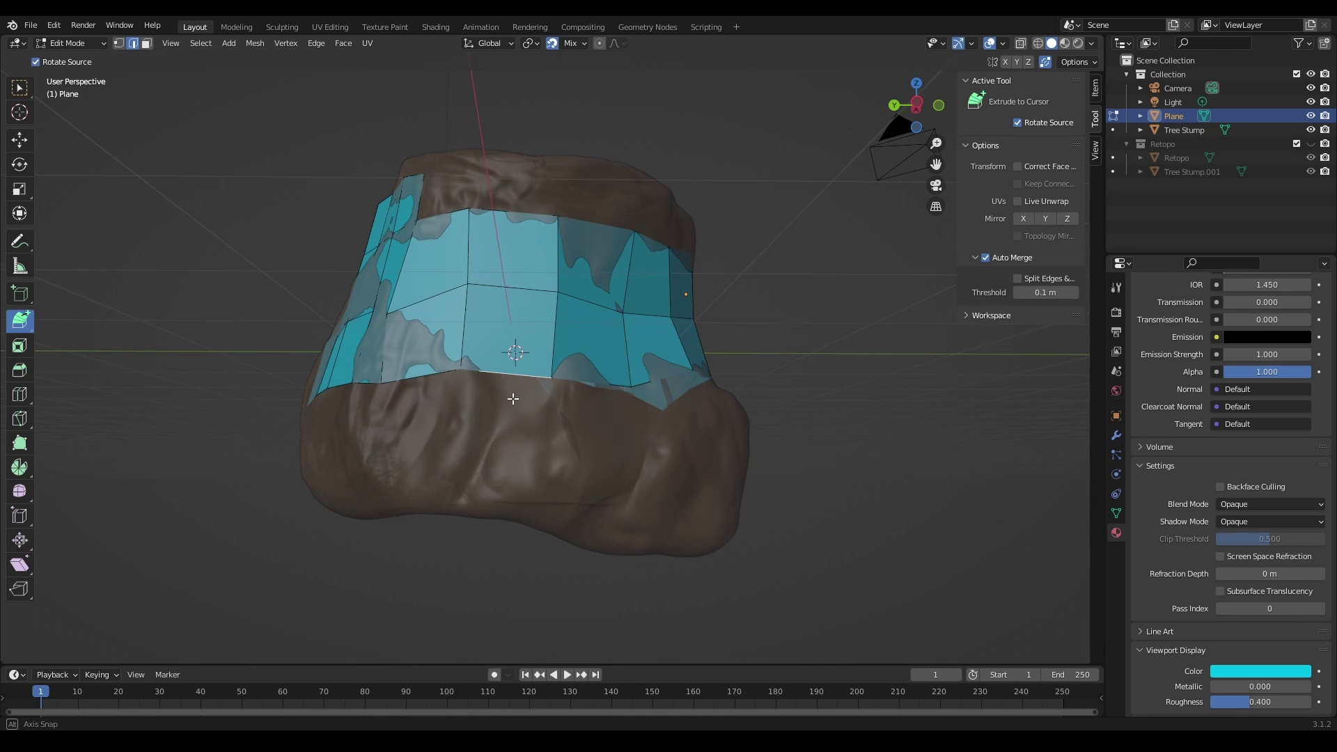
pyautogui.moveTo(514, 397); pyautogui.dragTo(506, 431, button='middle')
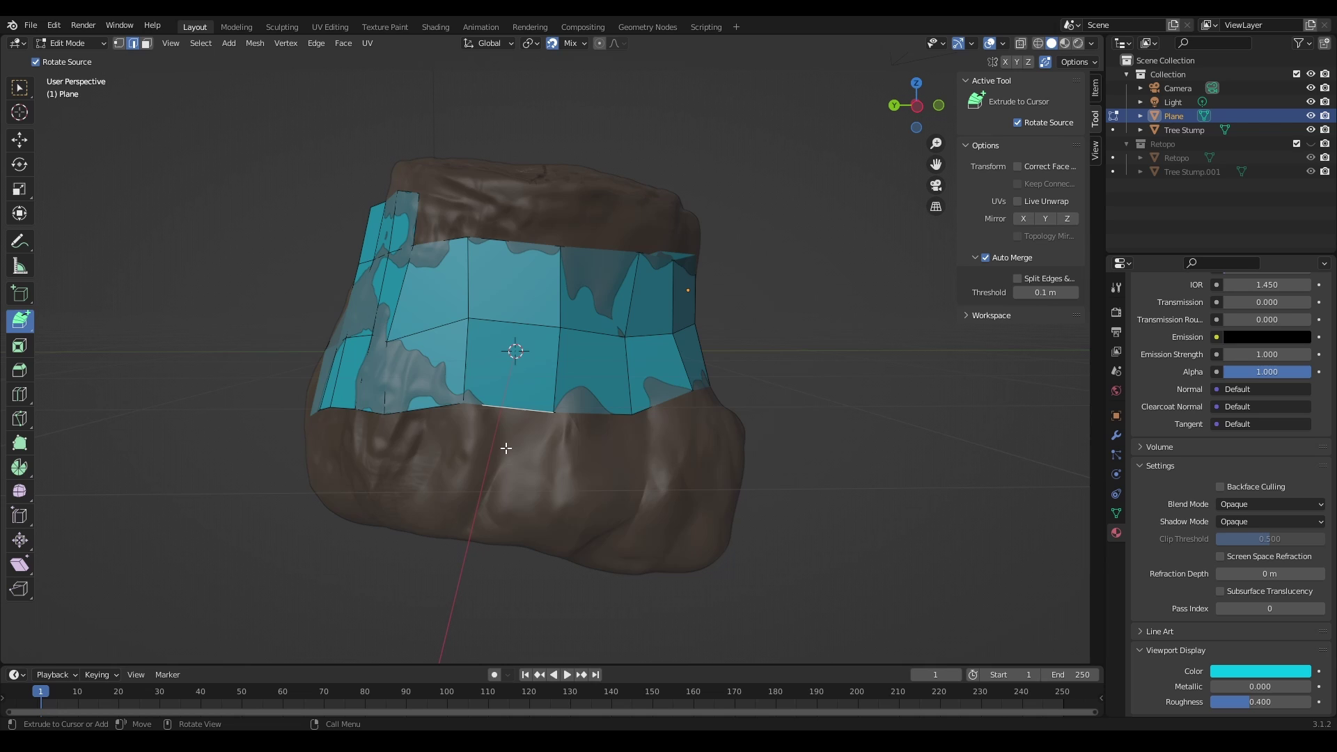
pyautogui.moveTo(504, 447); pyautogui.dragTo(508, 487)
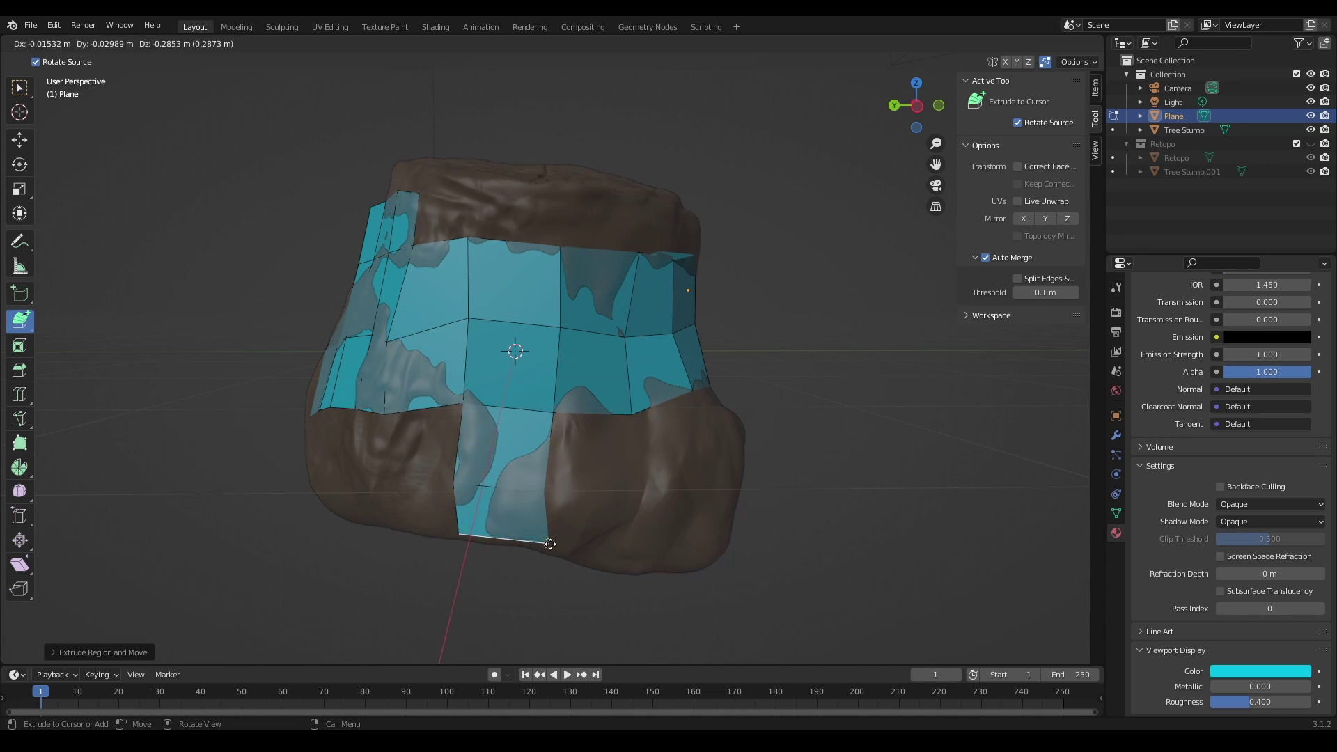
pyautogui.moveTo(525, 513); pyautogui.dragTo(534, 395, button='middle')
pyautogui.moveTo(533, 394); pyautogui.dragTo(523, 465)
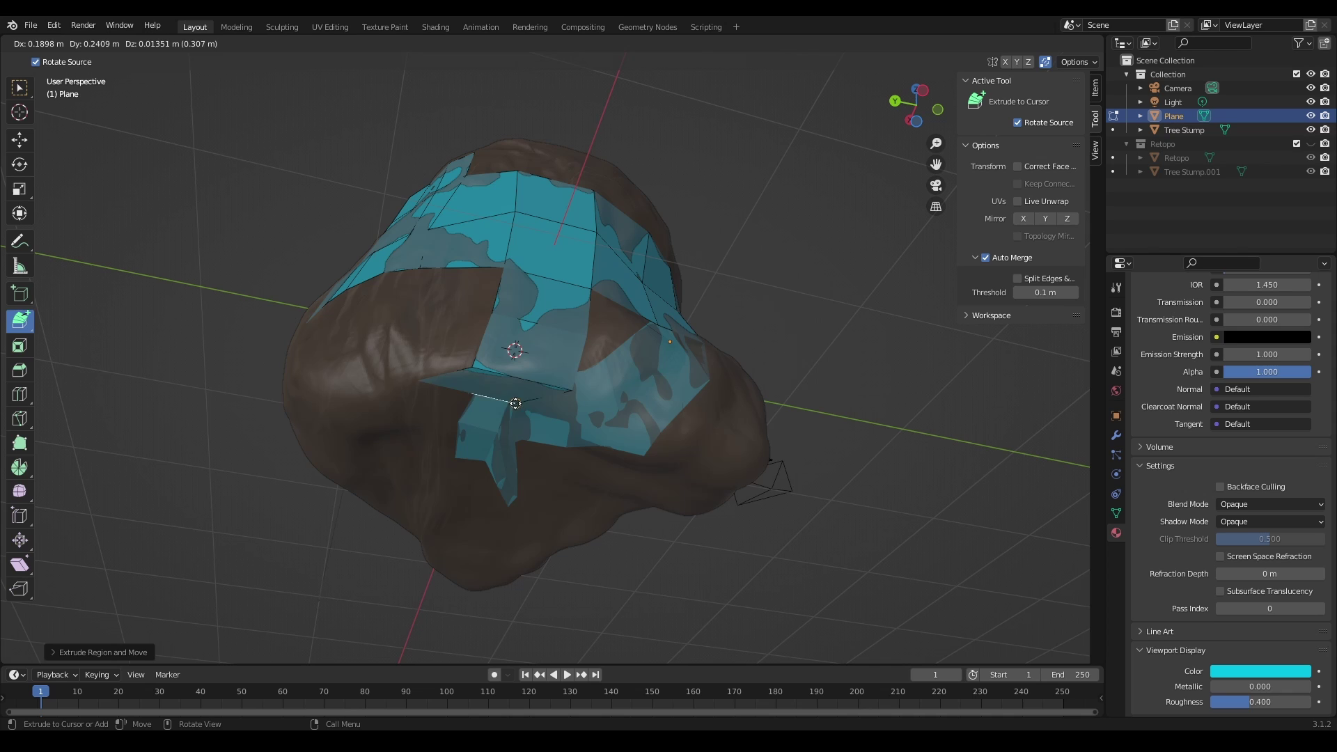
# Extrude more quads along the stump's bottom and off the band's left edge.
pyautogui.moveTo(584, 520); pyautogui.dragTo(560, 314, button='middle')
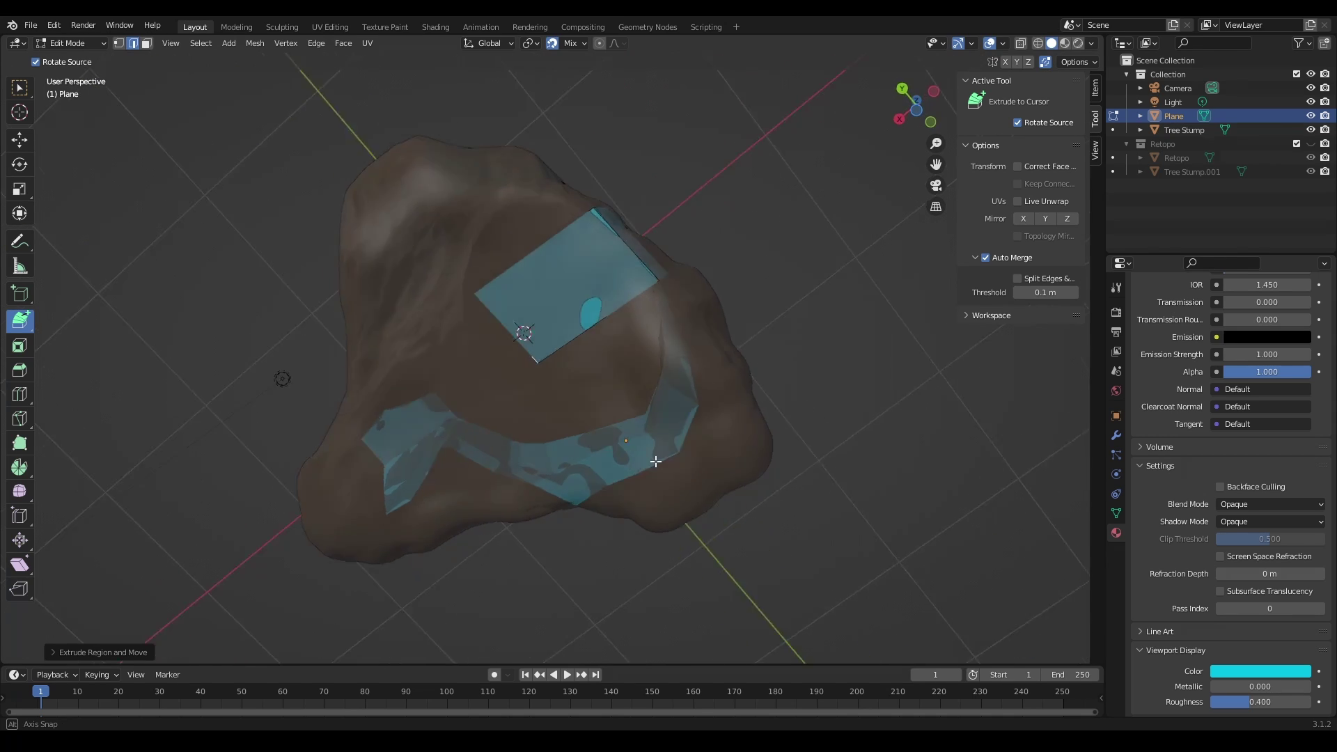
pyautogui.moveTo(559, 313); pyautogui.dragTo(429, 280)
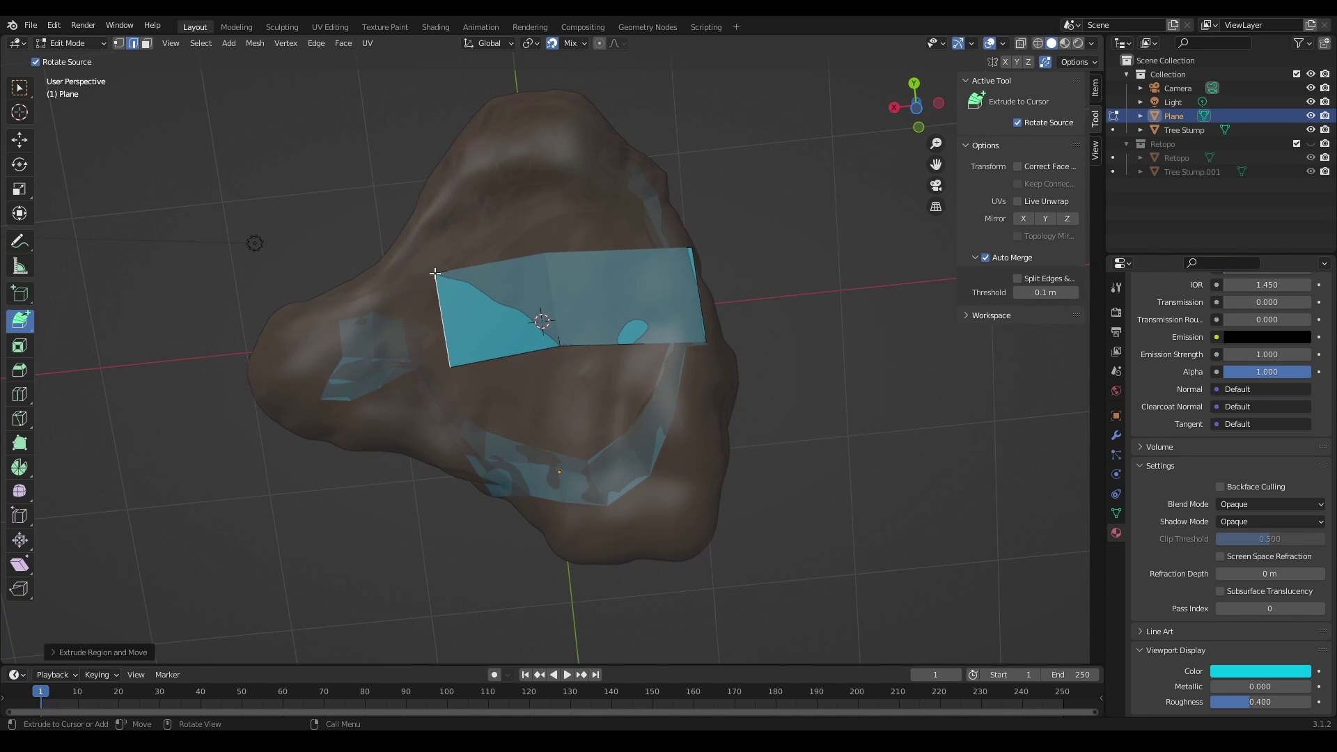
pyautogui.moveTo(418, 308); pyautogui.dragTo(454, 298, button='middle')
pyautogui.moveTo(453, 298); pyautogui.dragTo(352, 241)
pyautogui.moveTo(393, 271)
pyautogui.mouseDown(button='middle')
pyautogui.moveTo(493, 299)
pyautogui.moveTo(538, 357)
pyautogui.moveTo(572, 364)
pyautogui.mouseUp(button='middle')
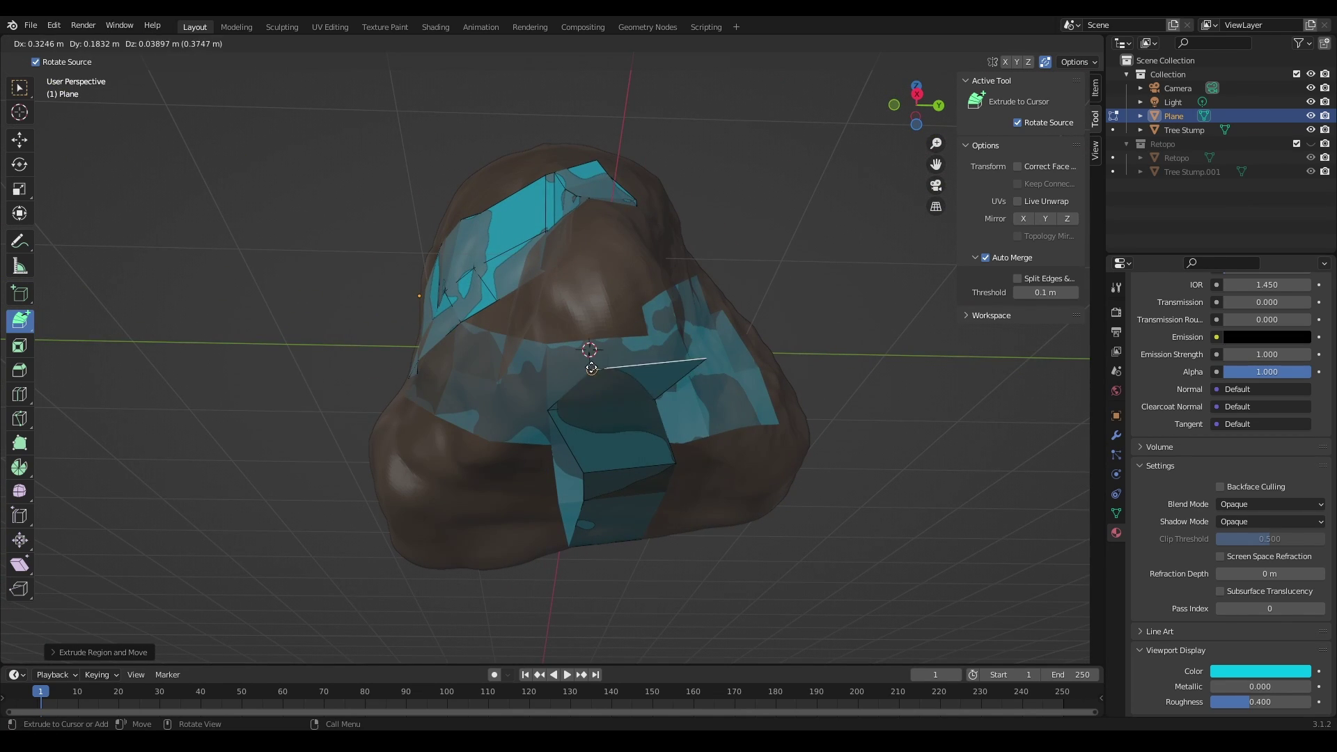
# Grab the lower-right flap with G and move it upward onto the stump.
pyautogui.moveTo(552, 313)
pyautogui.mouseDown(button='middle')
pyautogui.moveTo(646, 299)
pyautogui.moveTo(668, 404)
pyautogui.mouseUp(button='middle')
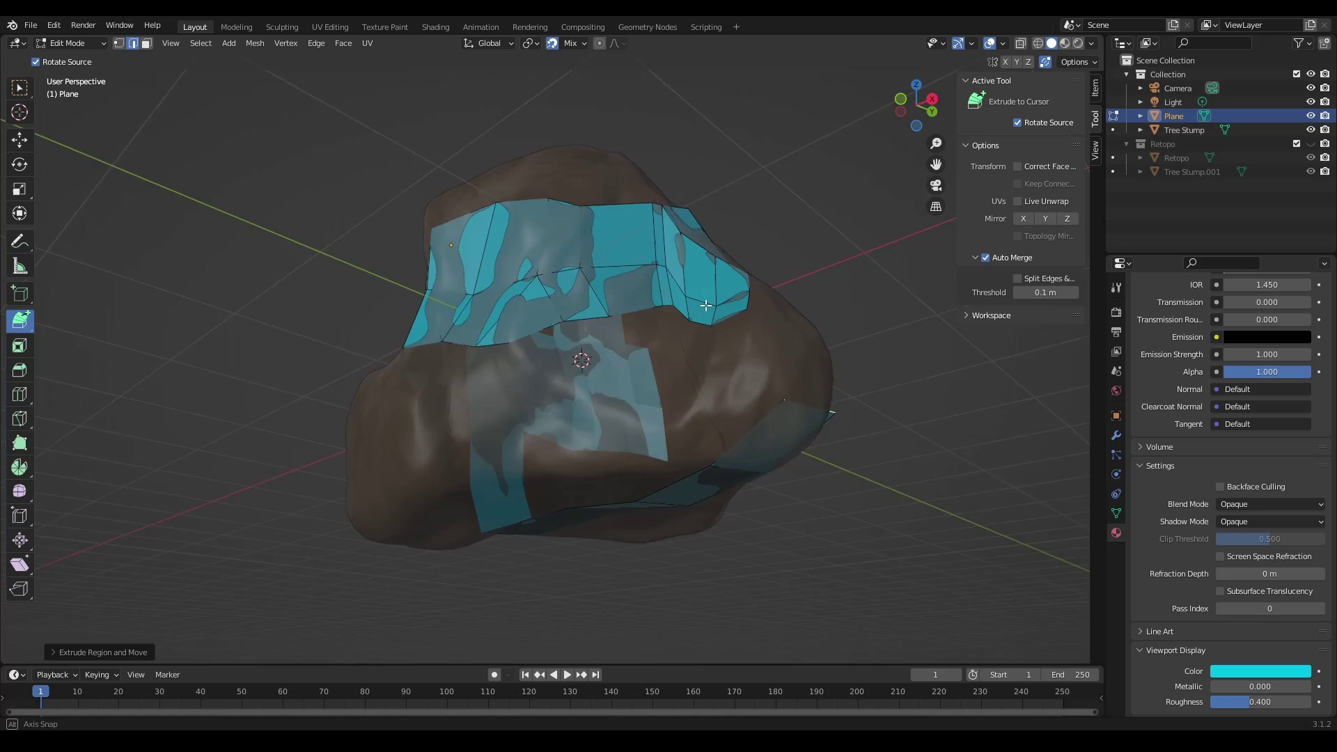
pyautogui.press('g')
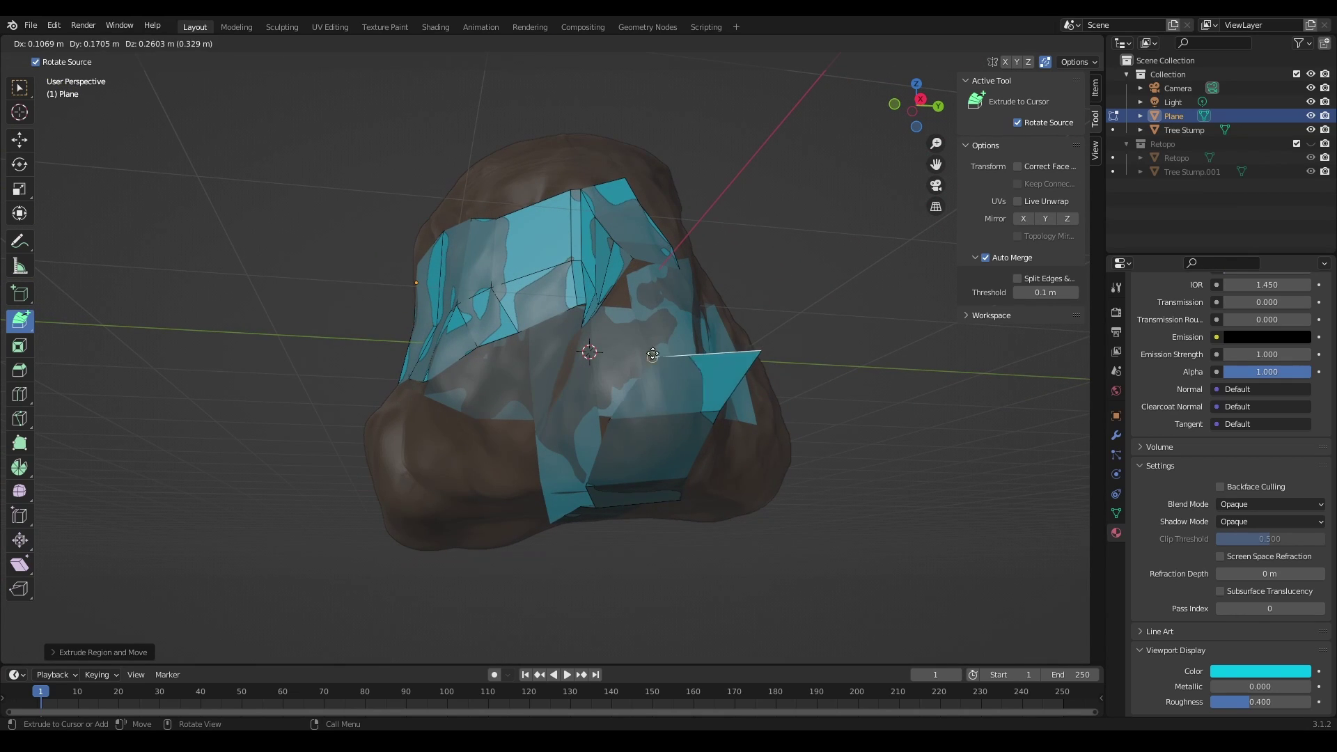
pyautogui.click(723, 328)
pyautogui.moveTo(723, 328)
pyautogui.mouseDown(button='middle')
pyautogui.moveTo(617, 349)
pyautogui.moveTo(645, 352)
pyautogui.mouseUp(button='middle')
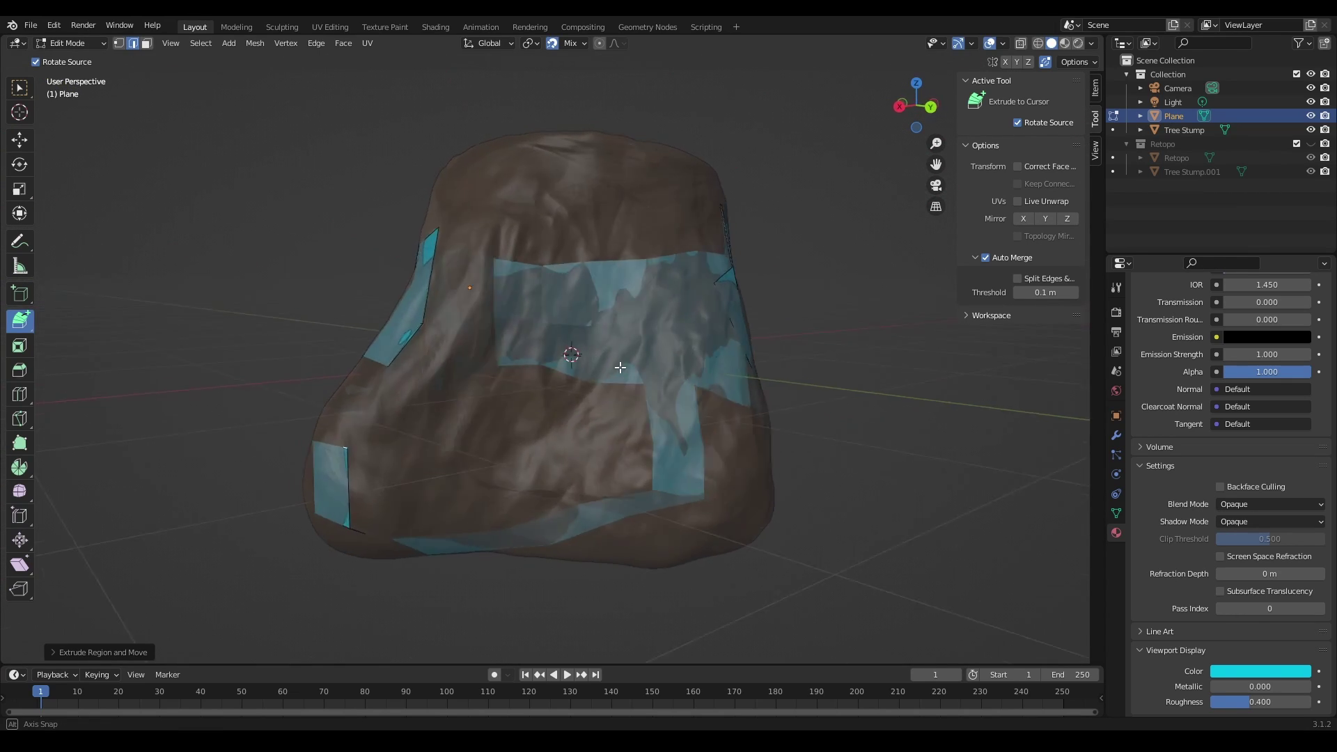
# With the Move tool, select the lower flap edge and drag its vertex onto the sculpt surface.
pyautogui.click(19, 142)
pyautogui.click(395, 498)
pyautogui.moveTo(508, 496); pyautogui.dragTo(462, 493, button='middle')
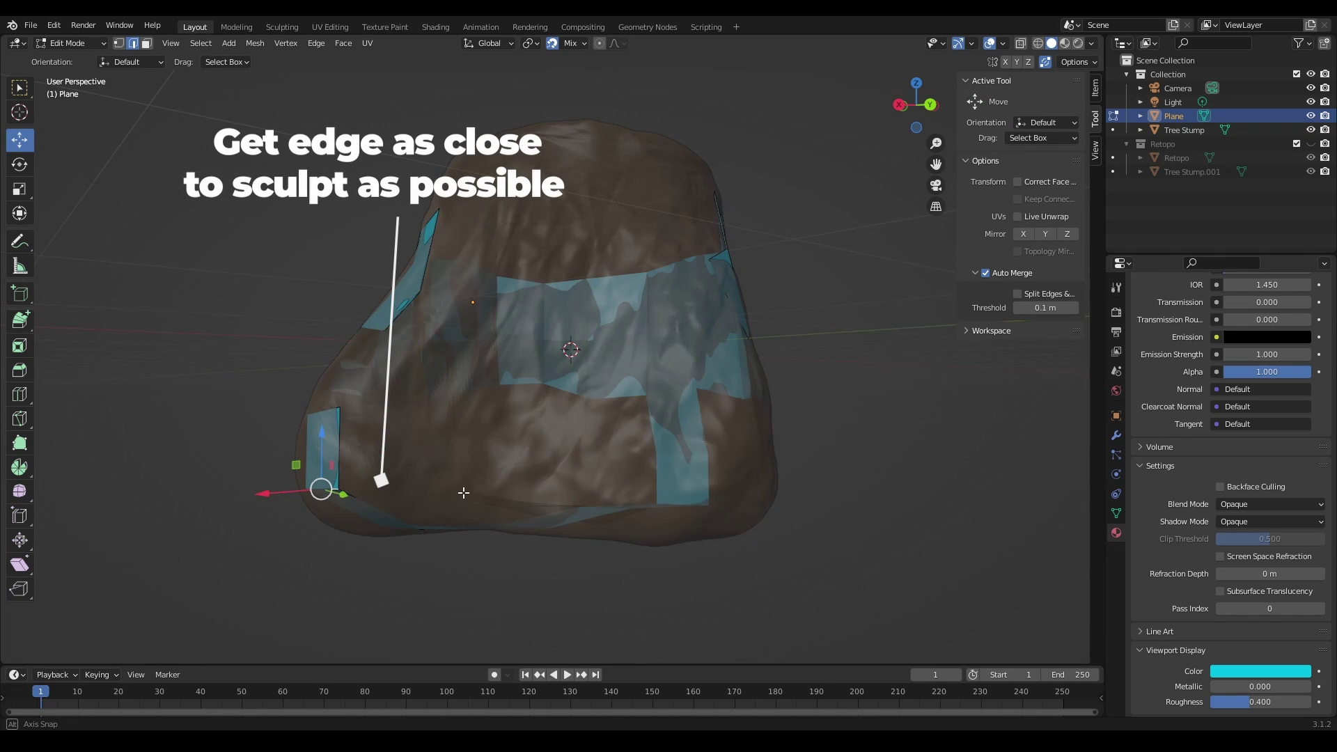
pyautogui.moveTo(295, 467)
pyautogui.mouseDown()
pyautogui.moveTo(306, 523)
pyautogui.moveTo(335, 553)
pyautogui.mouseUp()
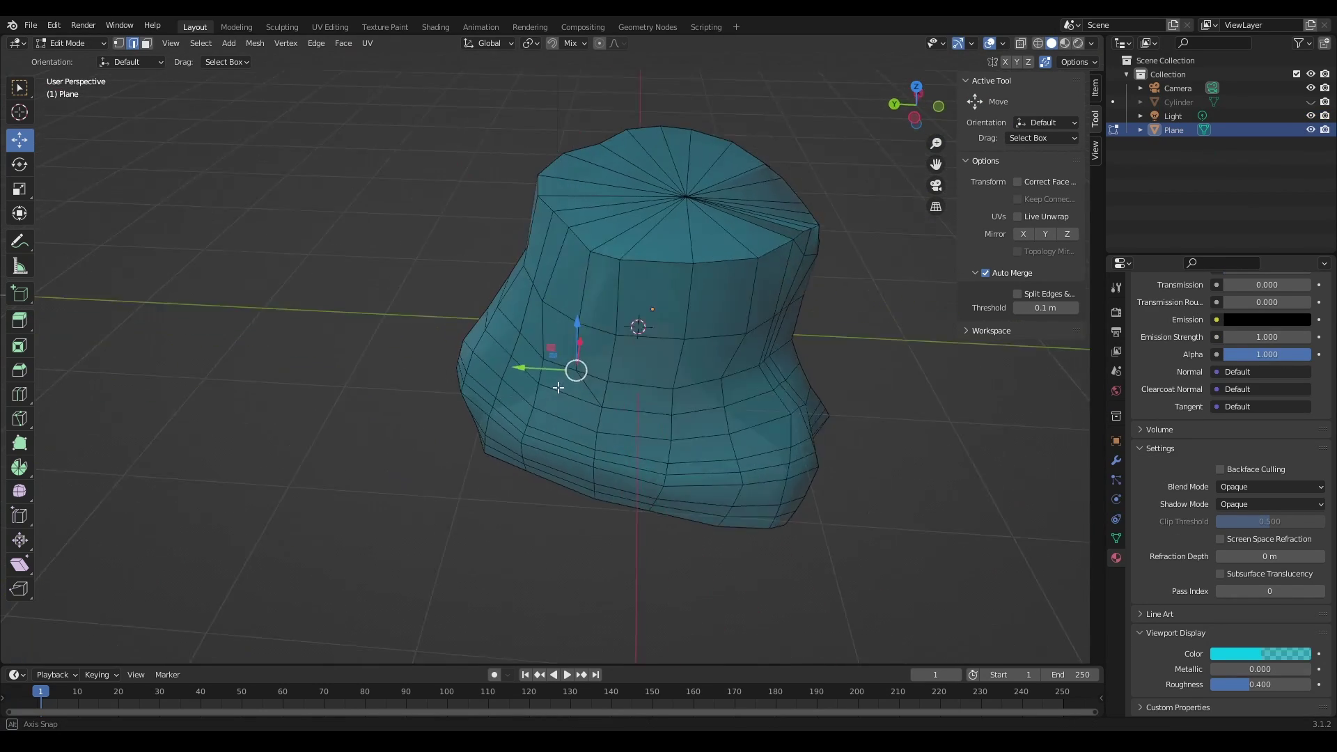
pyautogui.moveTo(682, 388); pyautogui.dragTo(505, 370, button='middle')
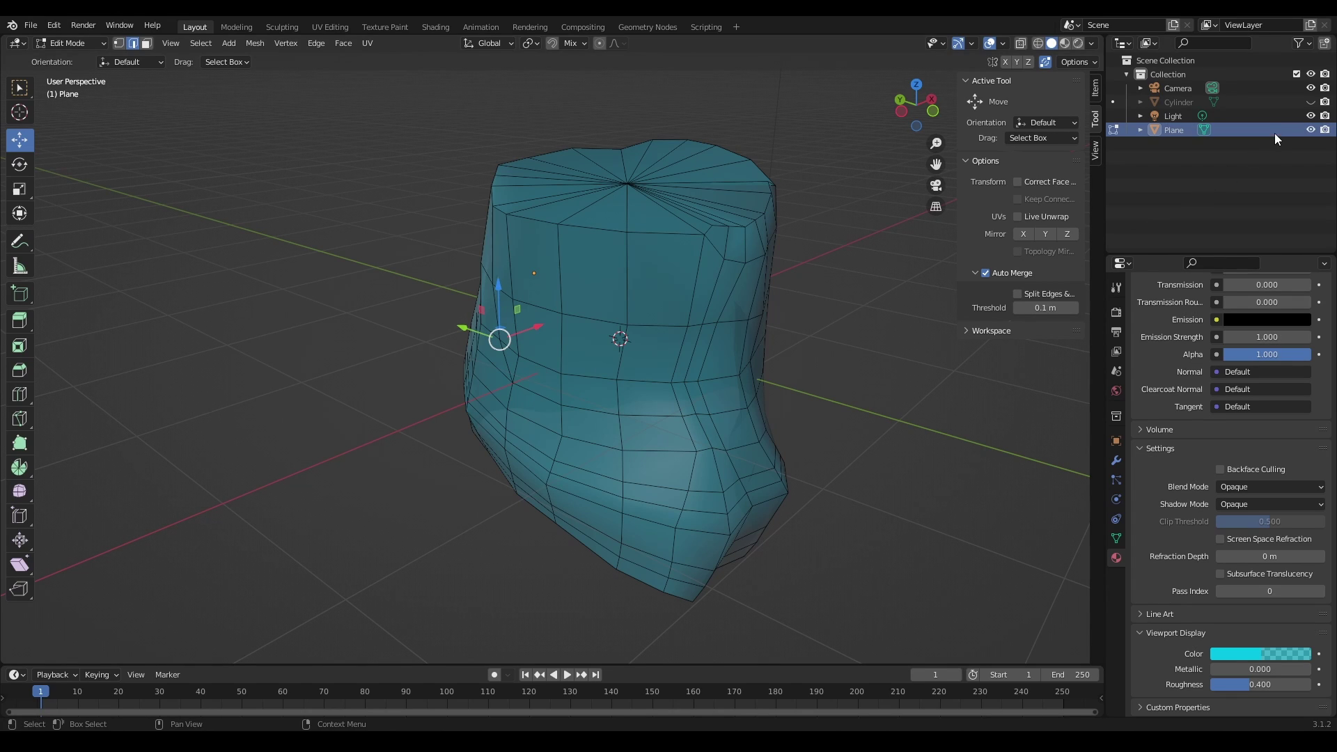
# Unhide the Cylinder sculpt and re-show the Plane mesh in the Outliner, orbiting to compare them.
pyautogui.click(1312, 101)
pyautogui.click(1311, 130)
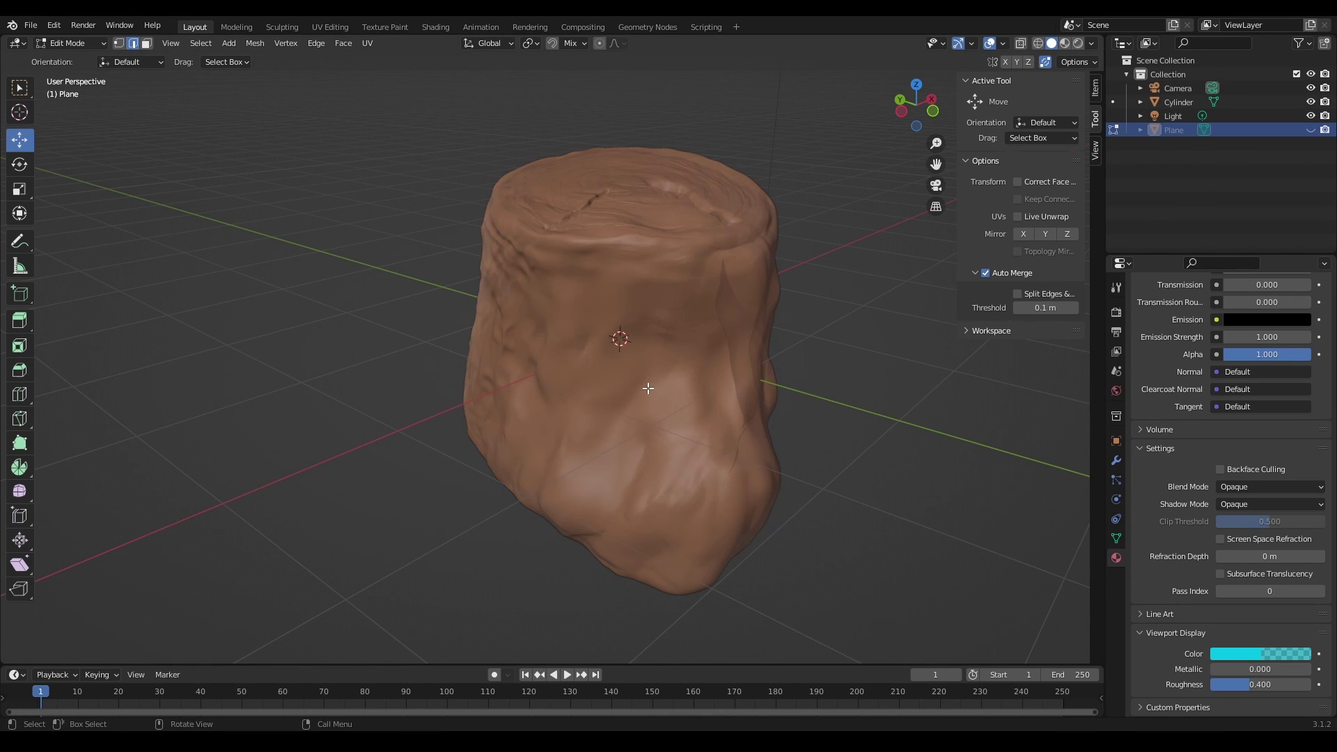
pyautogui.moveTo(648, 389); pyautogui.dragTo(570, 398, button='middle')
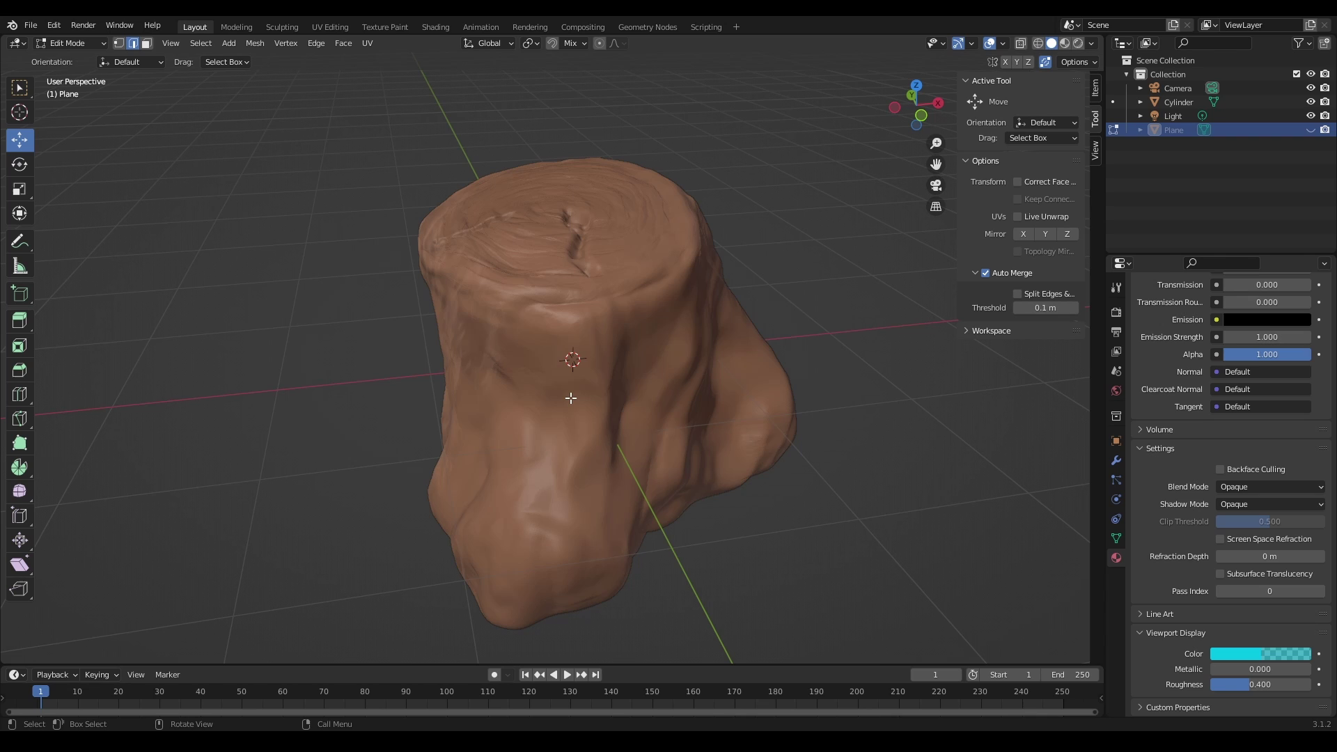
pyautogui.click(1311, 129)
pyautogui.moveTo(904, 284)
pyautogui.mouseDown(button='middle')
pyautogui.moveTo(840, 338)
pyautogui.moveTo(584, 257)
pyautogui.mouseUp(button='middle')
pyautogui.moveTo(703, 372); pyautogui.dragTo(443, 372, button='middle')
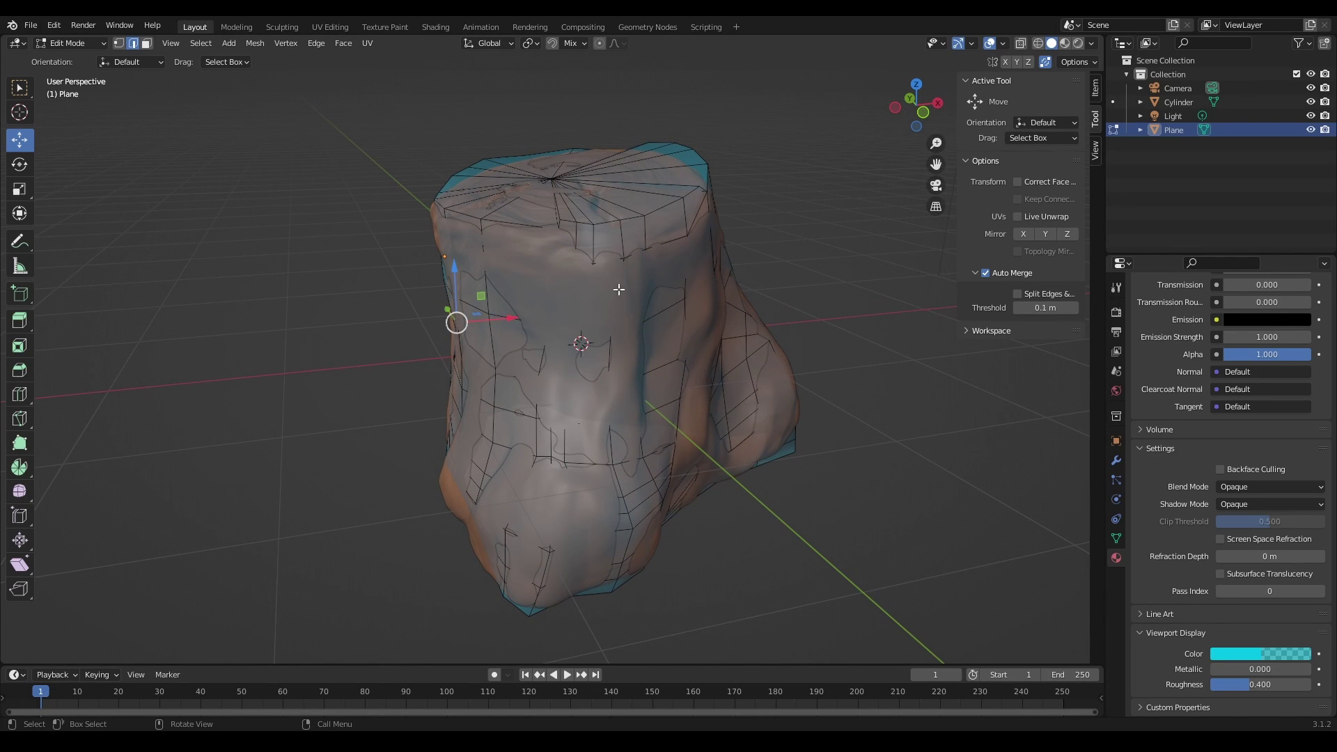
# Select top-rim vertices and drag them with the Move gizmo arrows onto the sculpt.
pyautogui.moveTo(618, 290)
pyautogui.mouseDown(button='middle')
pyautogui.moveTo(488, 295)
pyautogui.moveTo(504, 247)
pyautogui.mouseUp(button='middle')
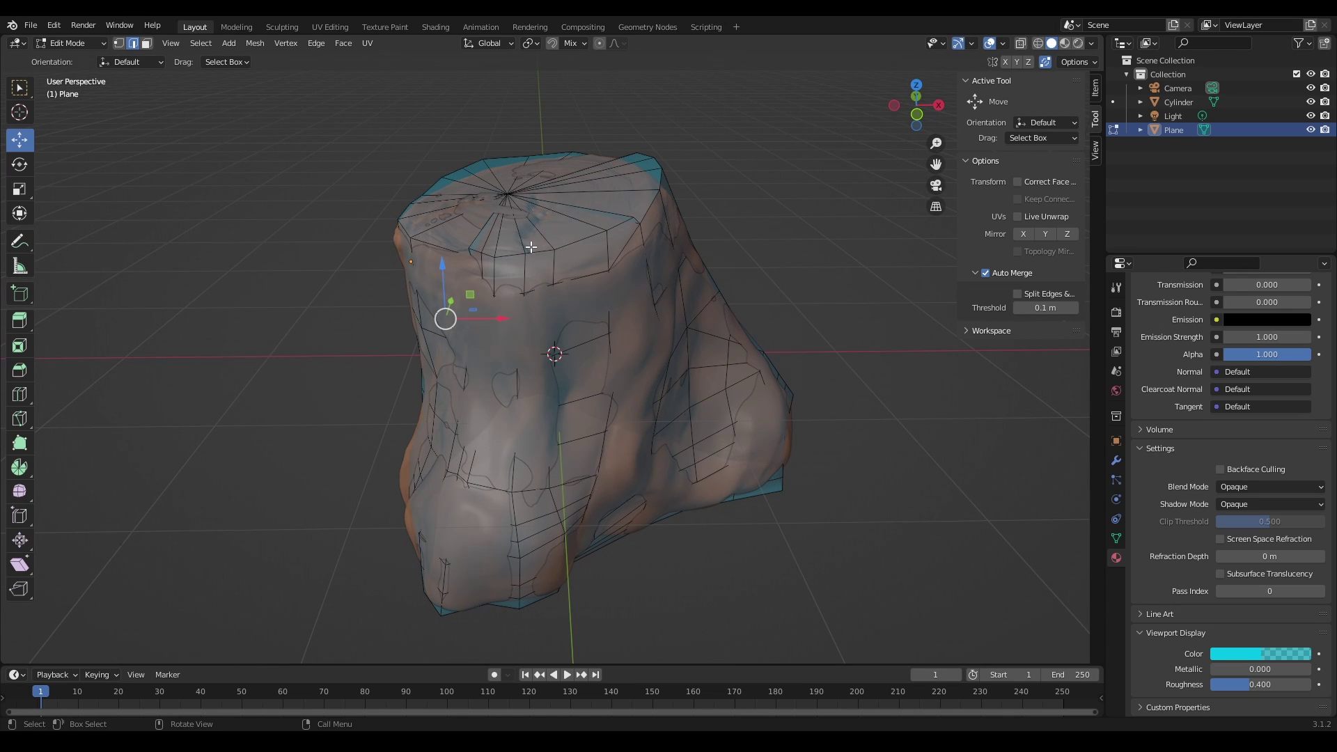
pyautogui.click(552, 246)
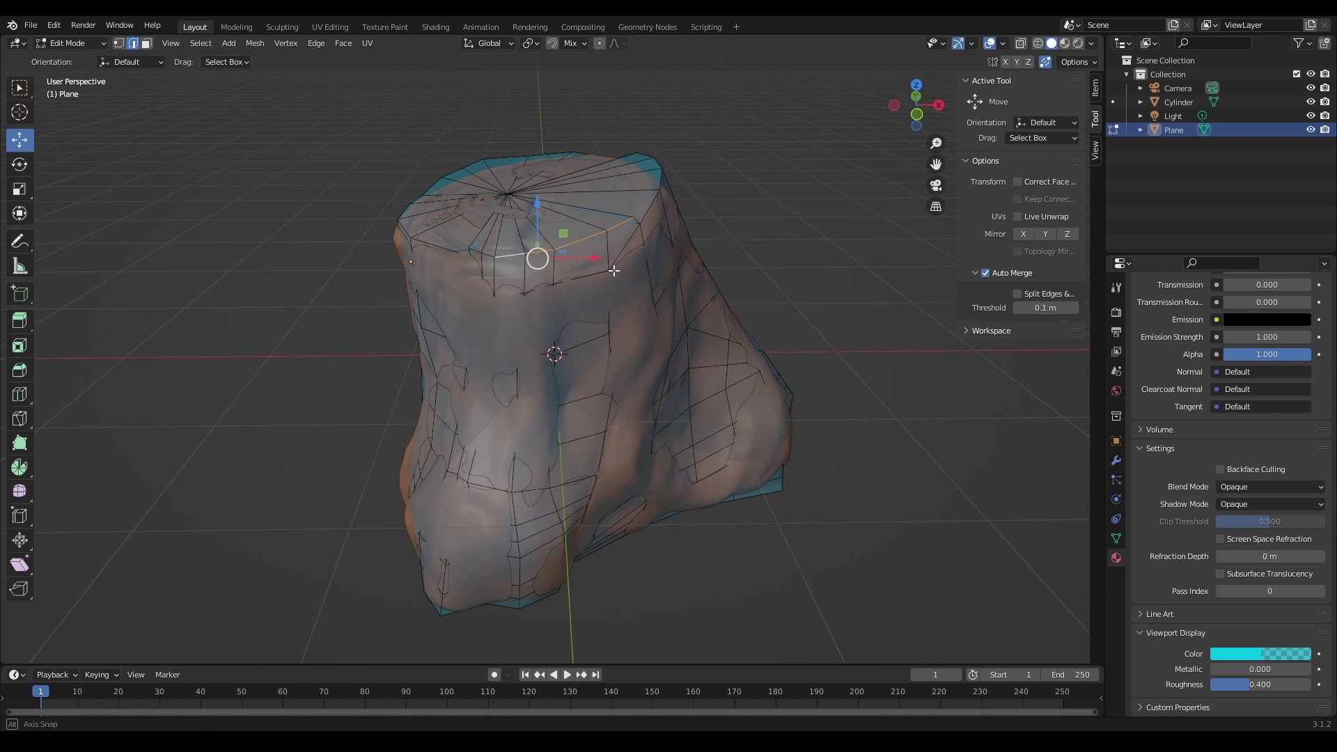
pyautogui.moveTo(537, 254)
pyautogui.mouseDown(button='middle')
pyautogui.moveTo(519, 279)
pyautogui.moveTo(470, 274)
pyautogui.mouseUp(button='middle')
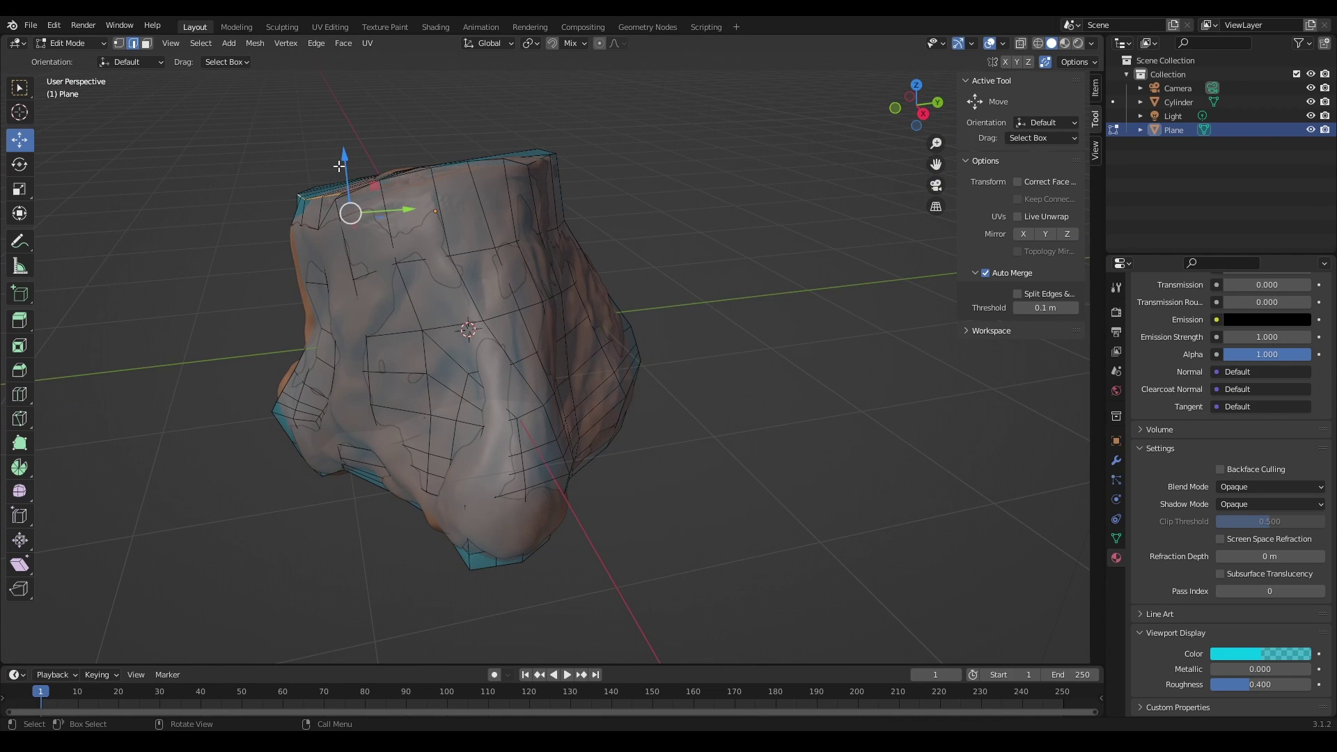
pyautogui.moveTo(344, 156); pyautogui.dragTo(343, 173)
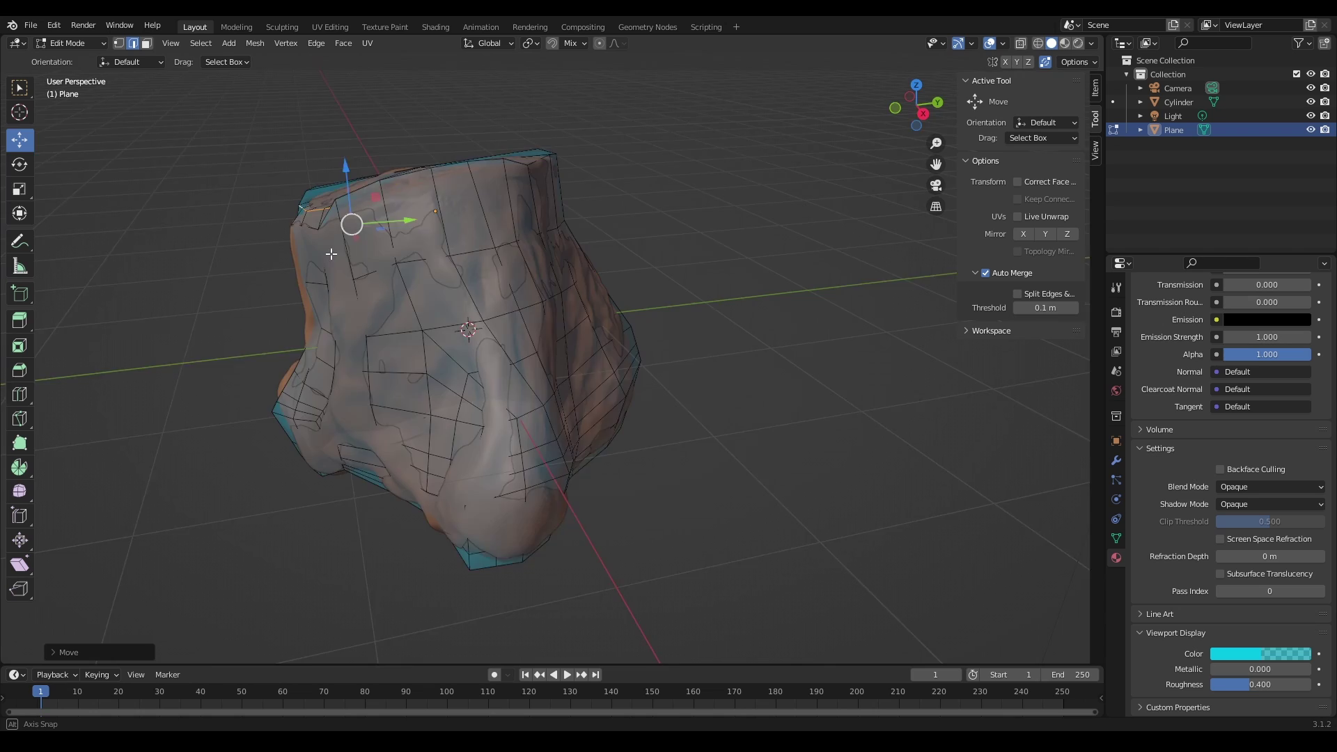
pyautogui.moveTo(344, 172)
pyautogui.mouseDown(button='middle')
pyautogui.moveTo(449, 259)
pyautogui.moveTo(483, 248)
pyautogui.mouseUp(button='middle')
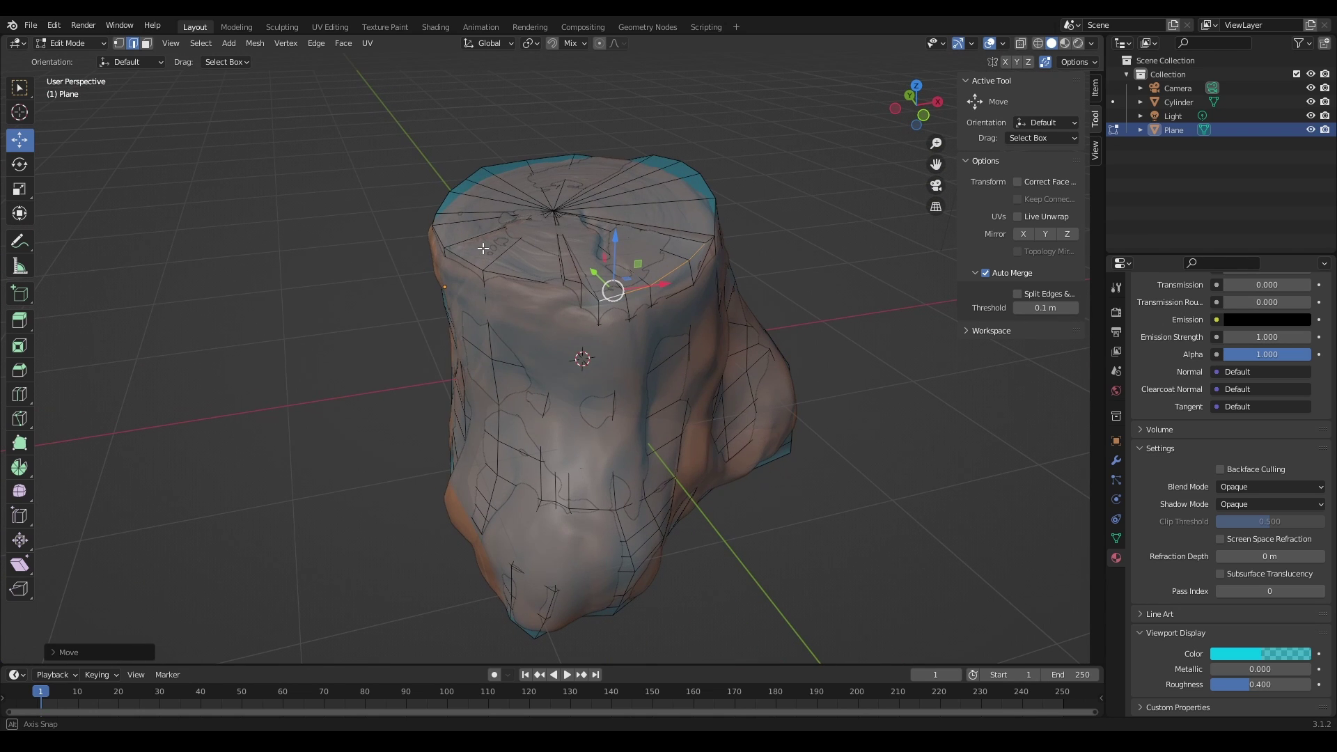